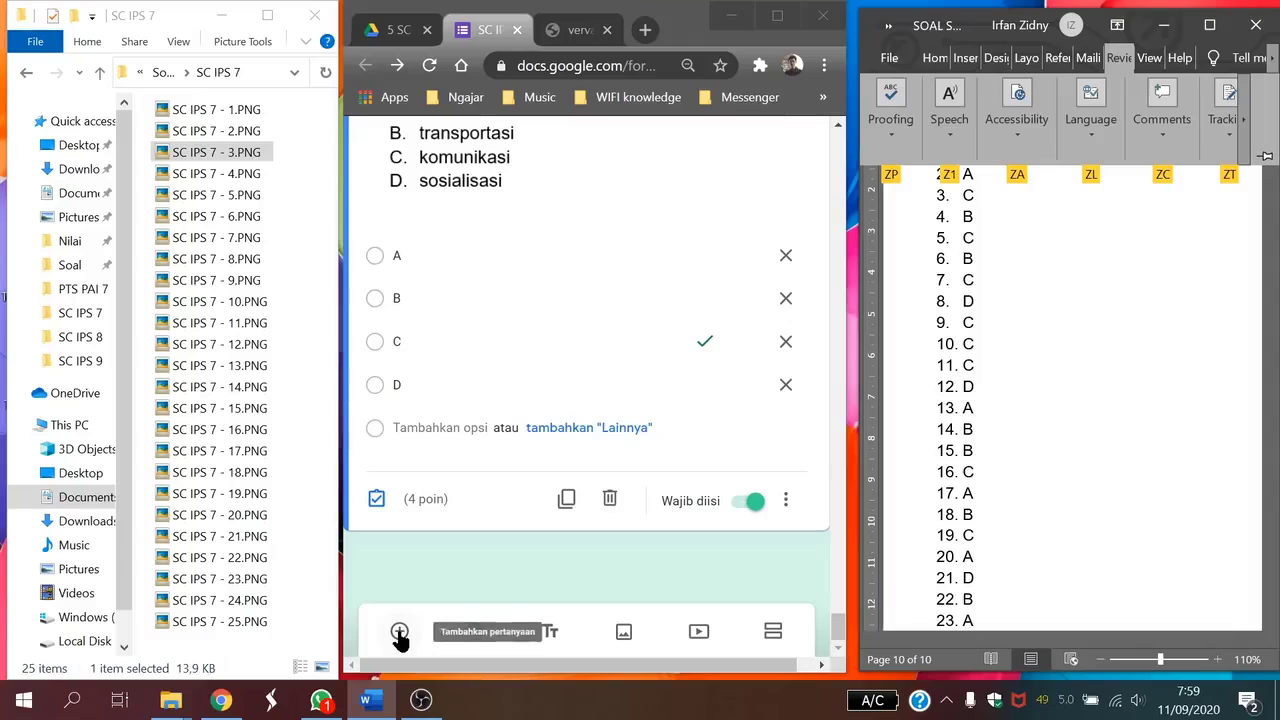
Add a new multiple-choice question at the end of the form and insert the image SC IPS 7 - 4.PNG.
{"action": "left_click", "coordinate": [1031, 251]}
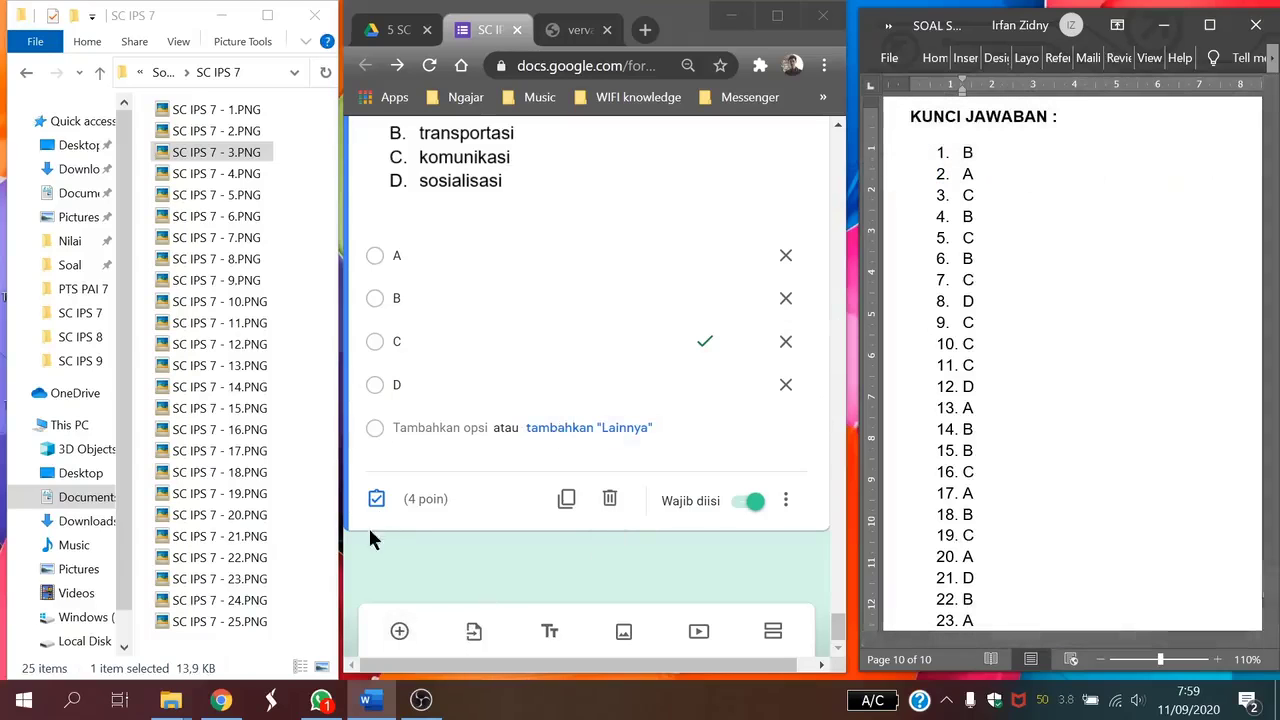
{"action": "left_click", "coordinate": [401, 630]}
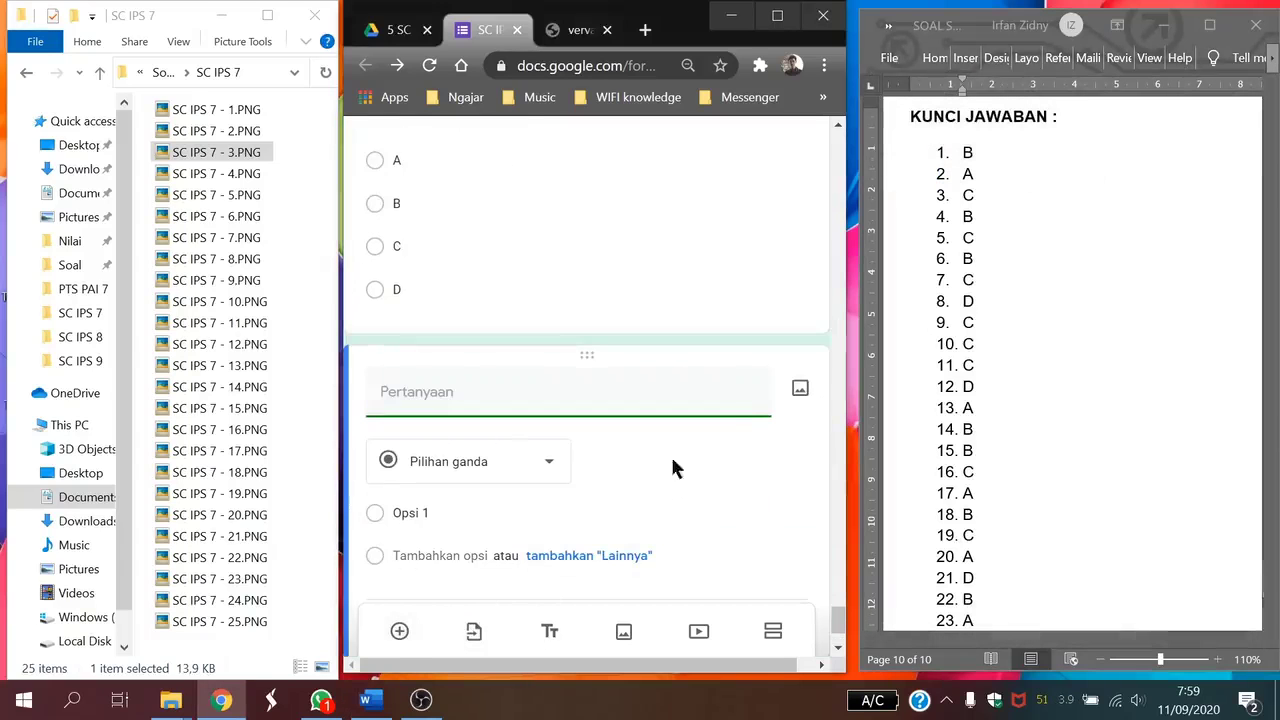
{"action": "left_click", "coordinate": [800, 388]}
{"action": "left_click", "coordinate": [243, 175]}
{"action": "left_click_drag", "start_coordinate": [243, 175], "coordinate": [557, 428]}
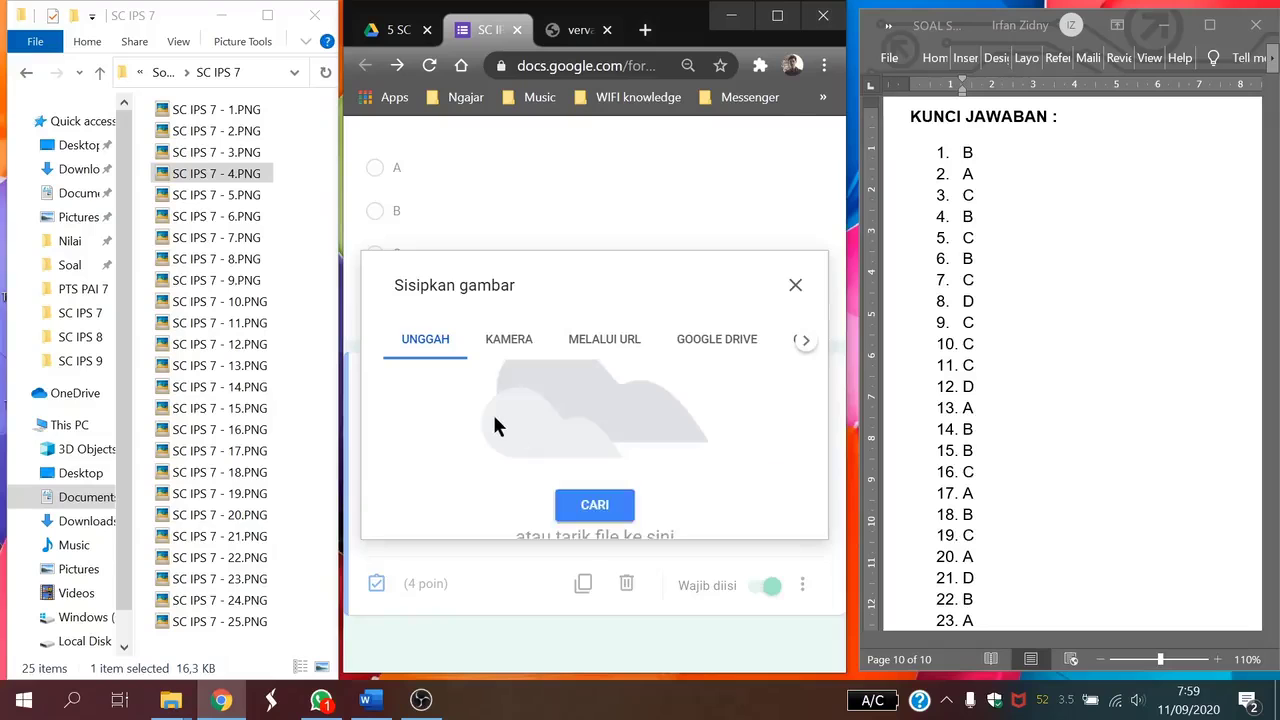
Give the question about Indonesia's tropical climate options A, B, C and D, and mark B as the correct answer.
{"action": "left_click", "coordinate": [410, 521]}
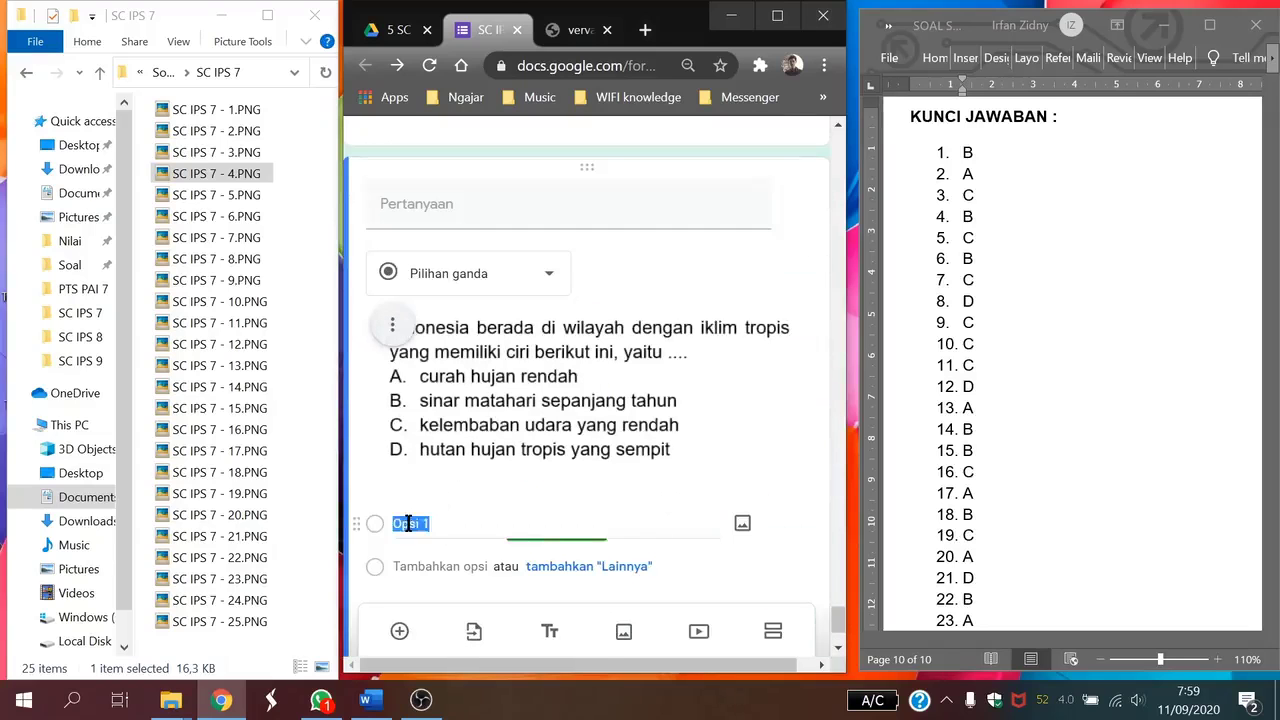
{"action": "type", "text": "A B C D"}
{"action": "left_click", "coordinate": [378, 499]}
{"action": "left_click", "coordinate": [384, 446]}
{"action": "scroll", "coordinate": [650, 470], "scroll_direction": "down", "scroll_amount": 1}
{"action": "left_click", "coordinate": [757, 503]}
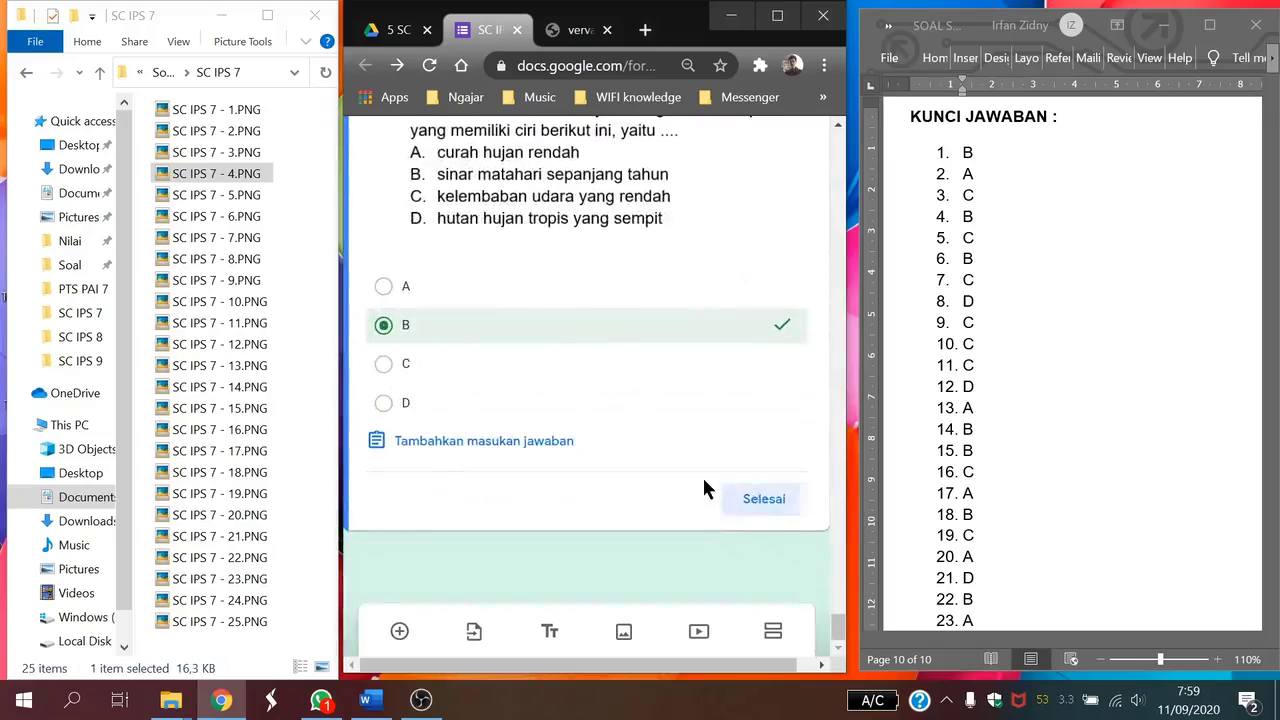
Add another multiple-choice question and insert the image SC IPS 7 - 5.PNG.
{"action": "left_click", "coordinate": [399, 631]}
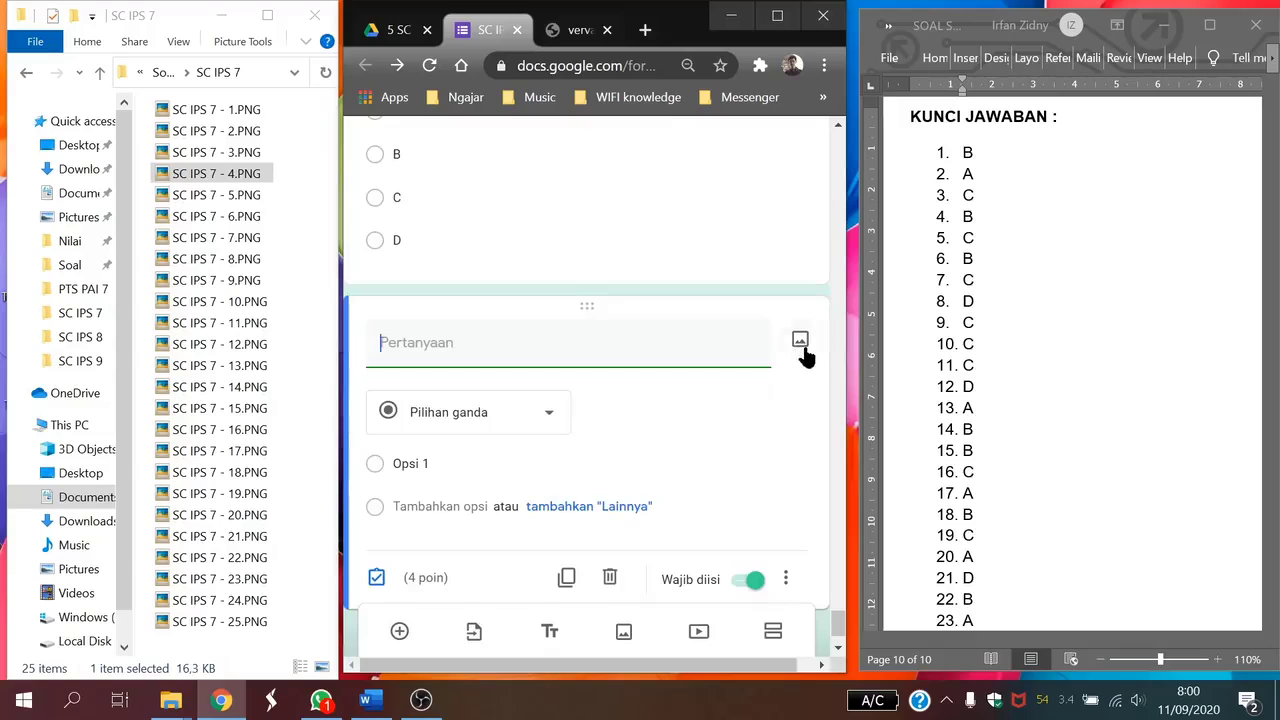
{"action": "left_click", "coordinate": [800, 339]}
{"action": "left_click_drag", "start_coordinate": [240, 196], "coordinate": [500, 453]}
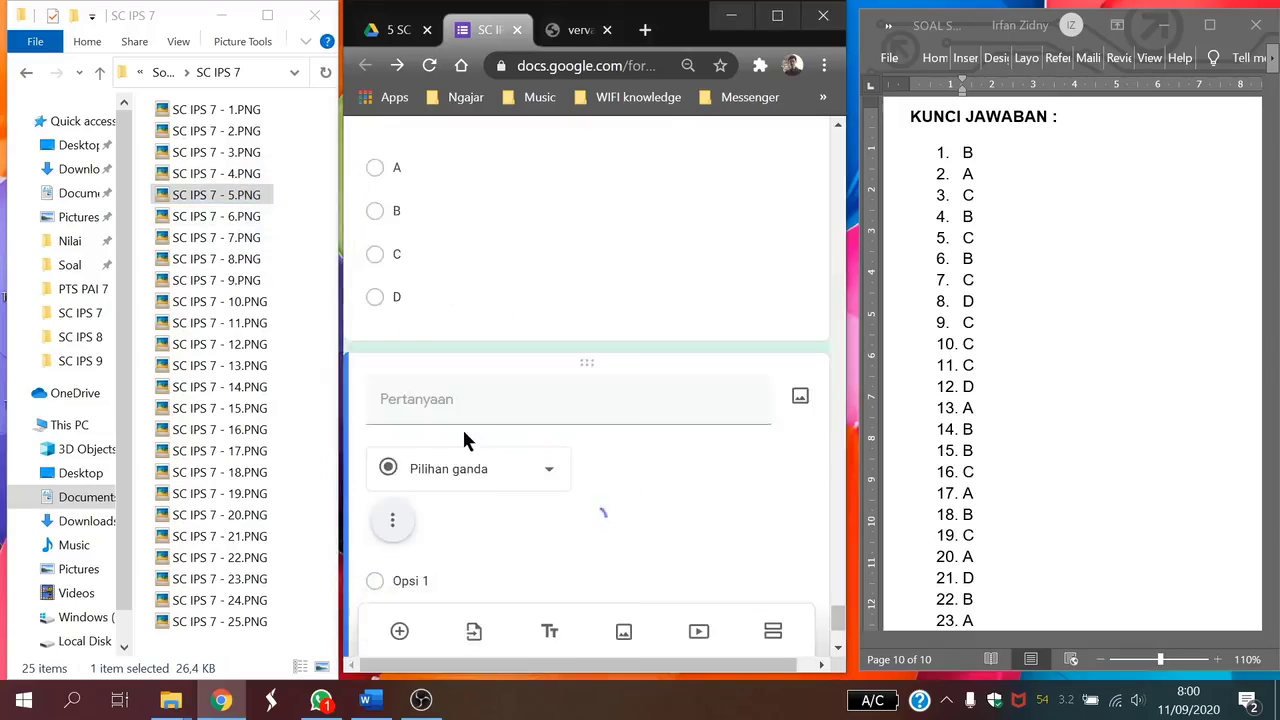
Give the question about Indonesia's geographic location options A, B, C and D, and set C as its answer key.
{"action": "left_click", "coordinate": [424, 384]}
{"action": "type", "text": "A B C D"}
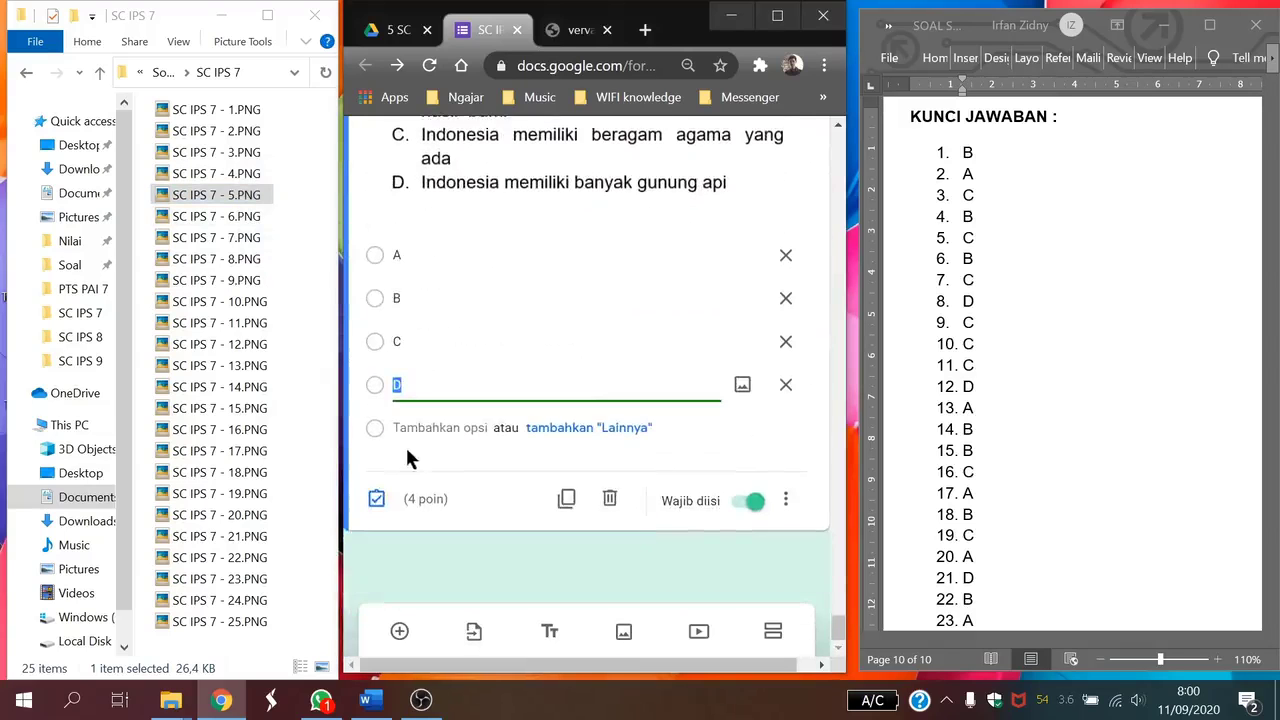
{"action": "left_click", "coordinate": [376, 498]}
{"action": "scroll", "coordinate": [543, 428], "scroll_direction": "down", "scroll_amount": 4}
{"action": "left_click", "coordinate": [470, 364]}
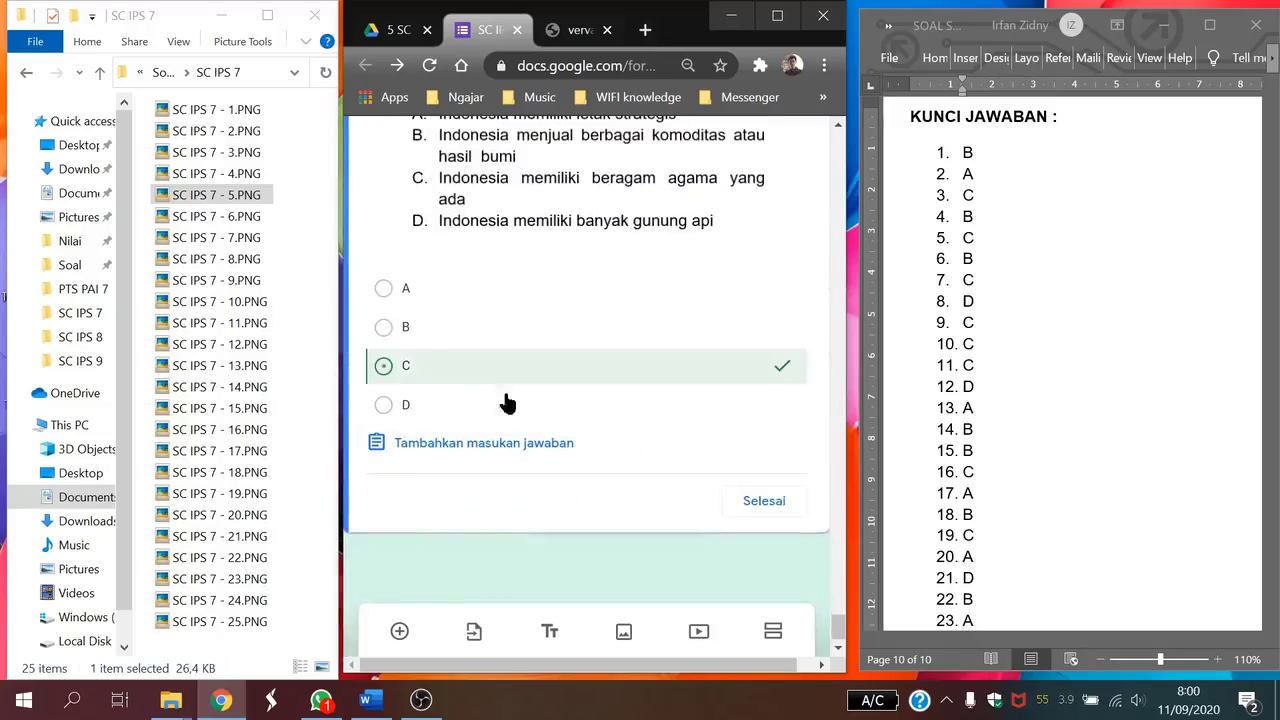
{"action": "left_click", "coordinate": [775, 502]}
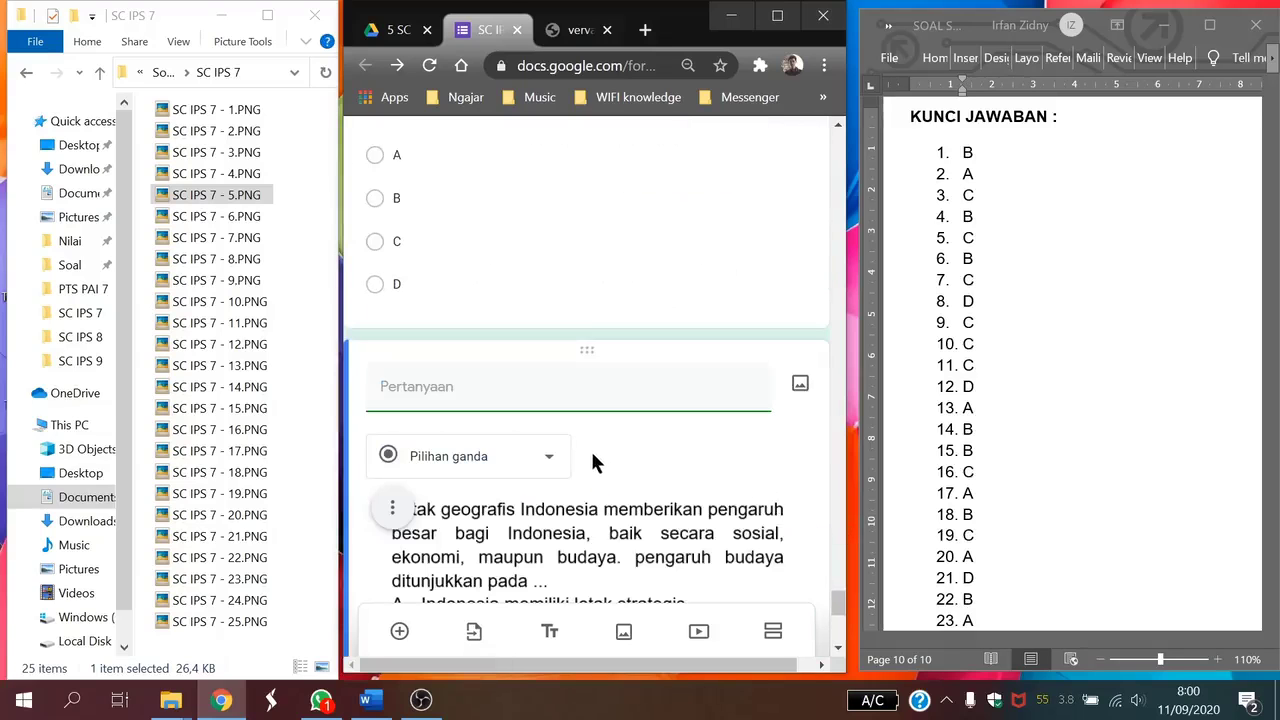
Add another multiple-choice question below the last one and insert the image SC IPS 7 - 6.PNG.
{"action": "scroll", "coordinate": [594, 447], "scroll_direction": "down", "scroll_amount": 3}
{"action": "scroll", "coordinate": [594, 447], "scroll_direction": "down", "scroll_amount": 3}
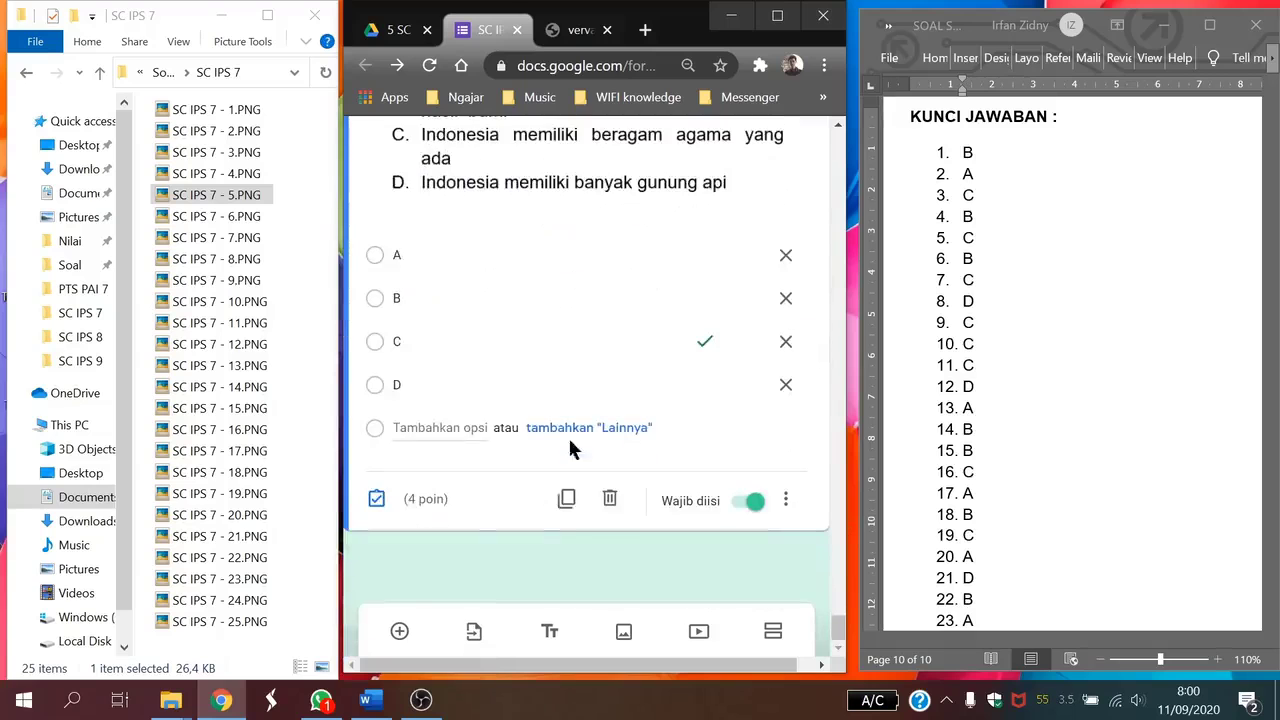
{"action": "left_click", "coordinate": [400, 630]}
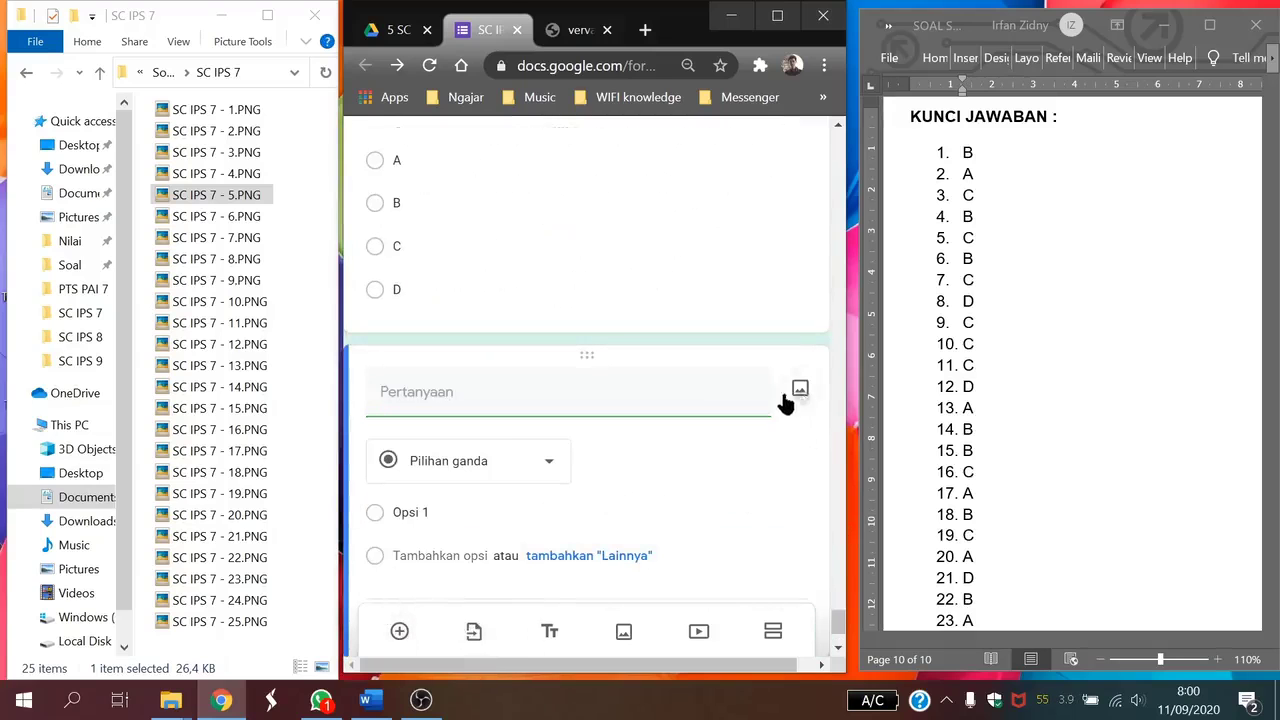
{"action": "left_click", "coordinate": [798, 392]}
{"action": "left_click_drag", "start_coordinate": [229, 215], "coordinate": [512, 432]}
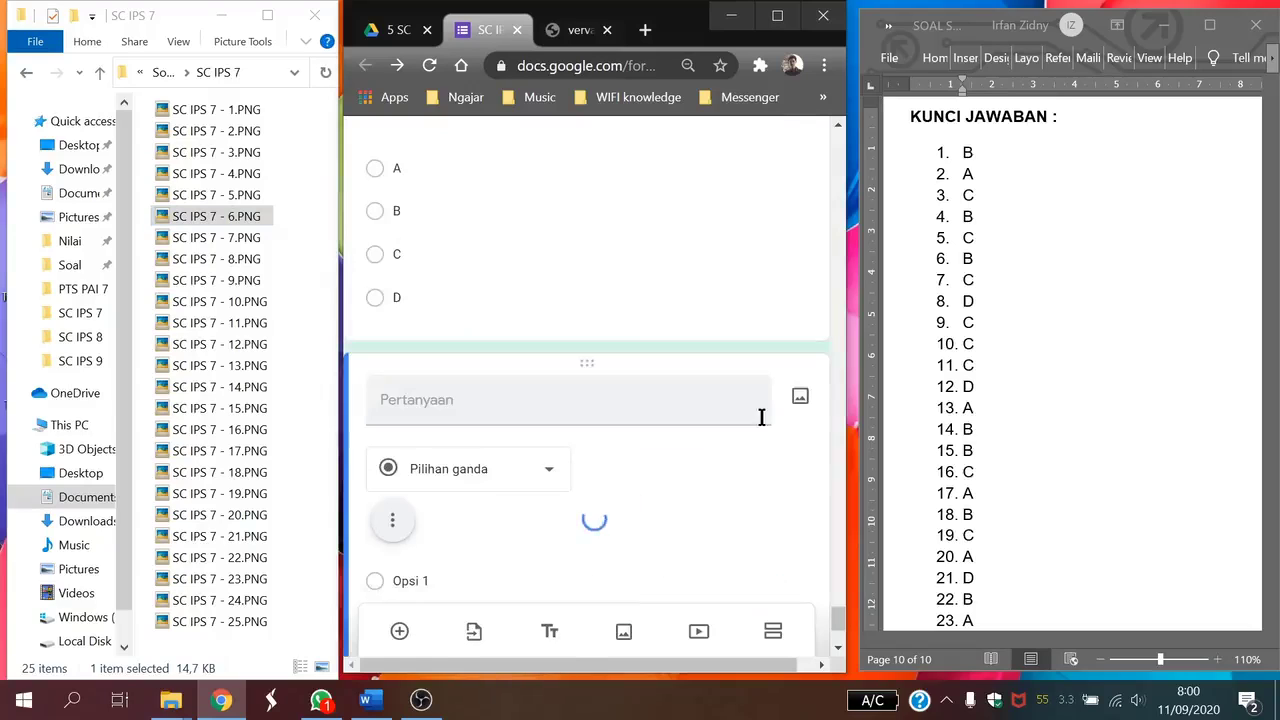
Give the question about map components options A, B, C and D, and set B as its answer key.
{"action": "left_click", "coordinate": [445, 385]}
{"action": "type", "text": "A B C D"}
{"action": "scroll", "coordinate": [420, 440], "scroll_direction": "down", "scroll_amount": 1}
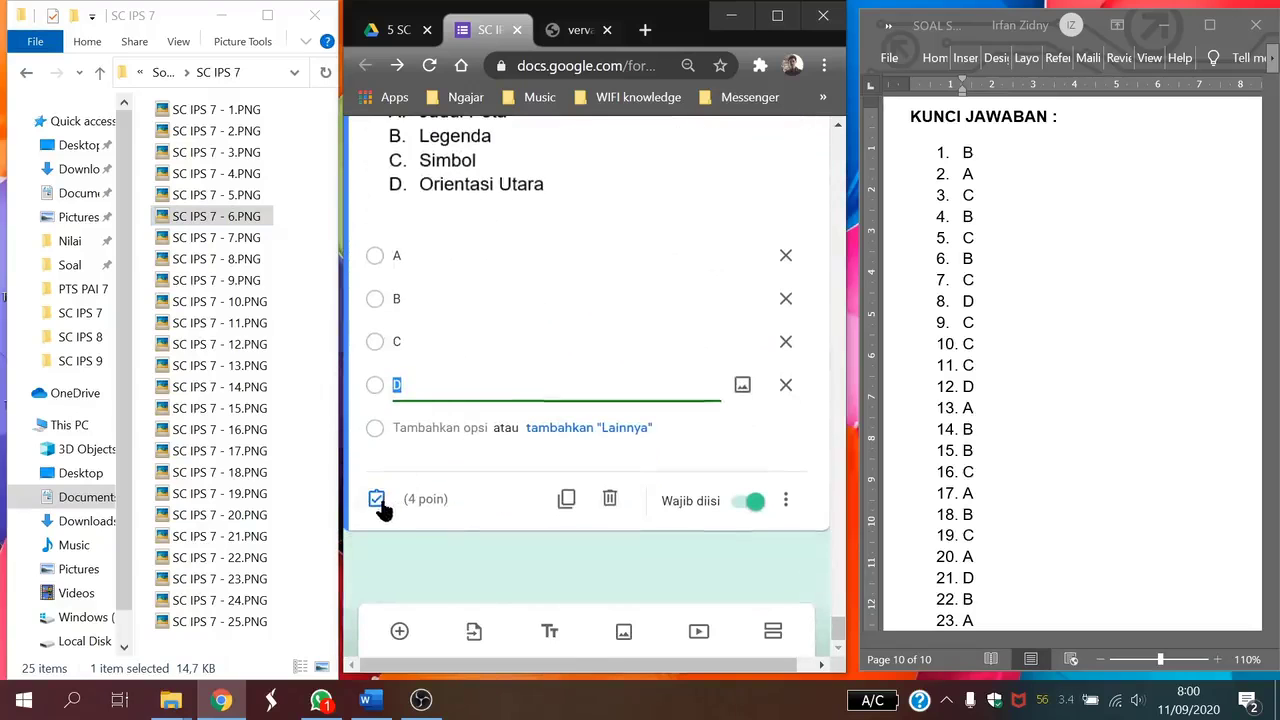
{"action": "left_click", "coordinate": [383, 508]}
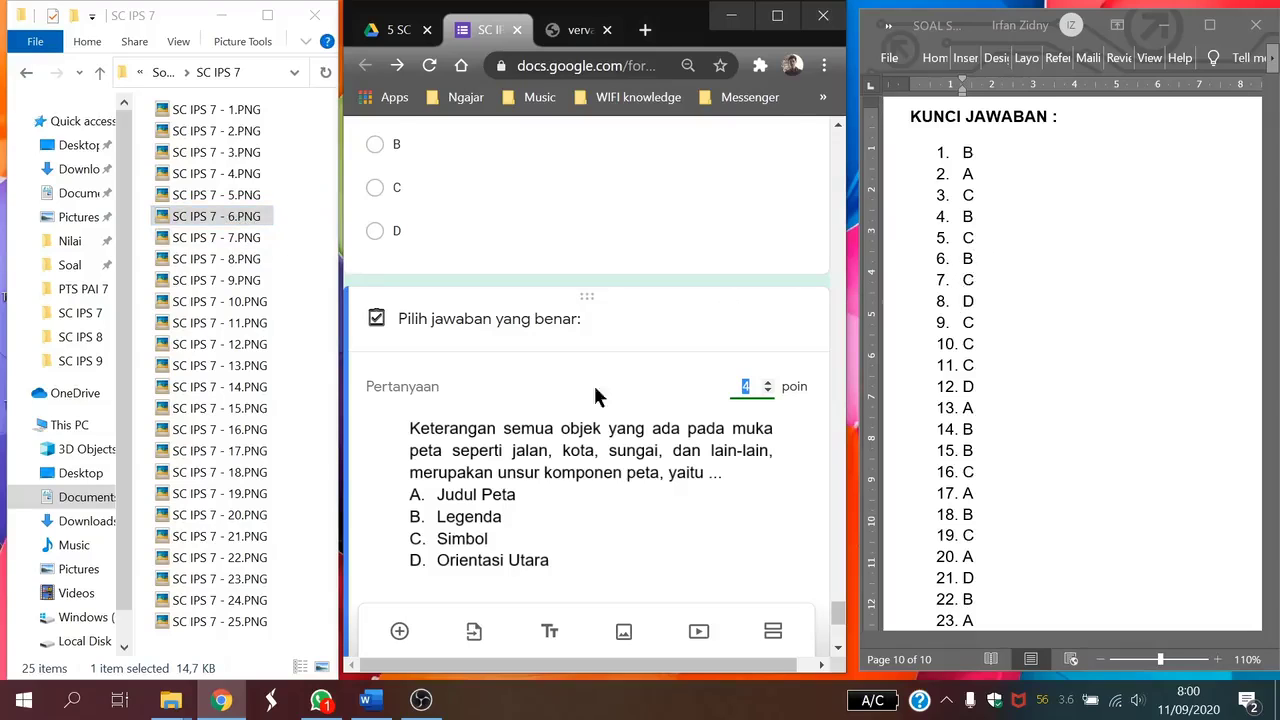
{"action": "scroll", "coordinate": [620, 383], "scroll_direction": "down", "scroll_amount": 3}
{"action": "left_click", "coordinate": [398, 326]}
{"action": "left_click", "coordinate": [763, 508]}
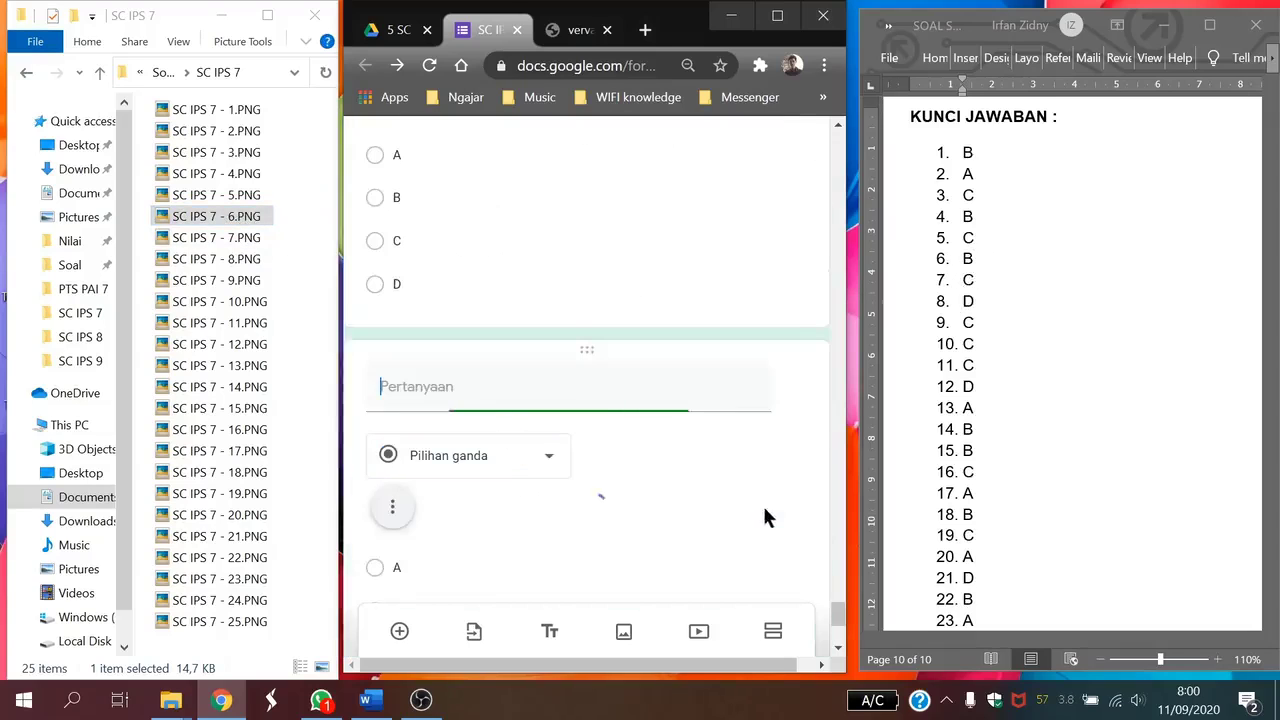
Add another multiple-choice question and upload the image SC IPS 7 - 7.PNG to it.
{"action": "left_click", "coordinate": [400, 630]}
{"action": "left_click", "coordinate": [803, 461]}
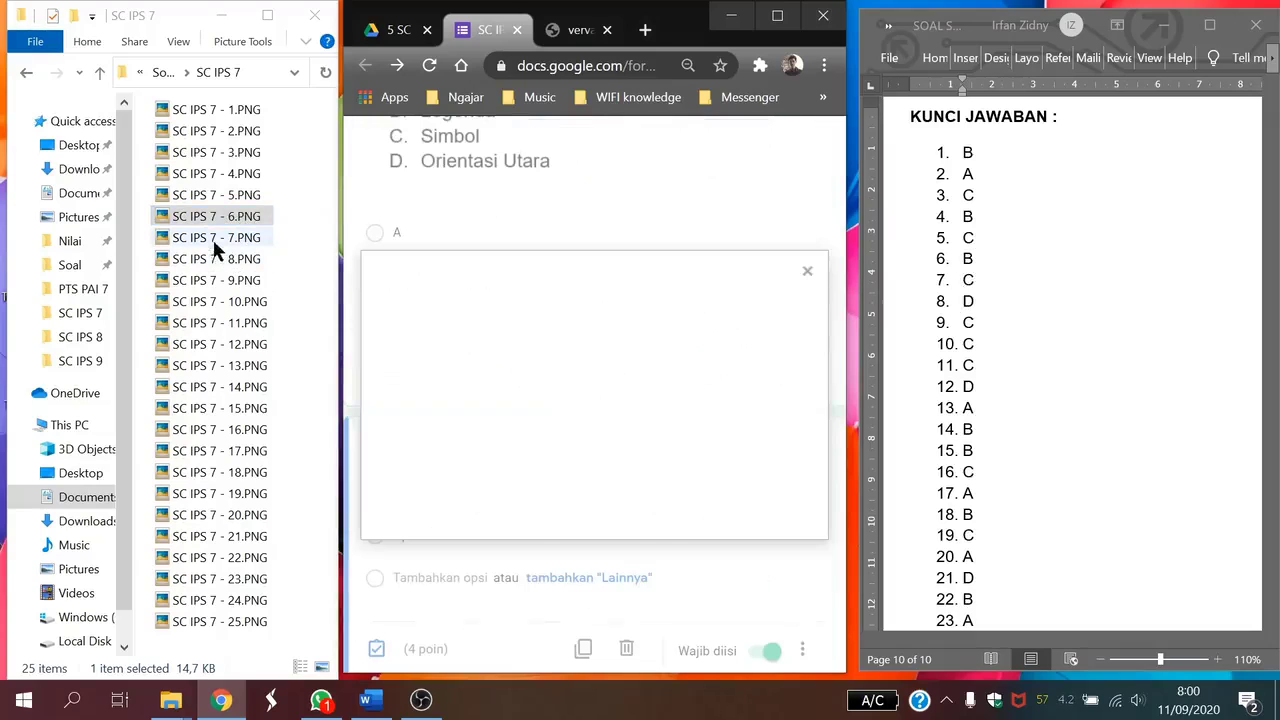
{"action": "left_click_drag", "start_coordinate": [262, 237], "coordinate": [522, 393]}
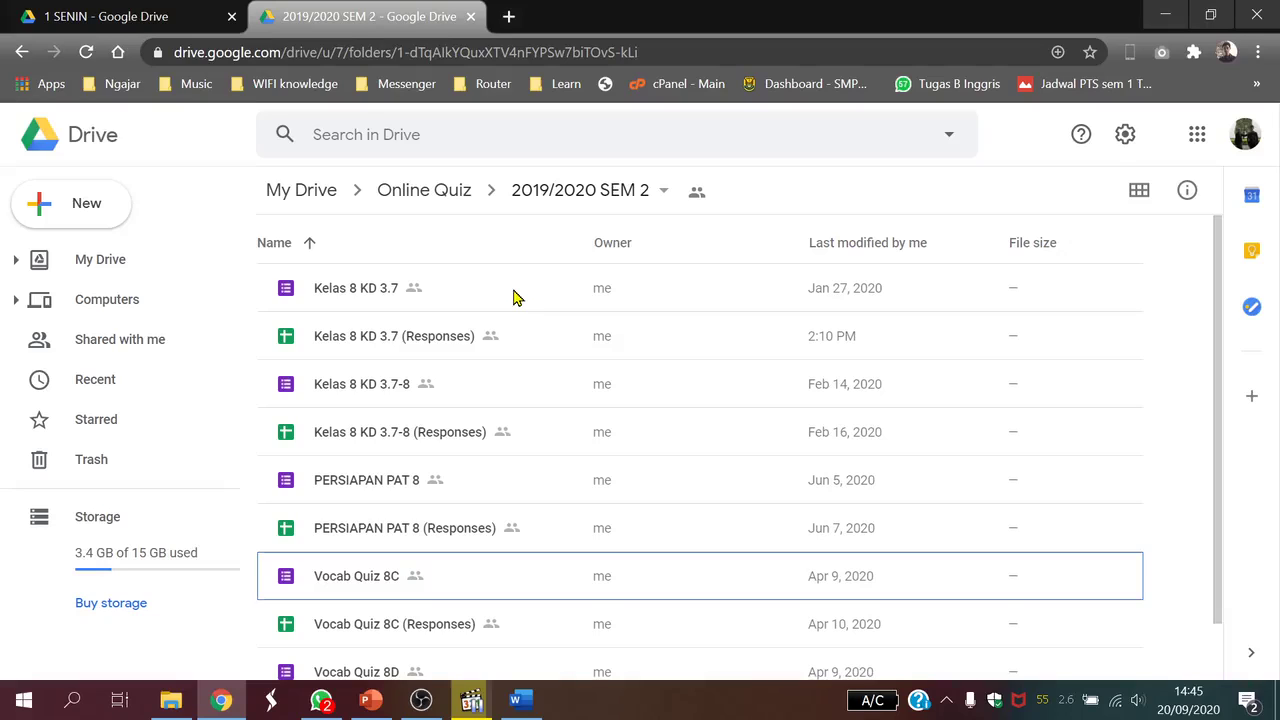
Switch to the school's Google Drive and make a copy of TEMPLATE UJIAN 7 in the PTS GASAL 2020 - KELAS 7 folder.
{"action": "left_click", "coordinate": [105, 16]}
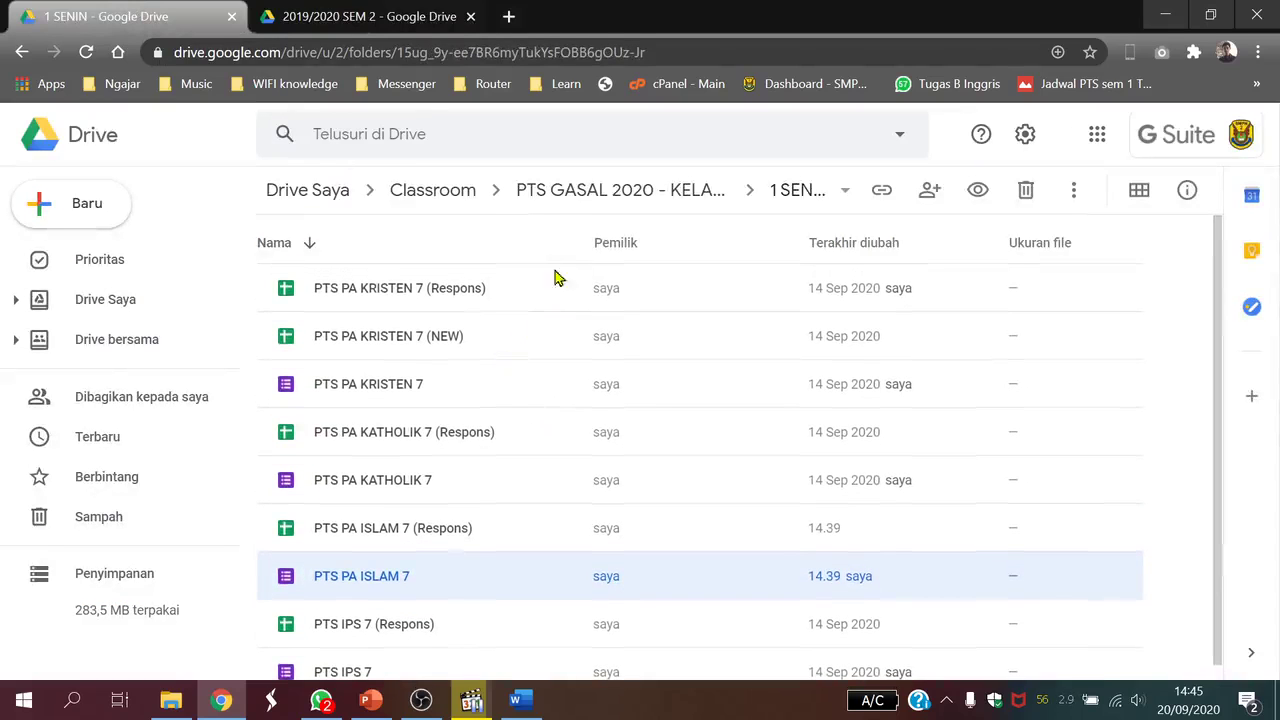
{"action": "left_click", "coordinate": [557, 192]}
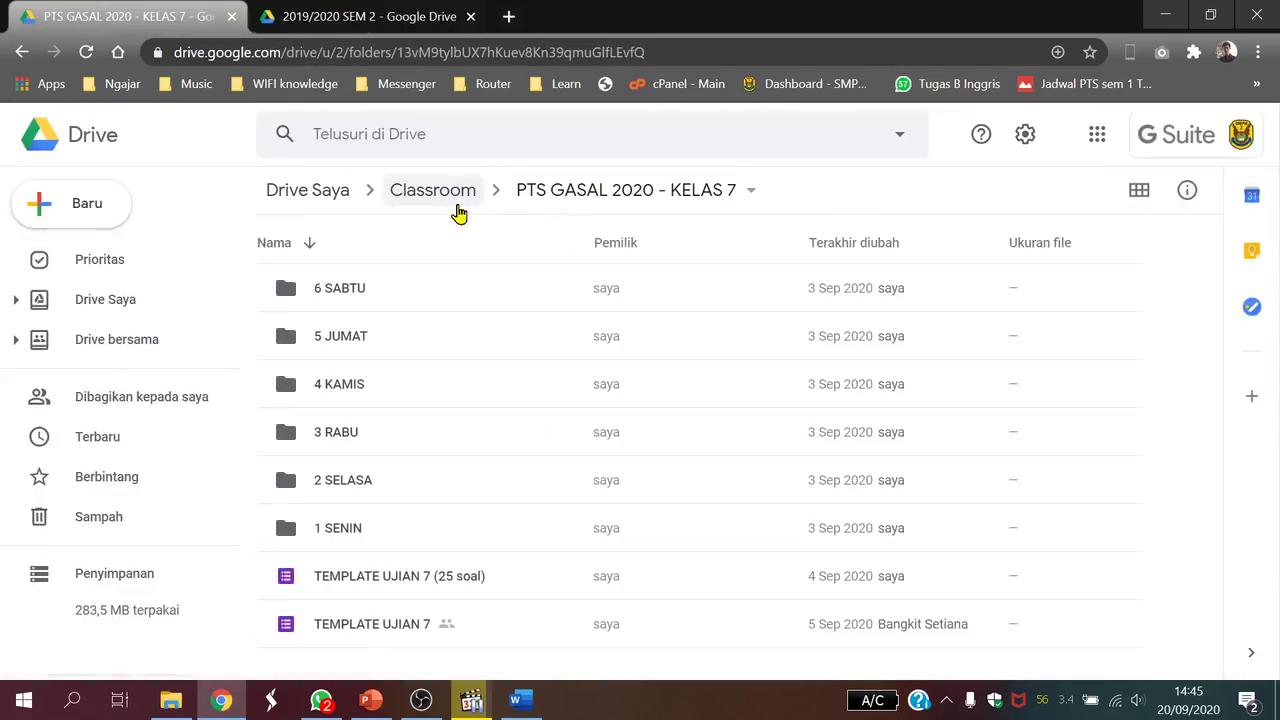
{"action": "left_click", "coordinate": [401, 620]}
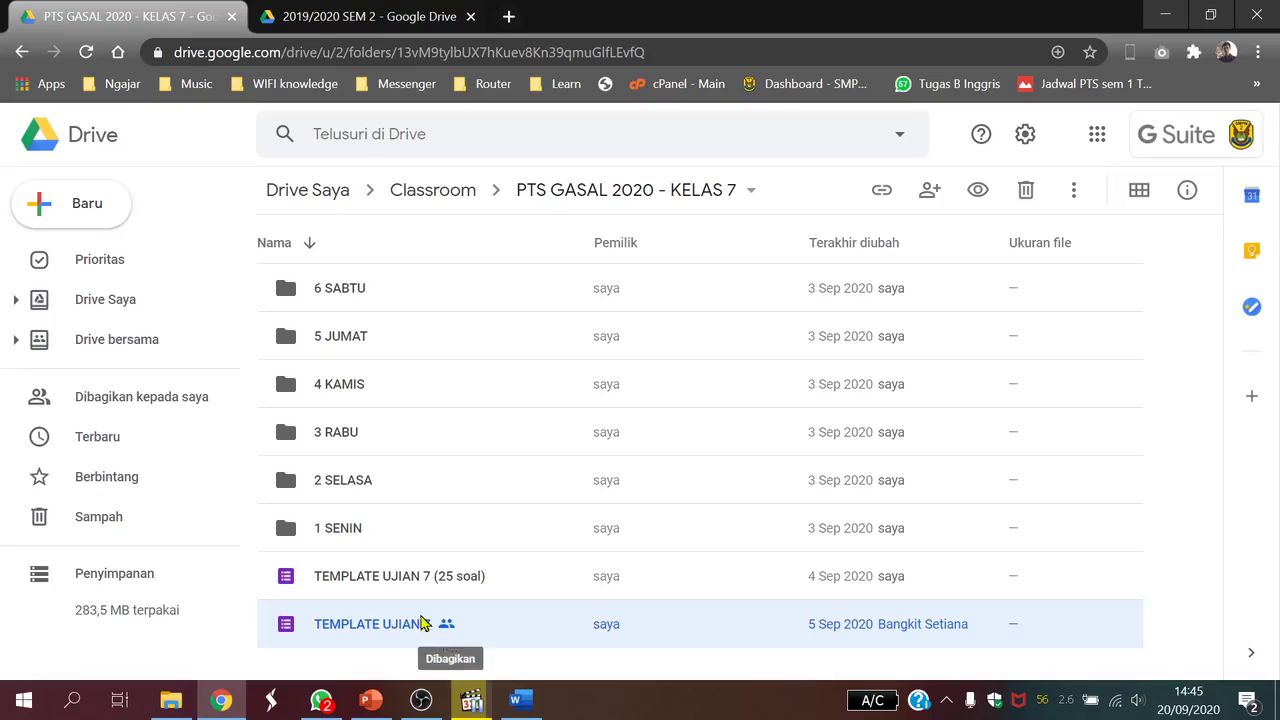
{"action": "right_click", "coordinate": [390, 620]}
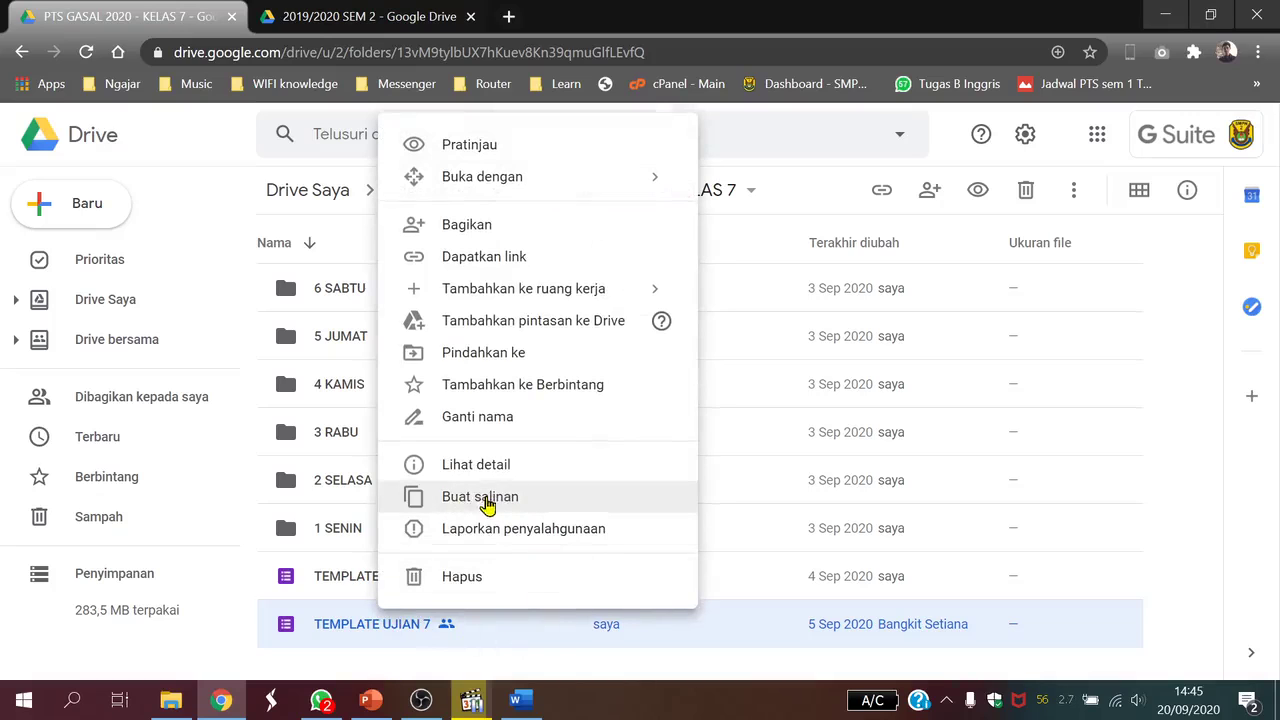
{"action": "left_click", "coordinate": [488, 505]}
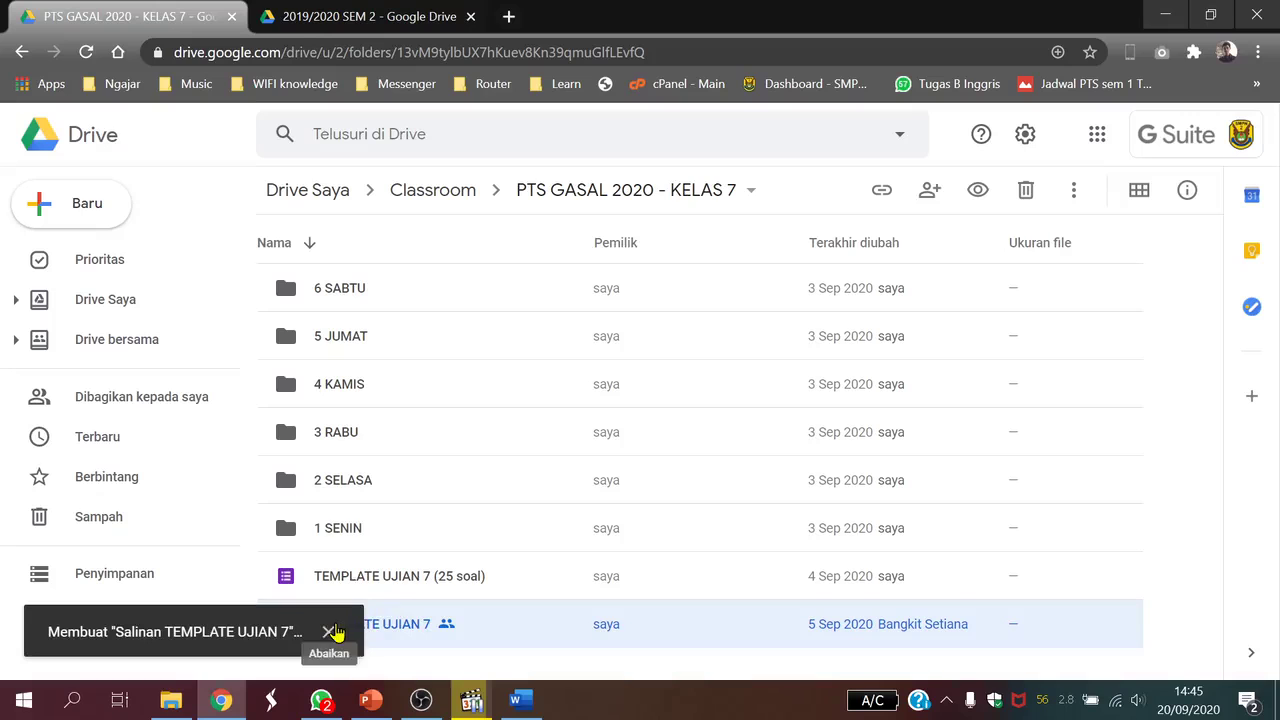
{"action": "left_click", "coordinate": [329, 632]}
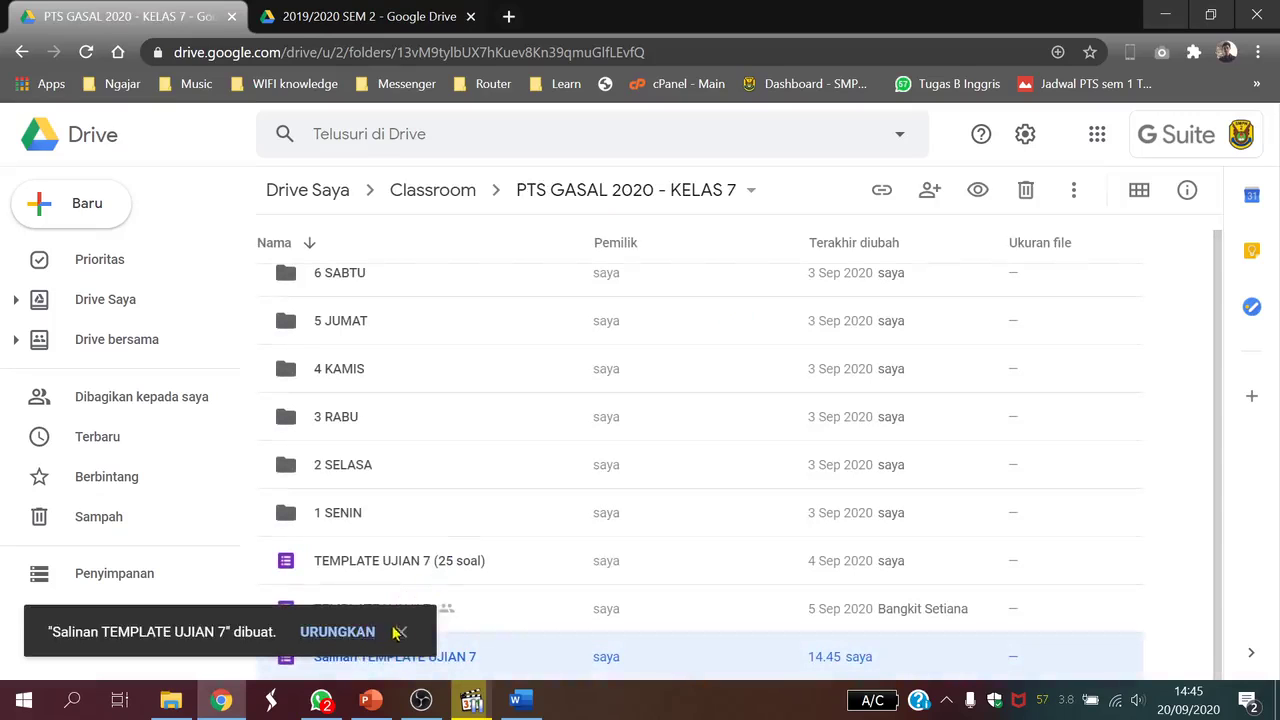
{"action": "left_click", "coordinate": [400, 632]}
Open the form Salinan TEMPLATE UJIAN 7 and look over its header and exam rules.
{"action": "double_click", "coordinate": [393, 656]}
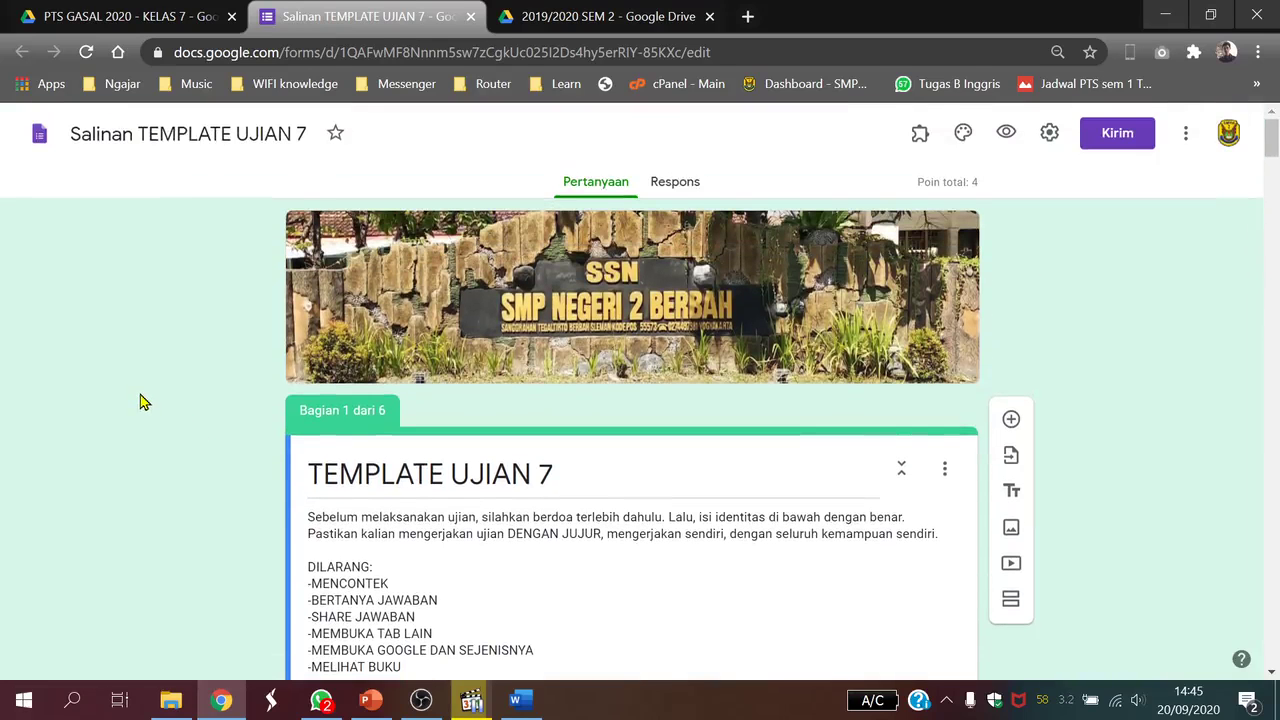
{"action": "scroll", "coordinate": [147, 395], "scroll_direction": "down", "scroll_amount": 2}
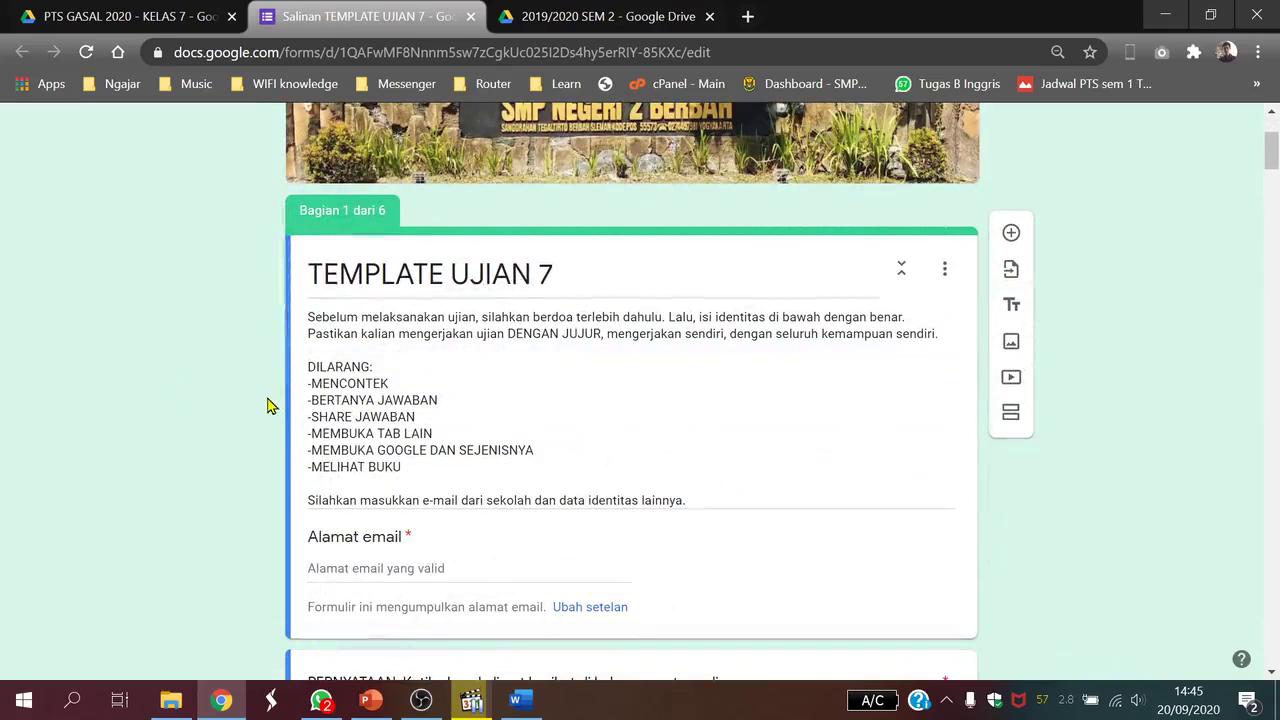
{"action": "scroll", "coordinate": [247, 403], "scroll_direction": "up", "scroll_amount": 2}
{"action": "scroll", "coordinate": [262, 403], "scroll_direction": "down", "scroll_amount": 2}
{"action": "scroll", "coordinate": [266, 403], "scroll_direction": "up", "scroll_amount": 2}
Replace the form's title in the first section with "PTS Matematika Kelas 7".
{"action": "triple_click", "coordinate": [488, 476]}
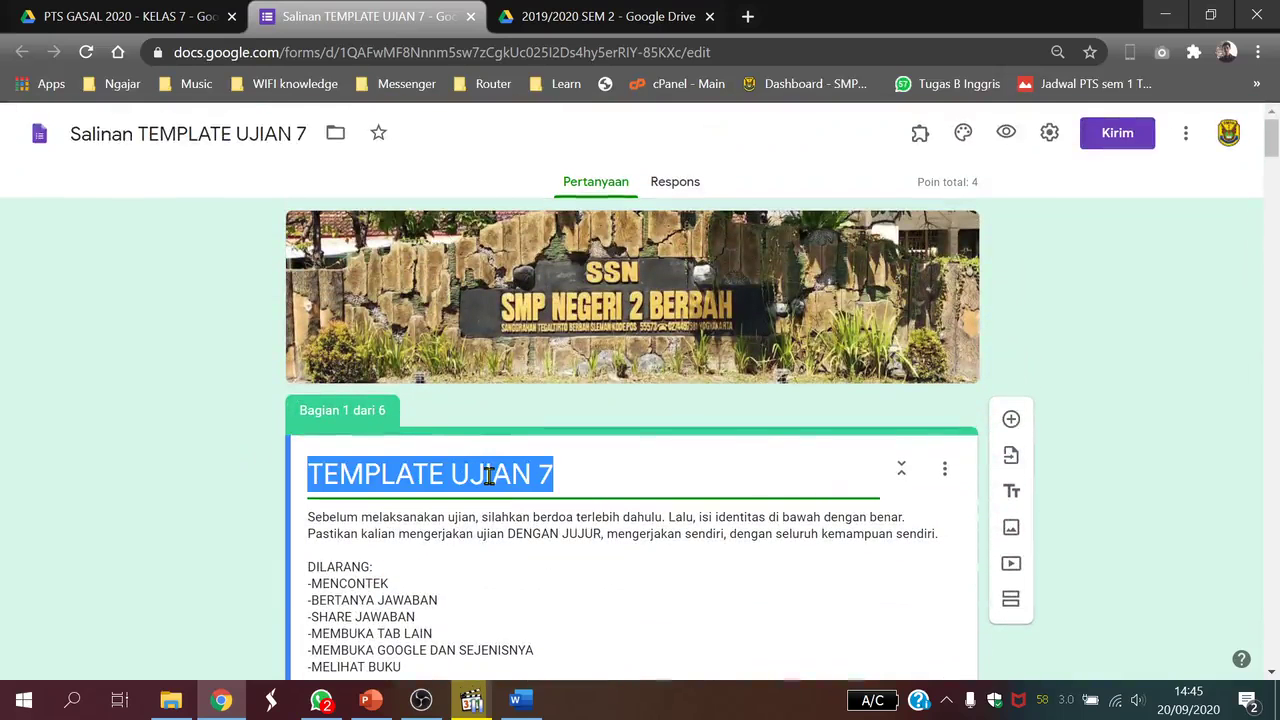
{"action": "type", "text": "M"}
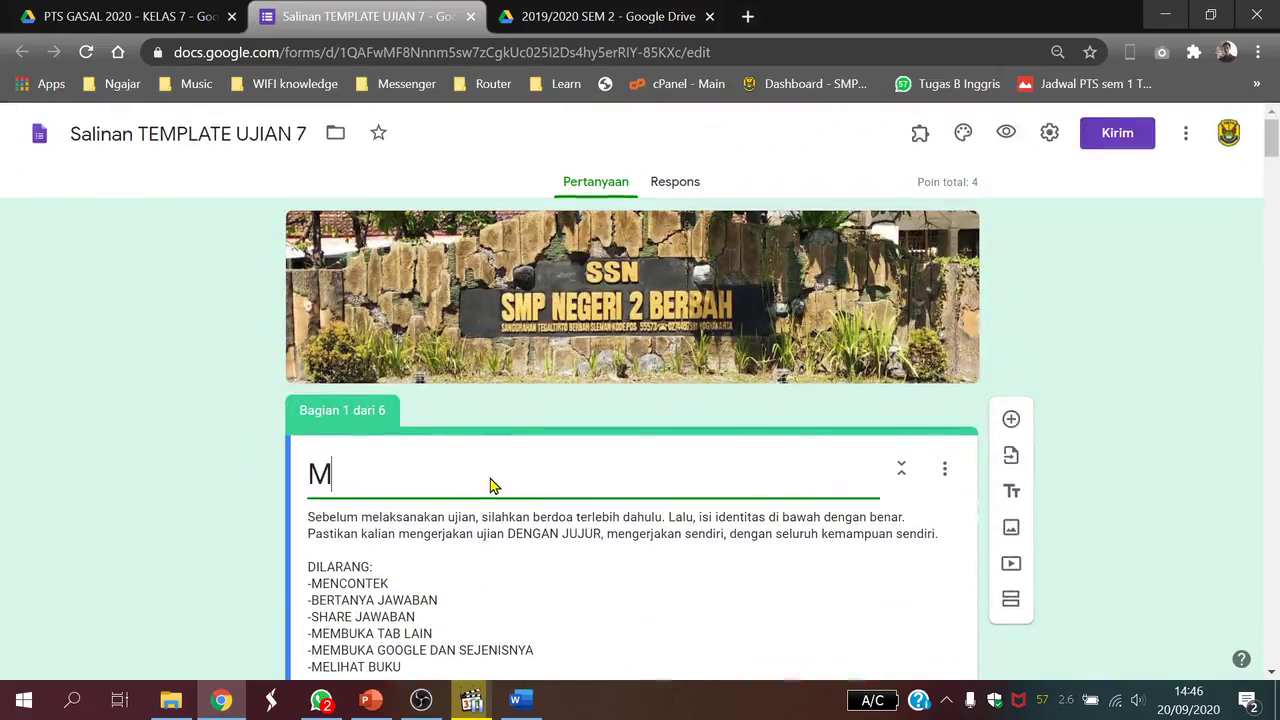
{"action": "key", "text": "BackSpace"}
{"action": "type", "text": "UH"}
{"action": "key", "text": "BackSpace"}
{"action": "key", "text": "BackSpace"}
{"action": "type", "text": "PTS "}
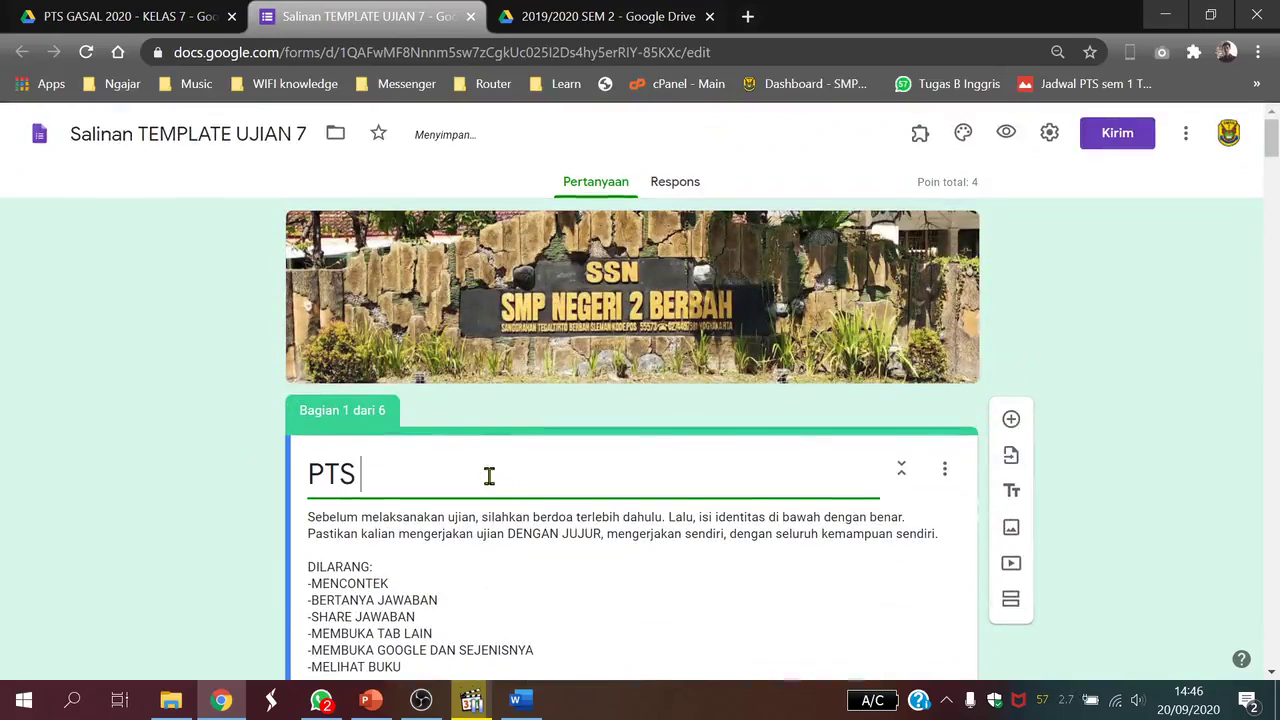
{"action": "type", "text": "Matematik"}
{"action": "key", "text": "BackSpace"}
{"action": "type", "text": "a Kelas 7"}
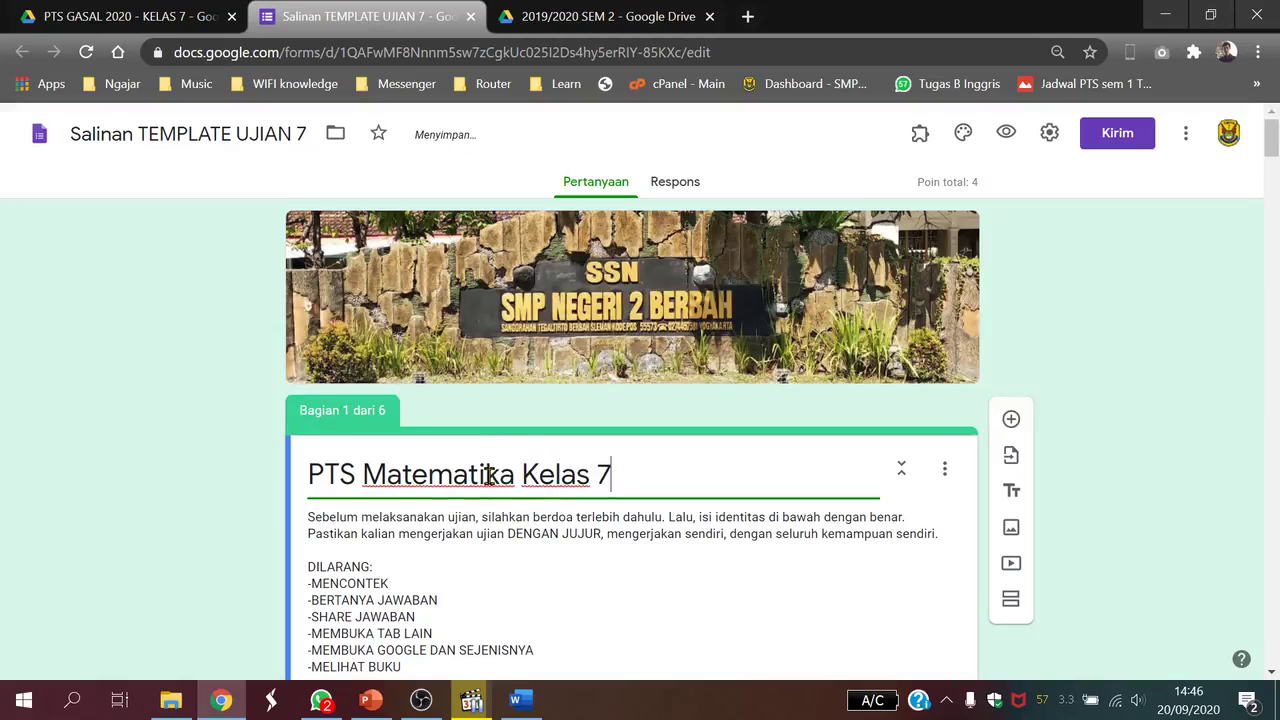
{"action": "left_click", "coordinate": [186, 374]}
Copy the new title and use it to rename the form file as "PTS Matematika Kelas 7".
{"action": "triple_click", "coordinate": [533, 470]}
{"action": "key", "text": "ctrl+c"}
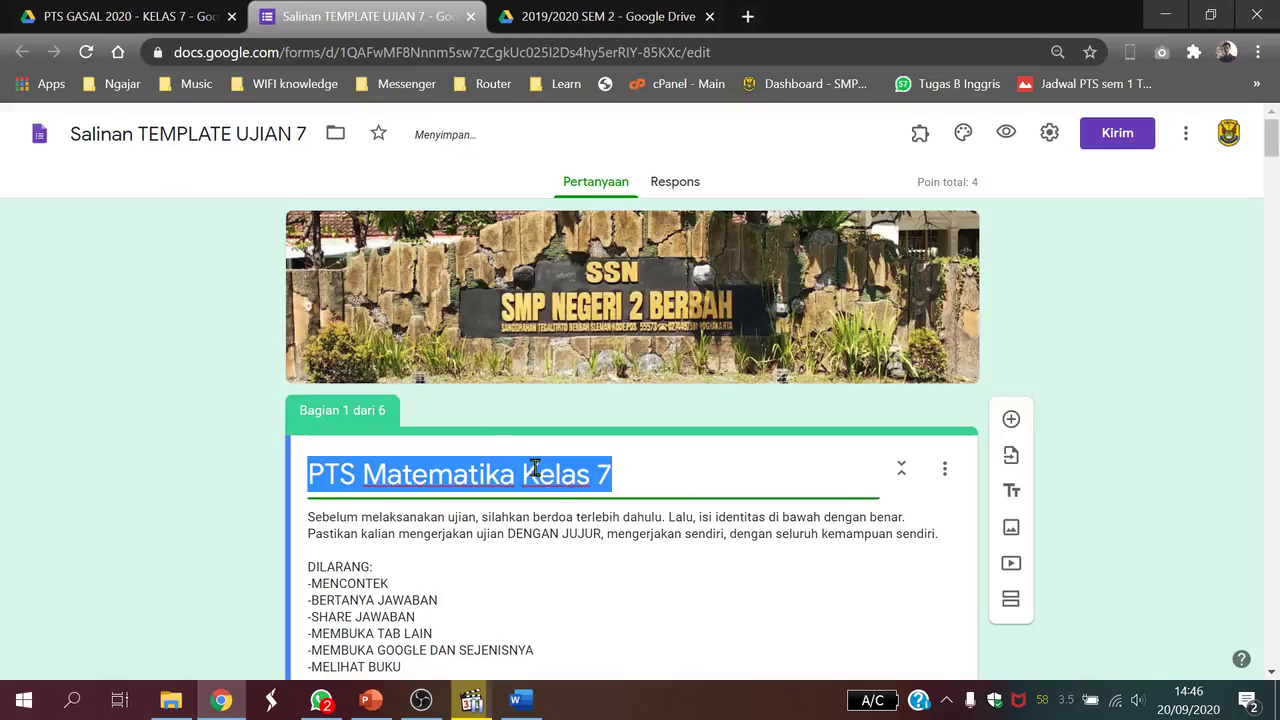
{"action": "triple_click", "coordinate": [174, 127]}
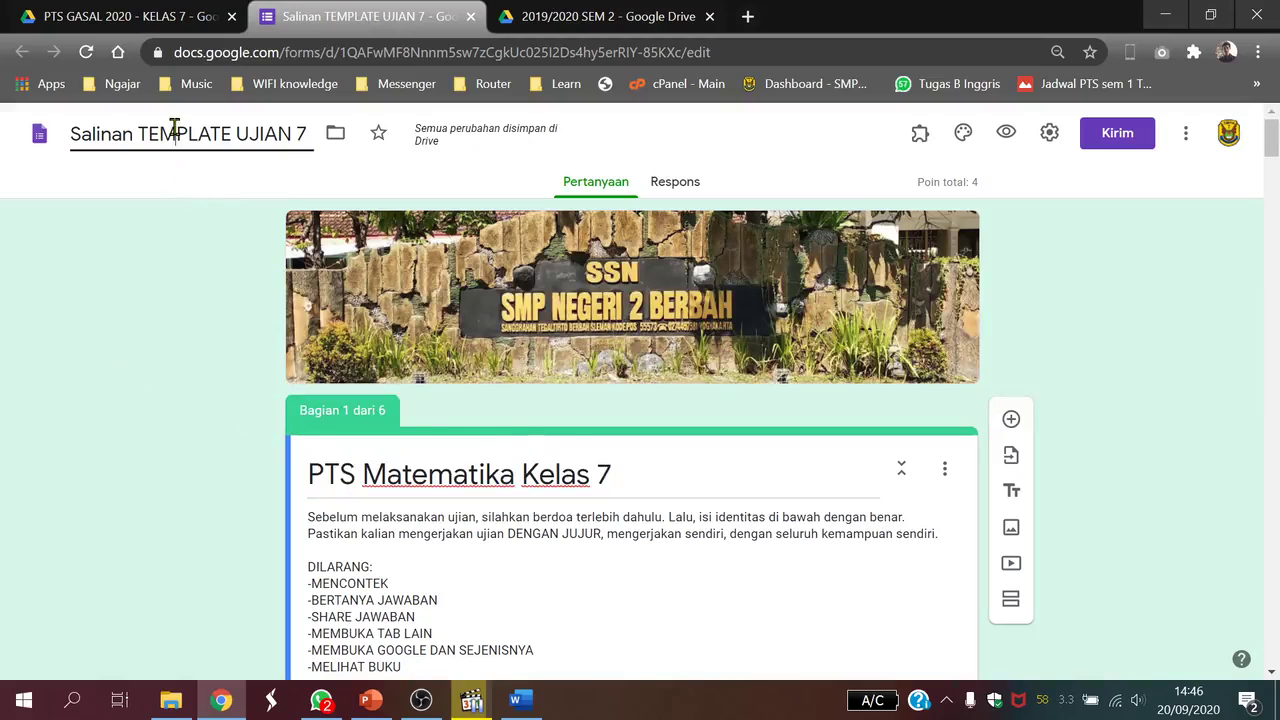
{"action": "key", "text": "ctrl+v"}
{"action": "left_click", "coordinate": [183, 268]}
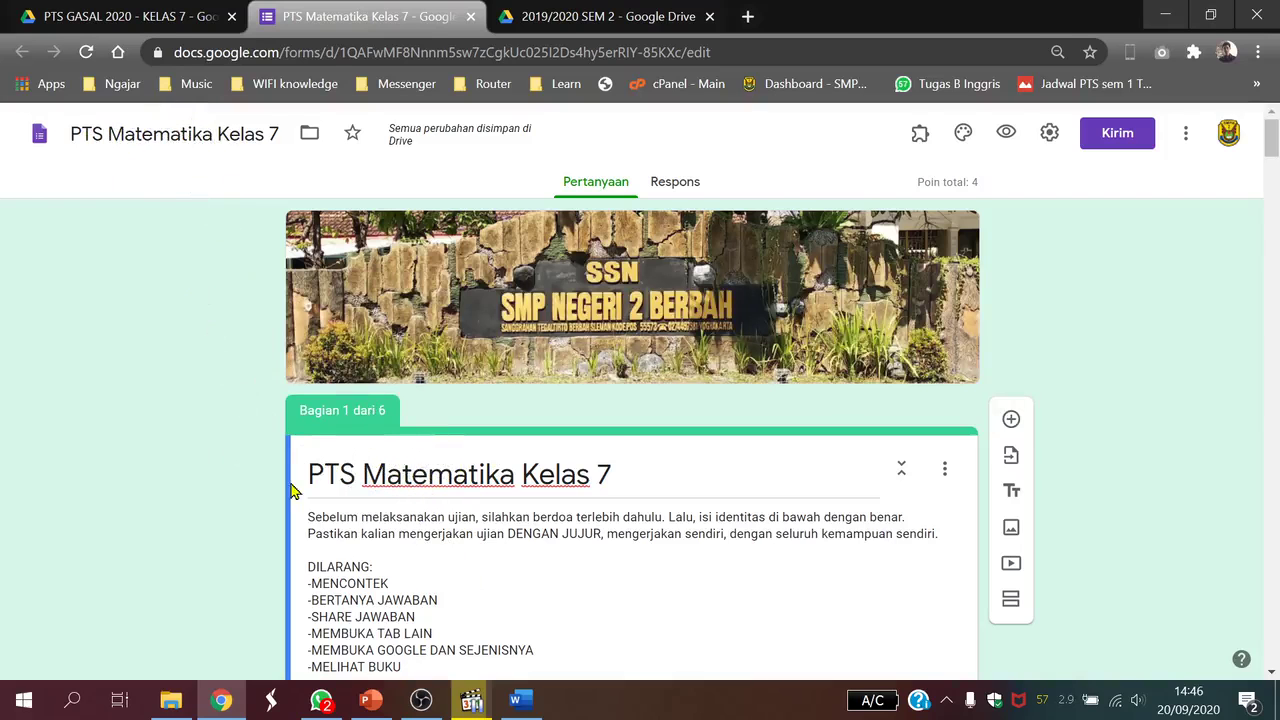
Look over the first section's exam rules, email field, honesty statement question and Kelas question.
{"action": "scroll", "coordinate": [428, 449], "scroll_direction": "down", "scroll_amount": 2}
{"action": "scroll", "coordinate": [440, 360], "scroll_direction": "down", "scroll_amount": 2}
{"action": "scroll", "coordinate": [457, 329], "scroll_direction": "up", "scroll_amount": 2}
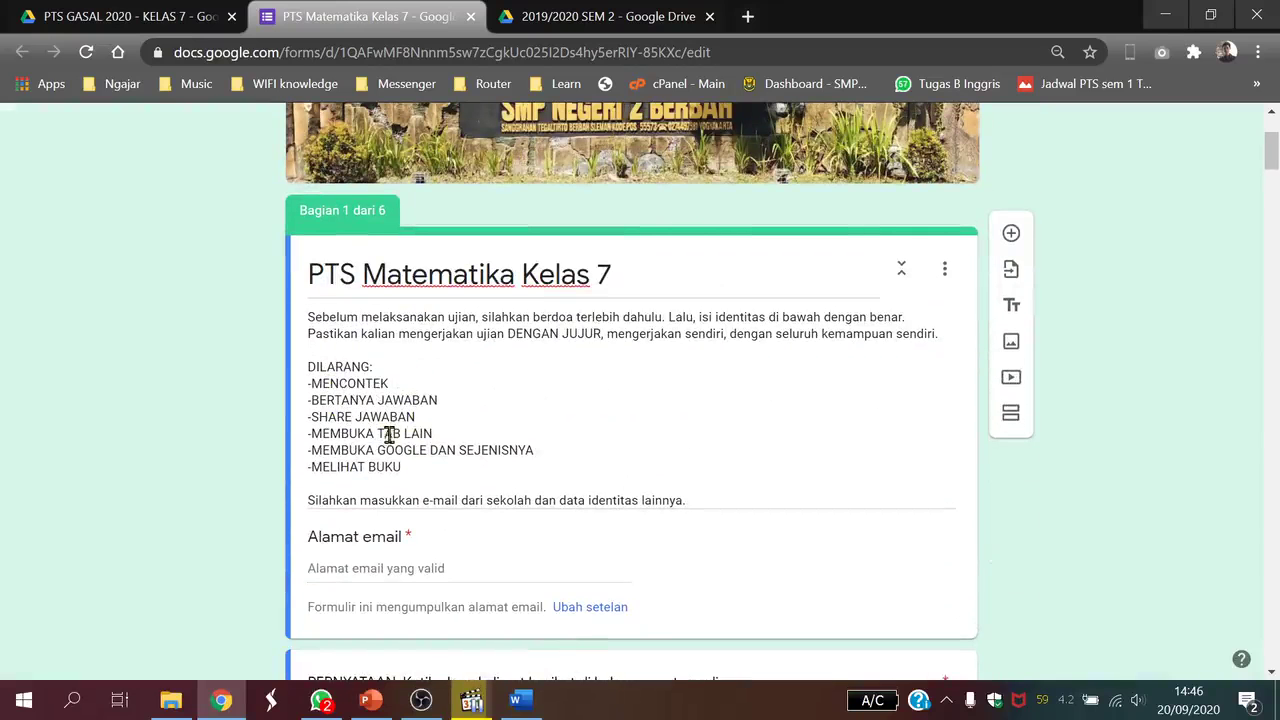
{"action": "scroll", "coordinate": [422, 456], "scroll_direction": "down", "scroll_amount": 2}
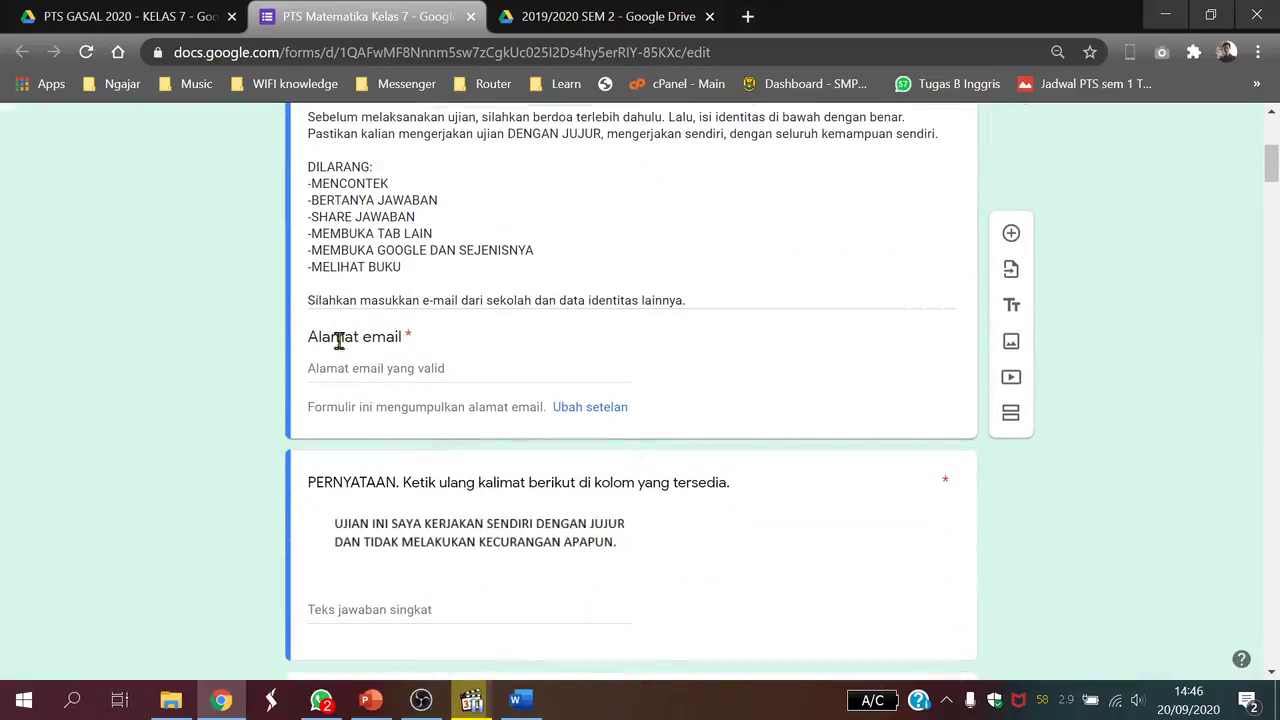
{"action": "scroll", "coordinate": [420, 372], "scroll_direction": "down", "scroll_amount": 1}
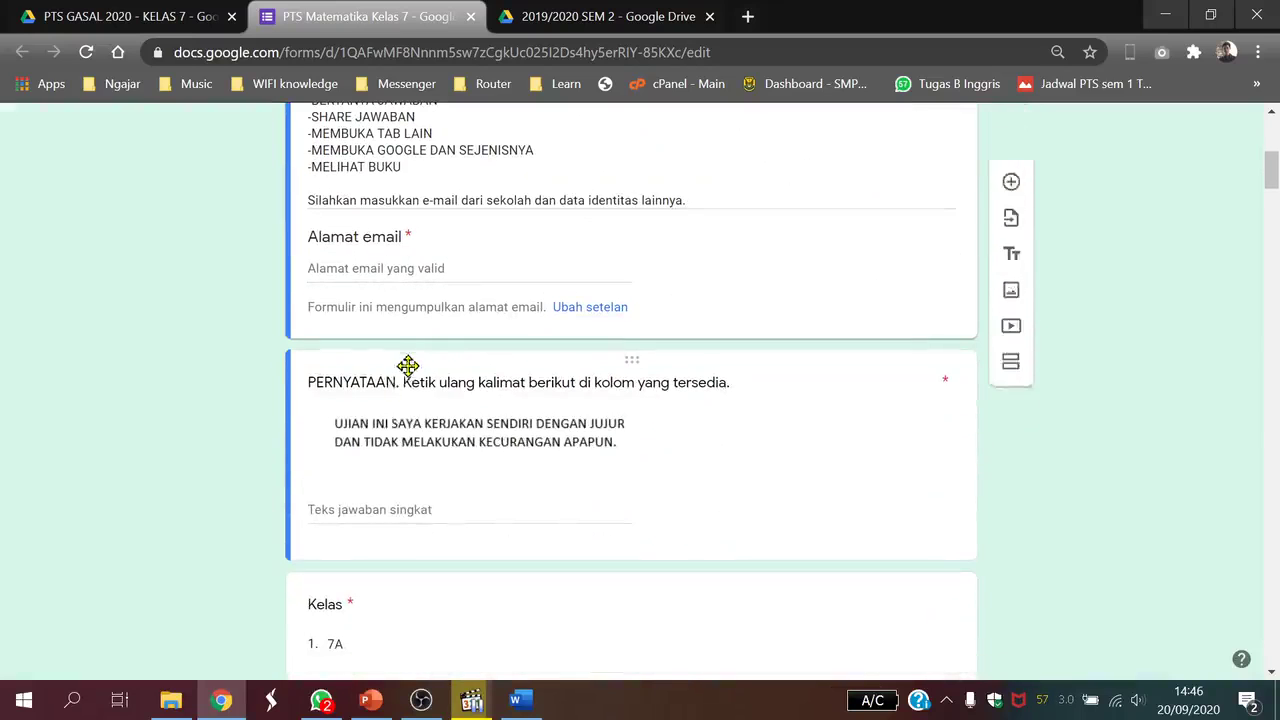
{"action": "left_click", "coordinate": [407, 509]}
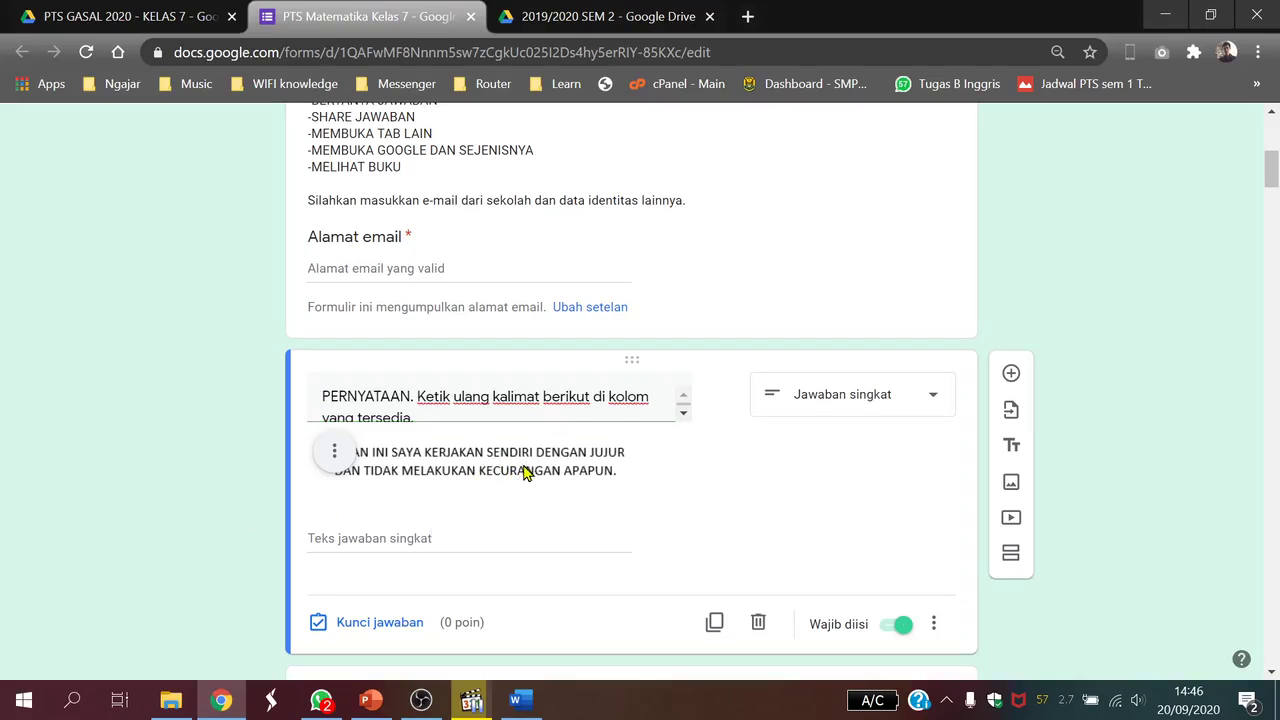
{"action": "scroll", "coordinate": [500, 478], "scroll_direction": "down", "scroll_amount": 4}
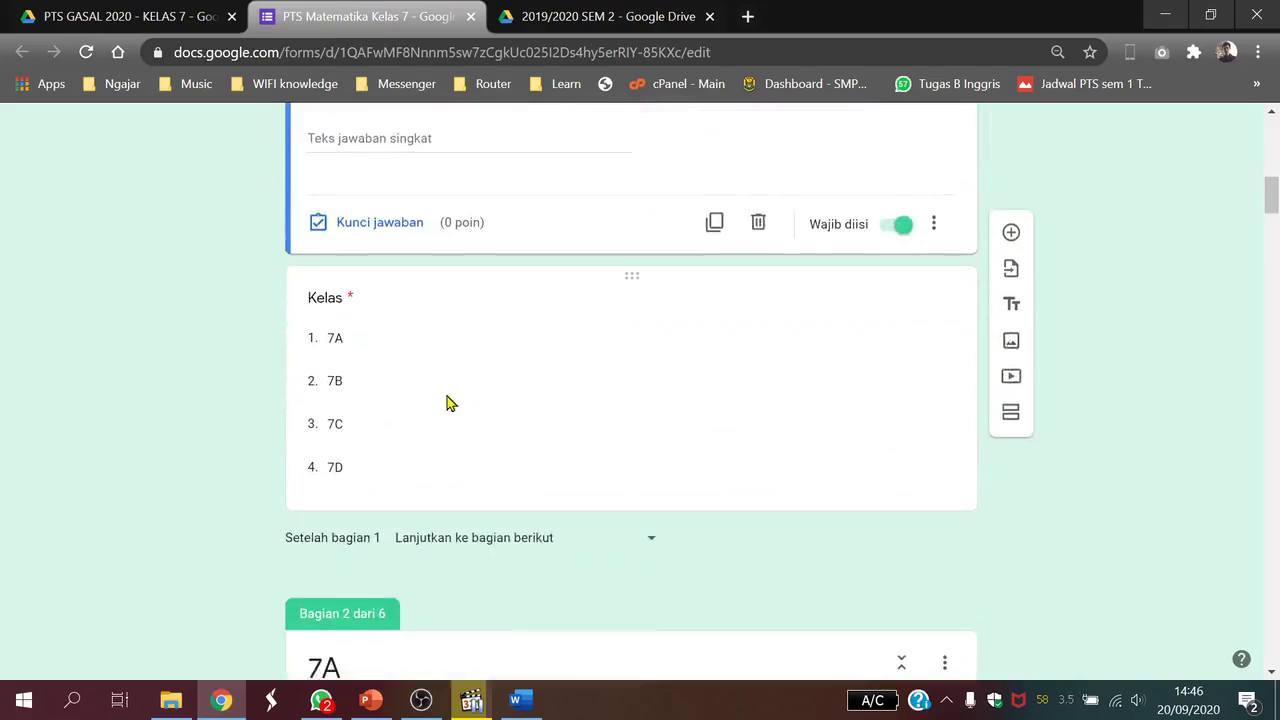
{"action": "scroll", "coordinate": [445, 397], "scroll_direction": "down", "scroll_amount": 2}
{"action": "scroll", "coordinate": [430, 275], "scroll_direction": "up", "scroll_amount": 1}
{"action": "scroll", "coordinate": [418, 267], "scroll_direction": "down", "scroll_amount": 1}
{"action": "scroll", "coordinate": [420, 271], "scroll_direction": "up", "scroll_amount": 1}
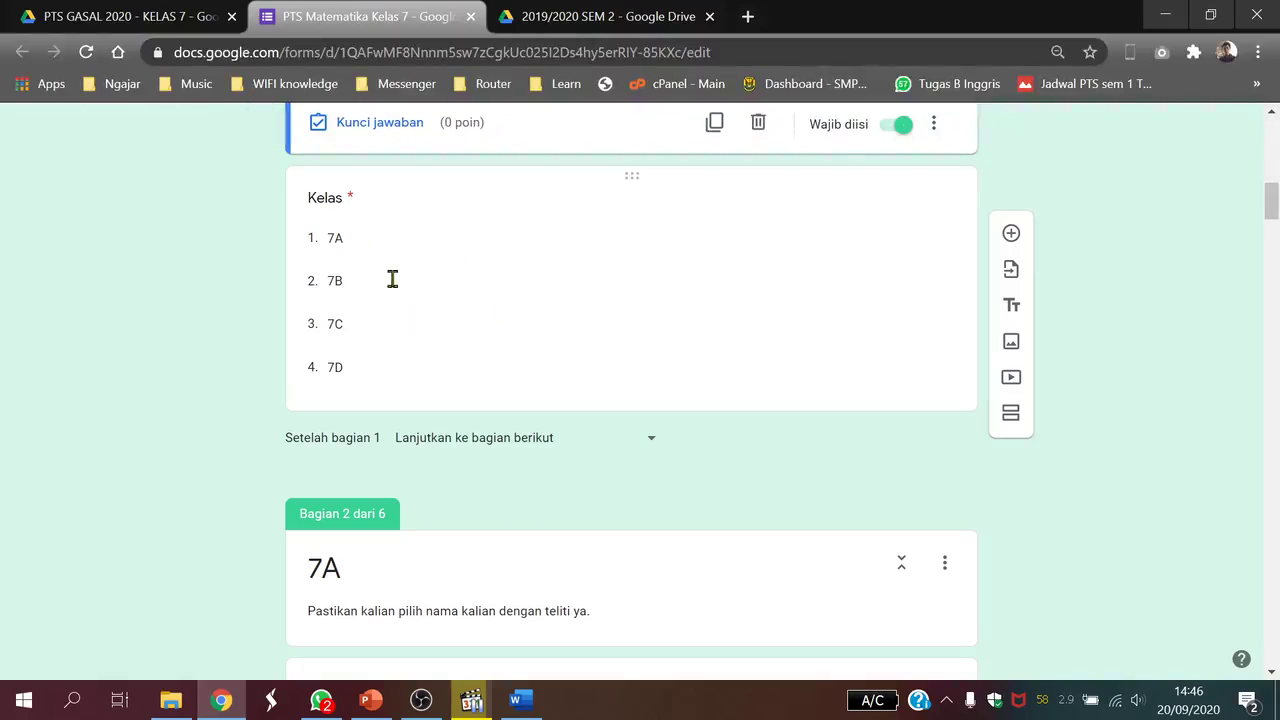
{"action": "scroll", "coordinate": [393, 280], "scroll_direction": "up", "scroll_amount": 1}
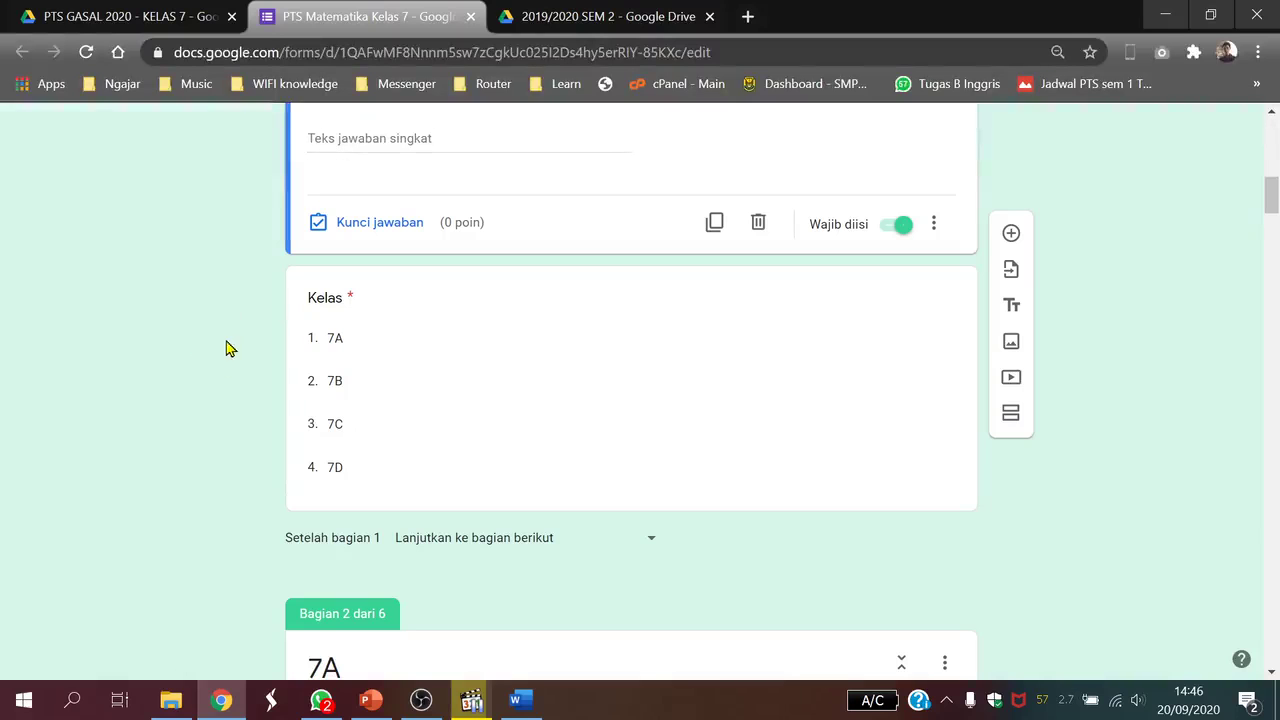
Check the Kelas drop-down's section branching and the student name lists per class, through to the SOAL section.
{"action": "left_click", "coordinate": [354, 333]}
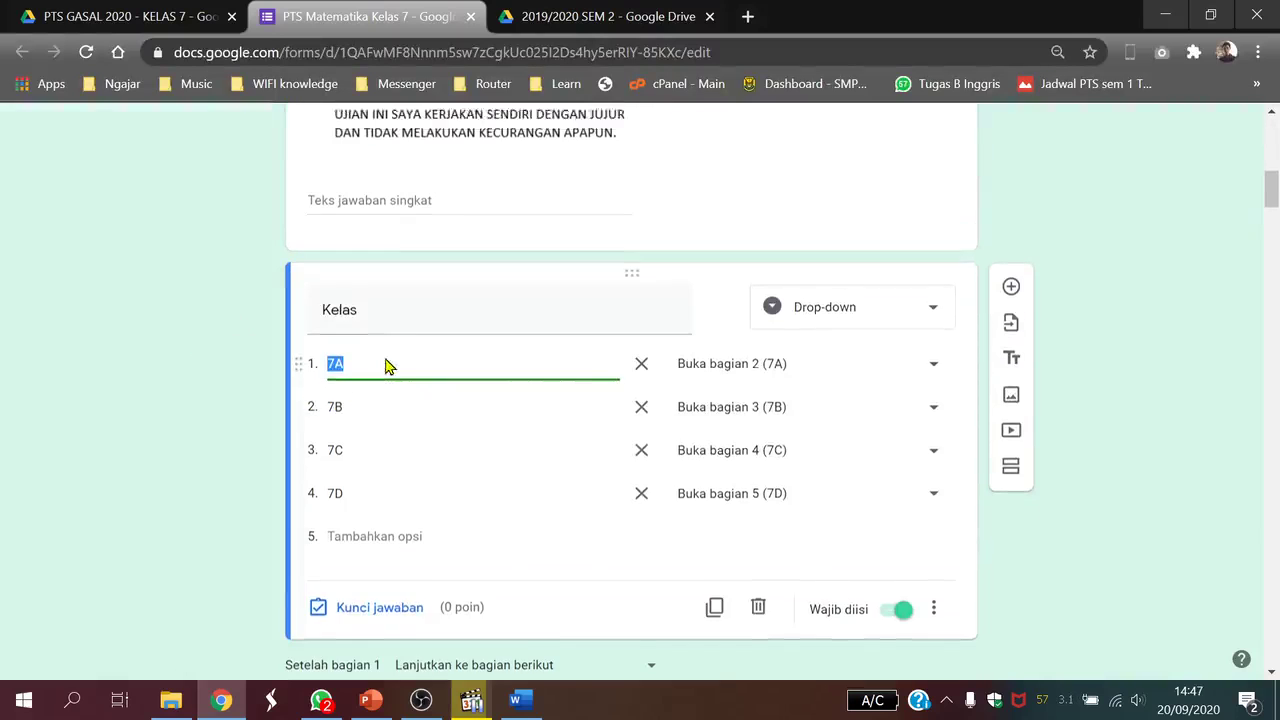
{"action": "scroll", "coordinate": [365, 368], "scroll_direction": "down", "scroll_amount": 1}
{"action": "scroll", "coordinate": [403, 400], "scroll_direction": "down", "scroll_amount": 10}
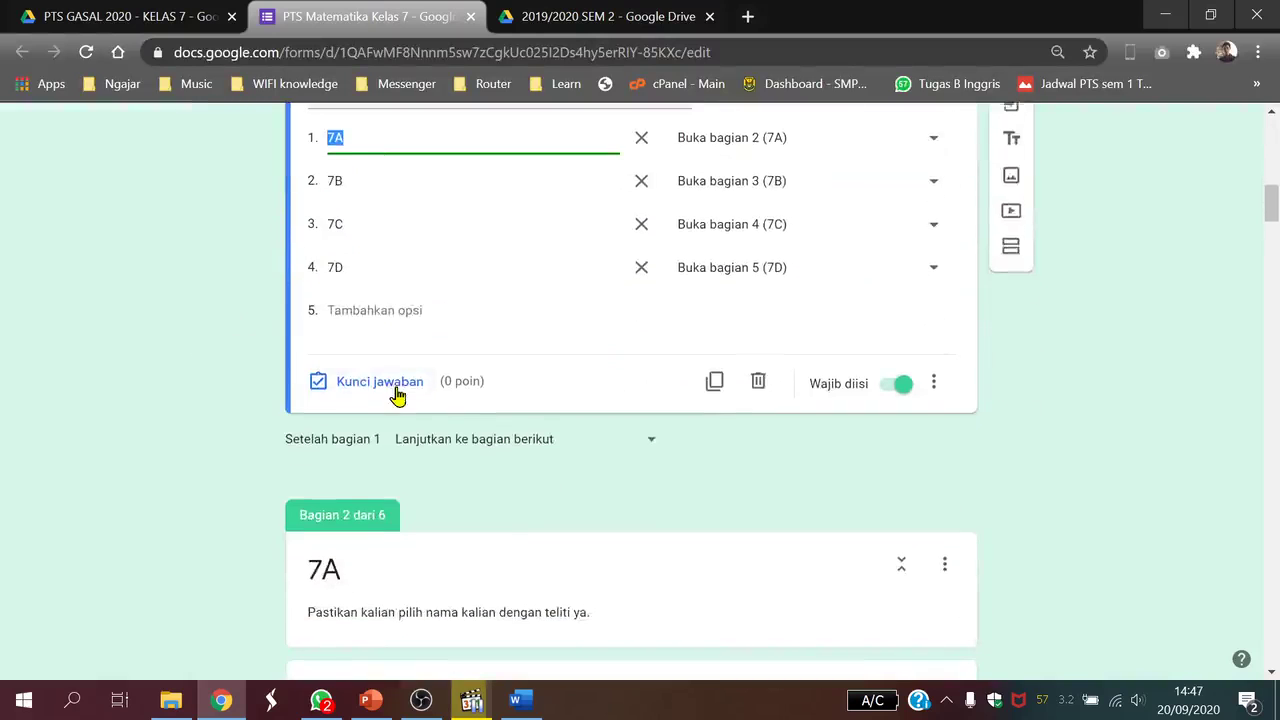
{"action": "left_click", "coordinate": [410, 312]}
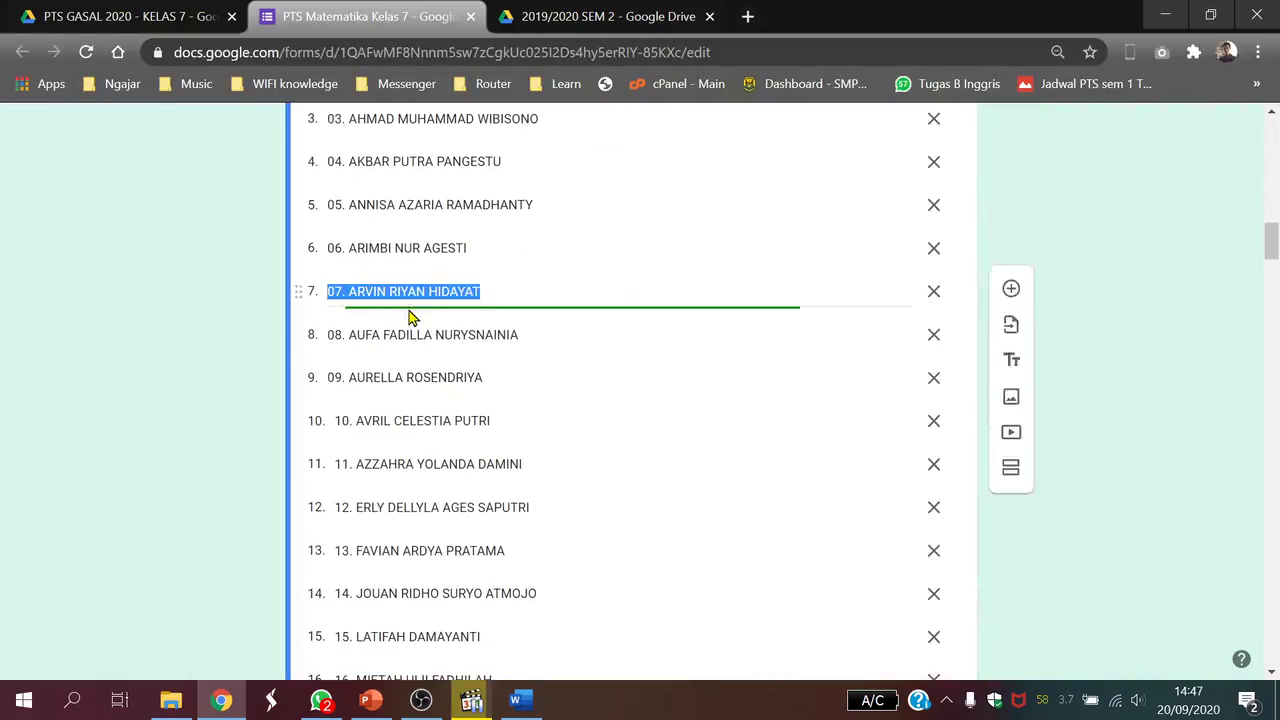
{"action": "scroll", "coordinate": [340, 320], "scroll_direction": "up", "scroll_amount": 4}
{"action": "scroll", "coordinate": [428, 368], "scroll_direction": "down", "scroll_amount": 11}
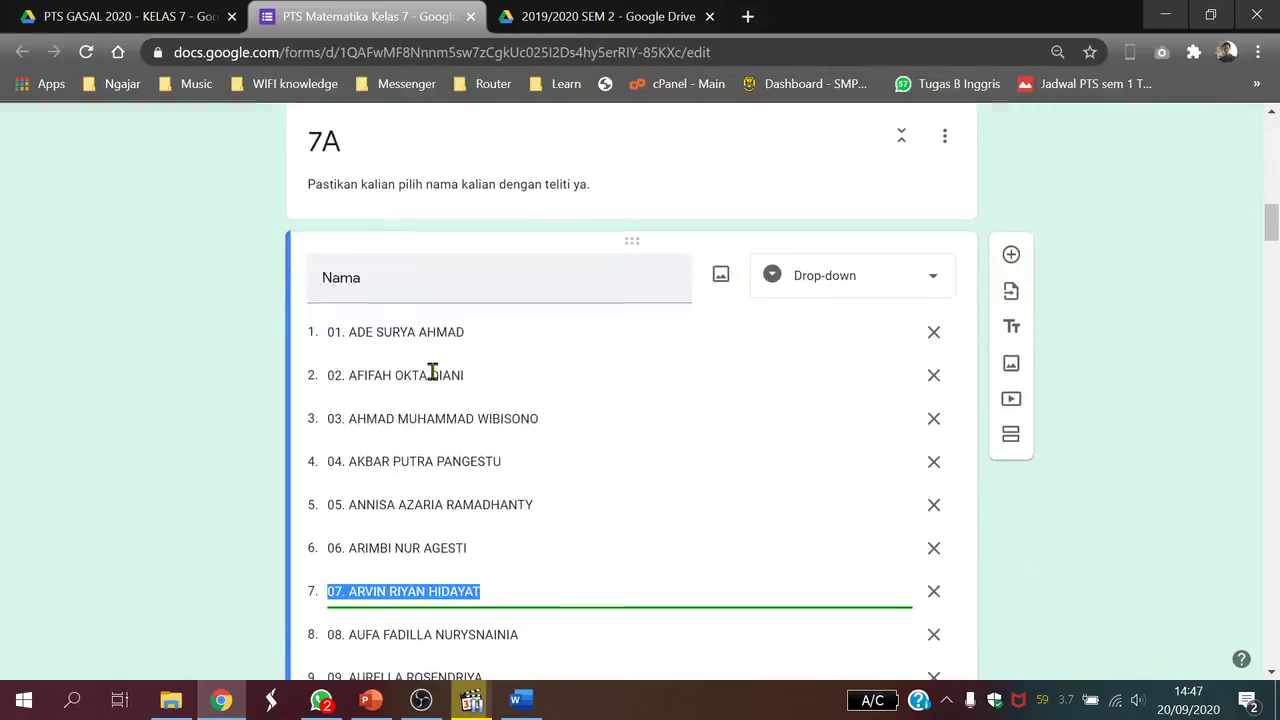
{"action": "scroll", "coordinate": [426, 370], "scroll_direction": "down", "scroll_amount": 20}
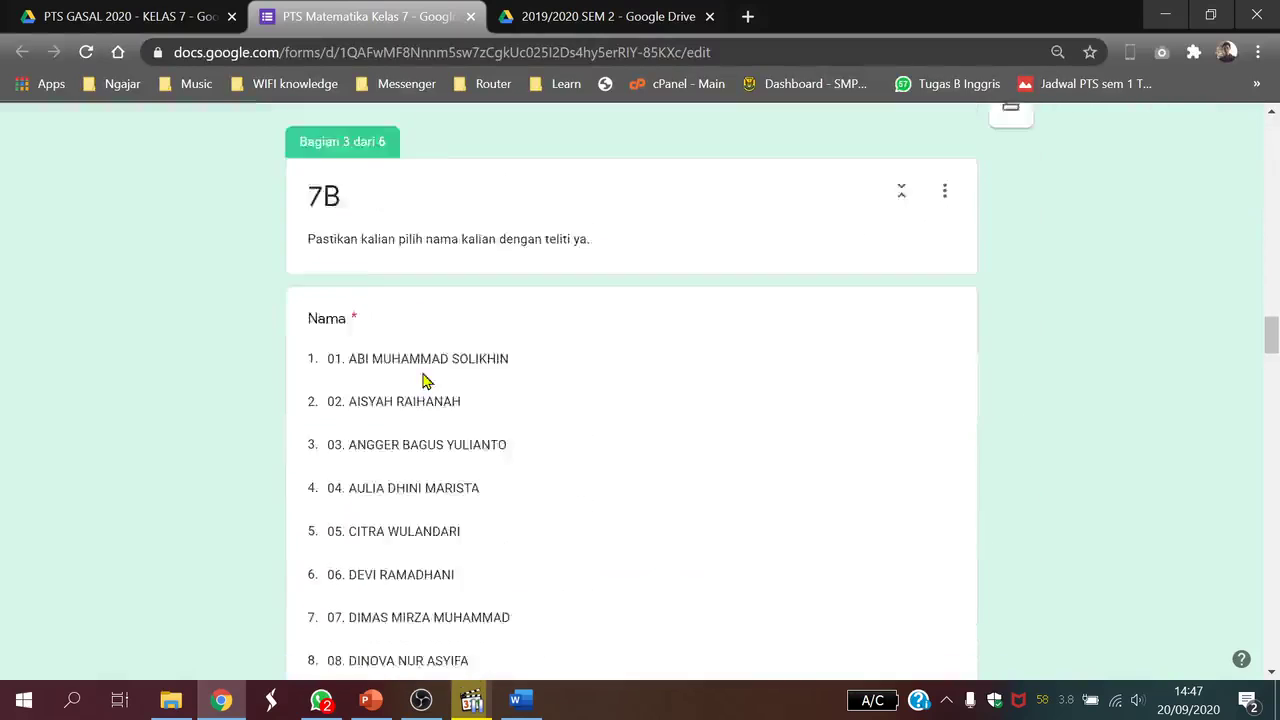
{"action": "scroll", "coordinate": [438, 384], "scroll_direction": "down", "scroll_amount": 20}
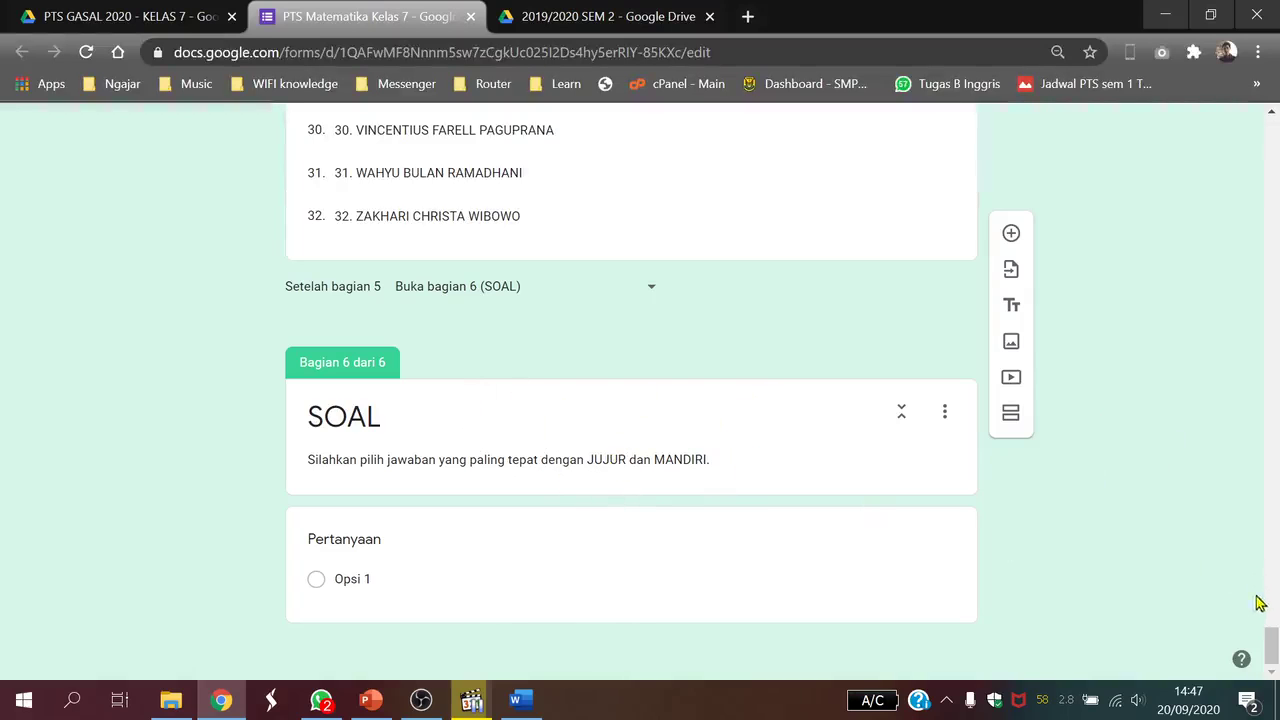
{"action": "left_click_drag", "start_coordinate": [1268, 646], "coordinate": [1270, 130]}
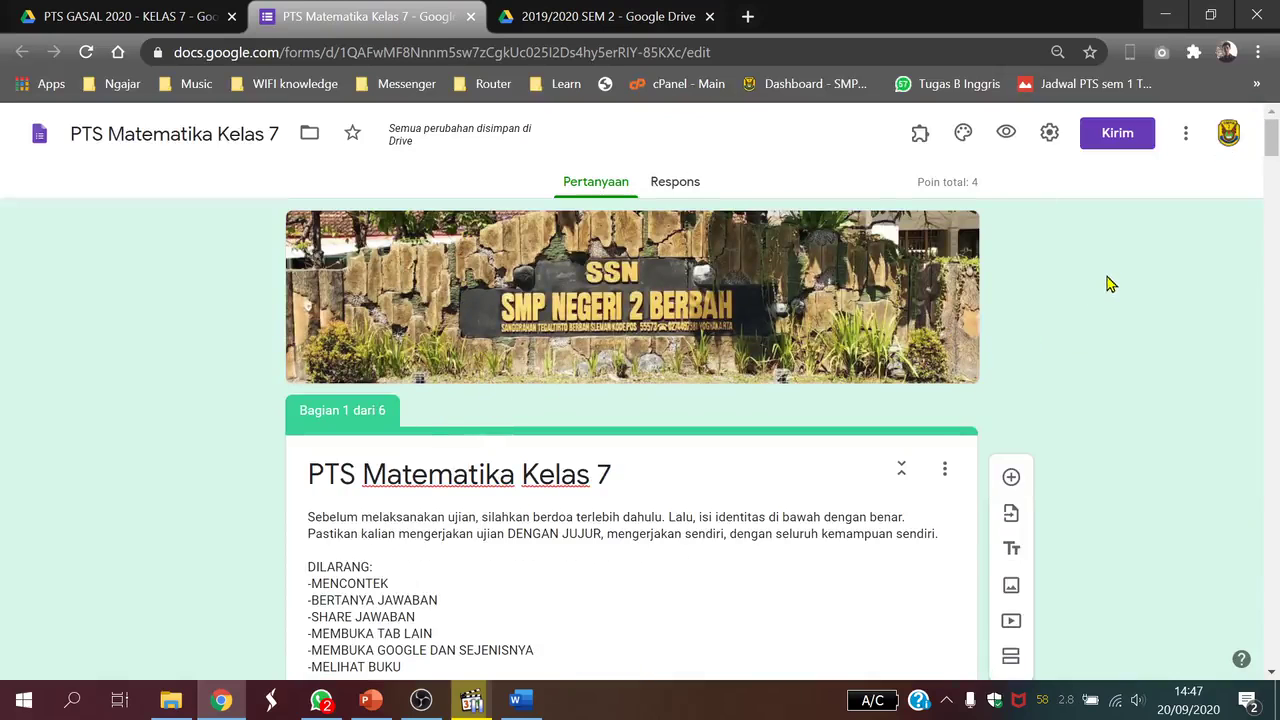
Open the form settings and review the general options for email collection, sign-in restrictions, the one-response limit and respondent permissions.
{"action": "left_click", "coordinate": [1049, 133]}
{"action": "scroll", "coordinate": [423, 394], "scroll_direction": "down", "scroll_amount": 2}
{"action": "scroll", "coordinate": [540, 374], "scroll_direction": "up", "scroll_amount": 2}
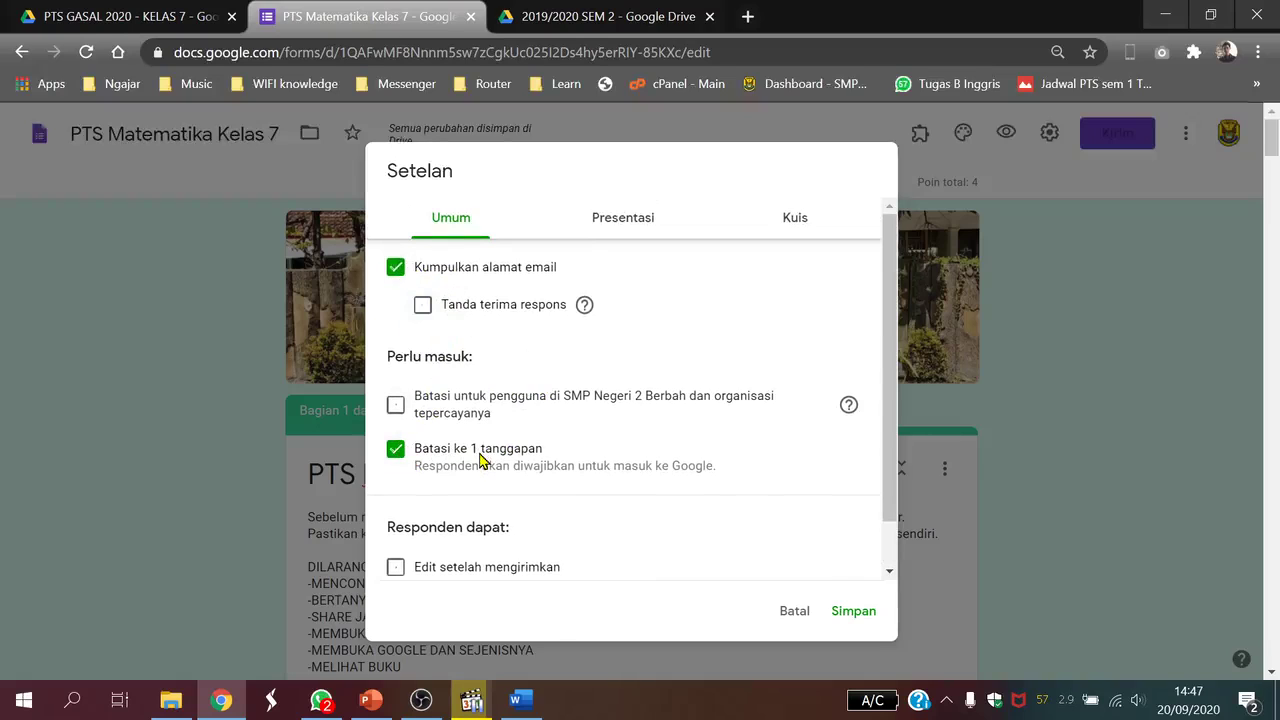
{"action": "left_click", "coordinate": [395, 451]}
{"action": "left_click", "coordinate": [395, 451]}
{"action": "scroll", "coordinate": [417, 457], "scroll_direction": "down", "scroll_amount": 1}
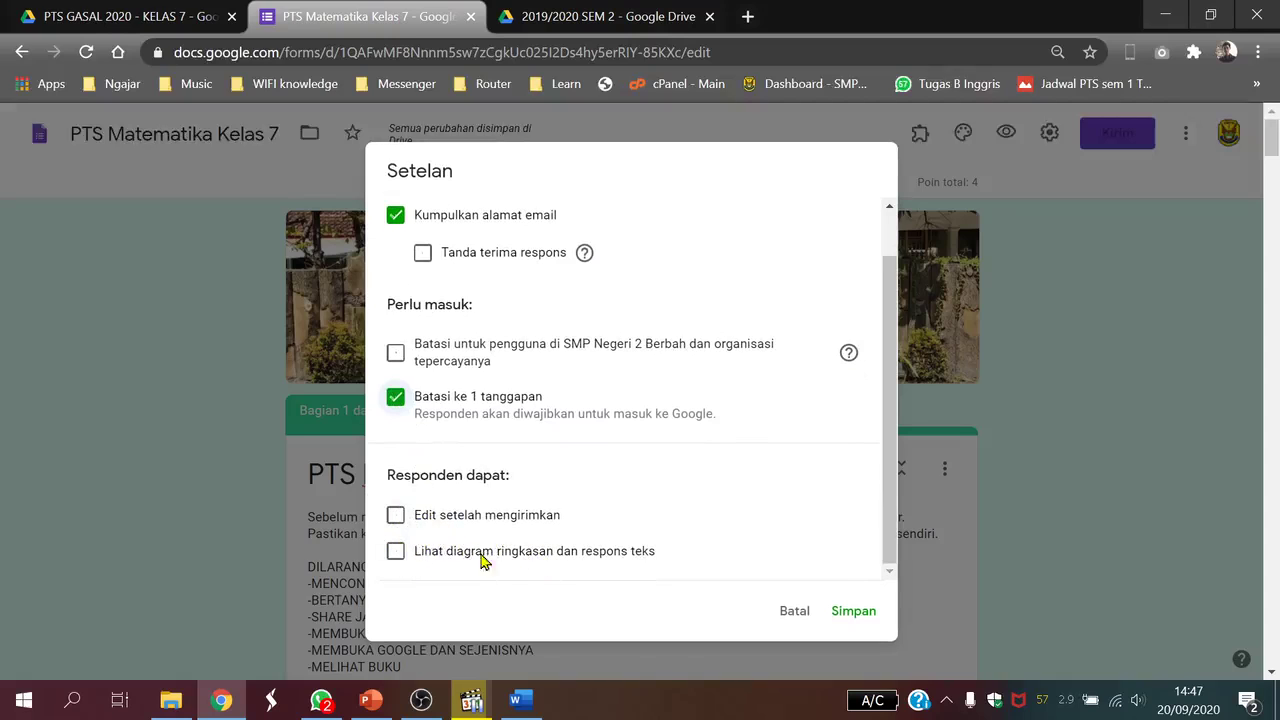
{"action": "scroll", "coordinate": [541, 480], "scroll_direction": "up", "scroll_amount": 1}
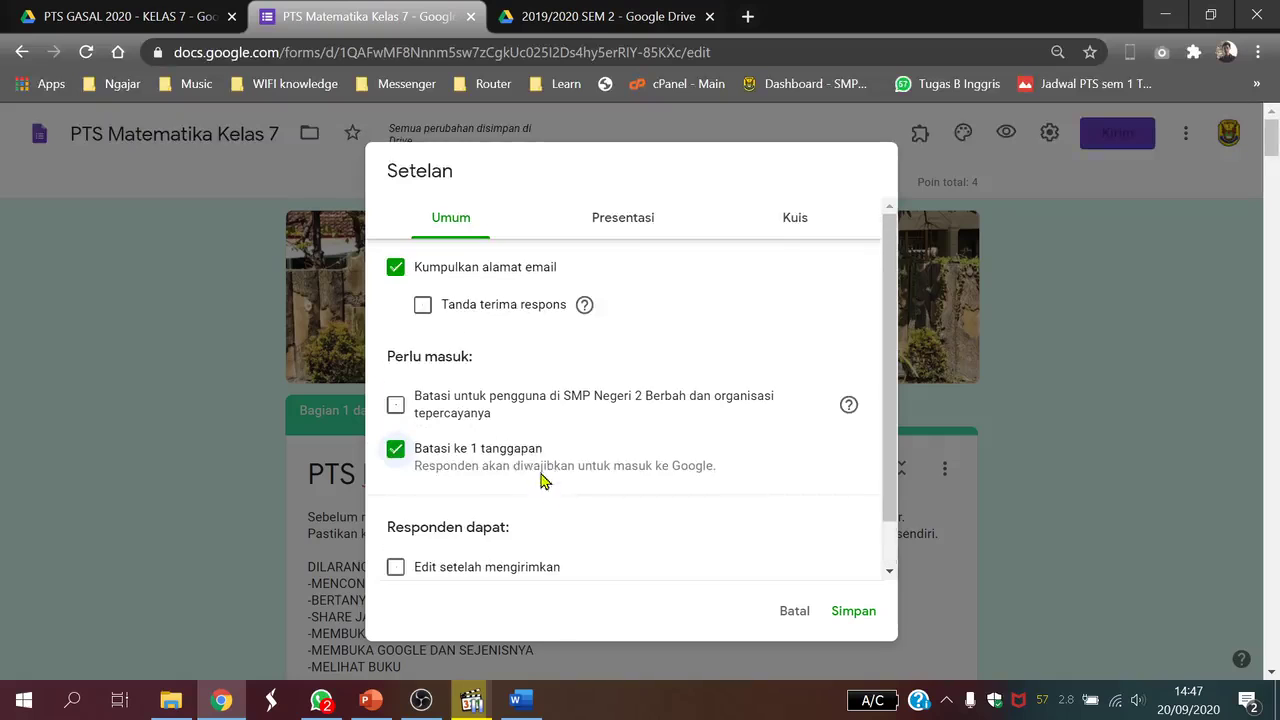
Review the presentation settings, including the shuffled question order and the confirmation message text.
{"action": "left_click", "coordinate": [642, 230]}
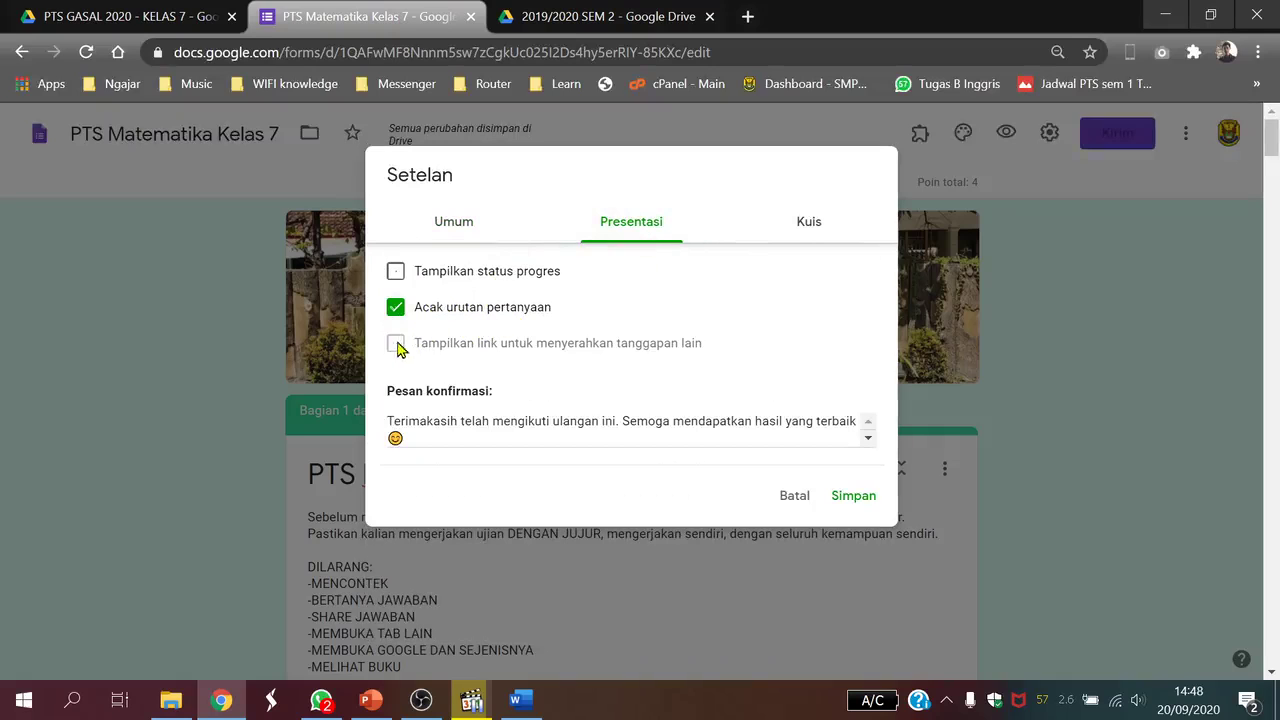
{"action": "left_click", "coordinate": [449, 423]}
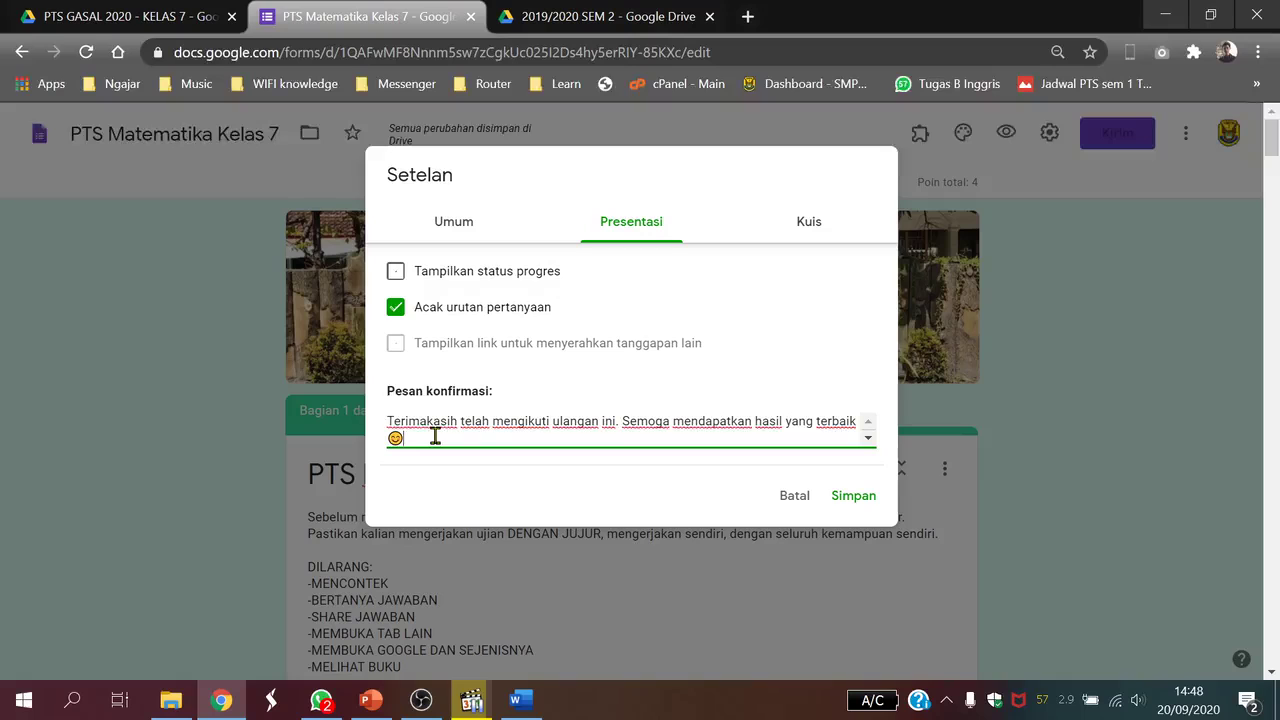
{"action": "left_click_drag", "start_coordinate": [391, 421], "coordinate": [430, 423]}
{"action": "left_click", "coordinate": [437, 430]}
{"action": "left_click_drag", "start_coordinate": [393, 421], "coordinate": [453, 432]}
{"action": "left_click", "coordinate": [459, 440]}
Review the quiz settings for locked mode, grade release and what respondents can see, and close the settings without saving.
{"action": "left_click", "coordinate": [810, 226]}
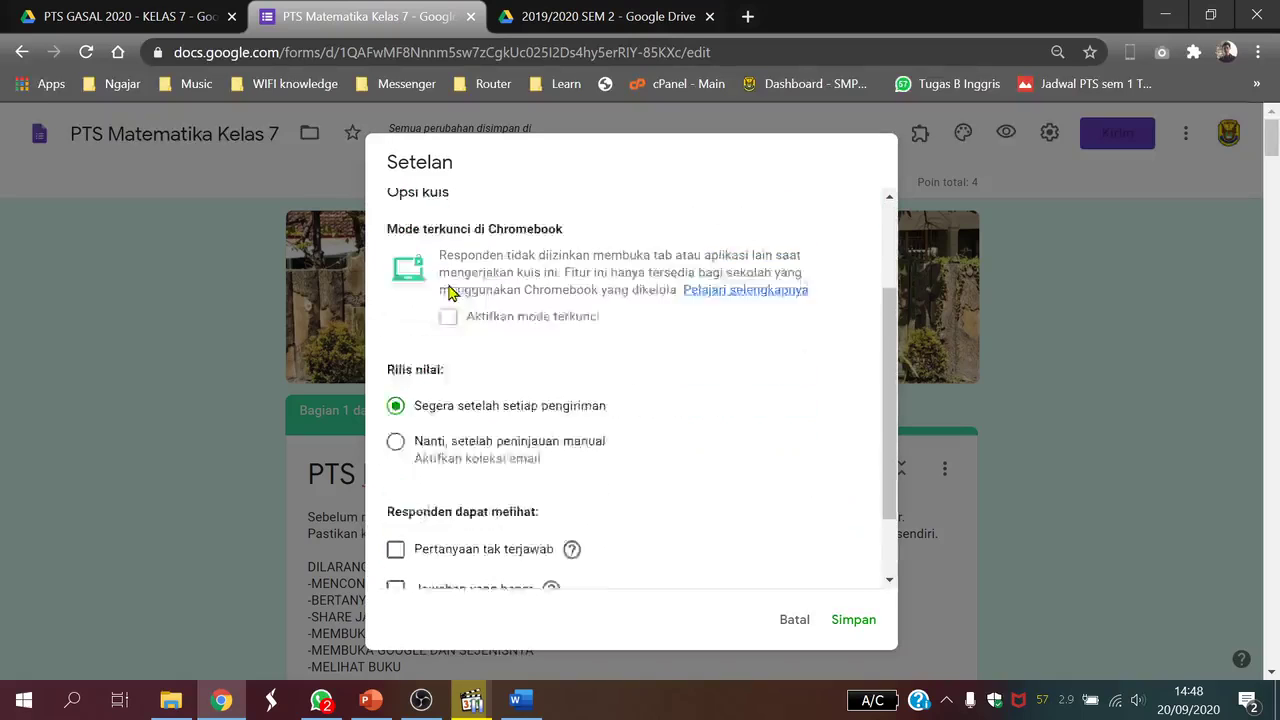
{"action": "scroll", "coordinate": [455, 360], "scroll_direction": "down", "scroll_amount": 2}
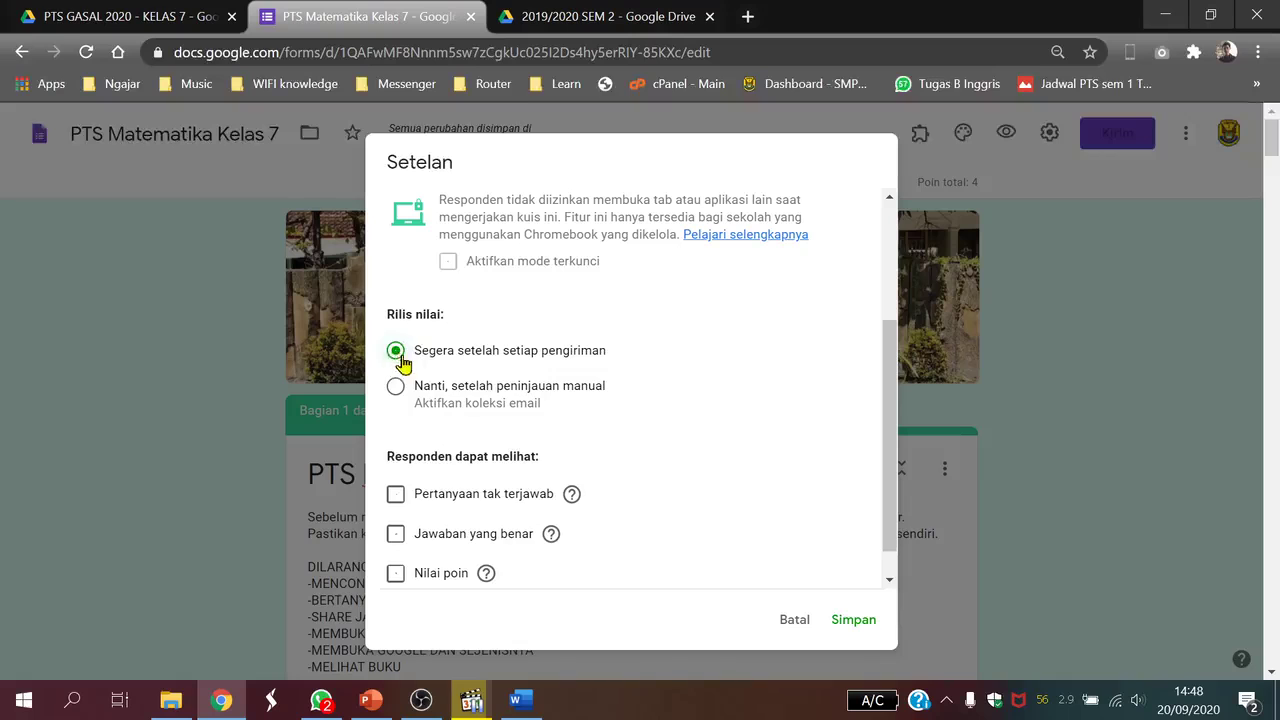
{"action": "scroll", "coordinate": [405, 360], "scroll_direction": "down", "scroll_amount": 1}
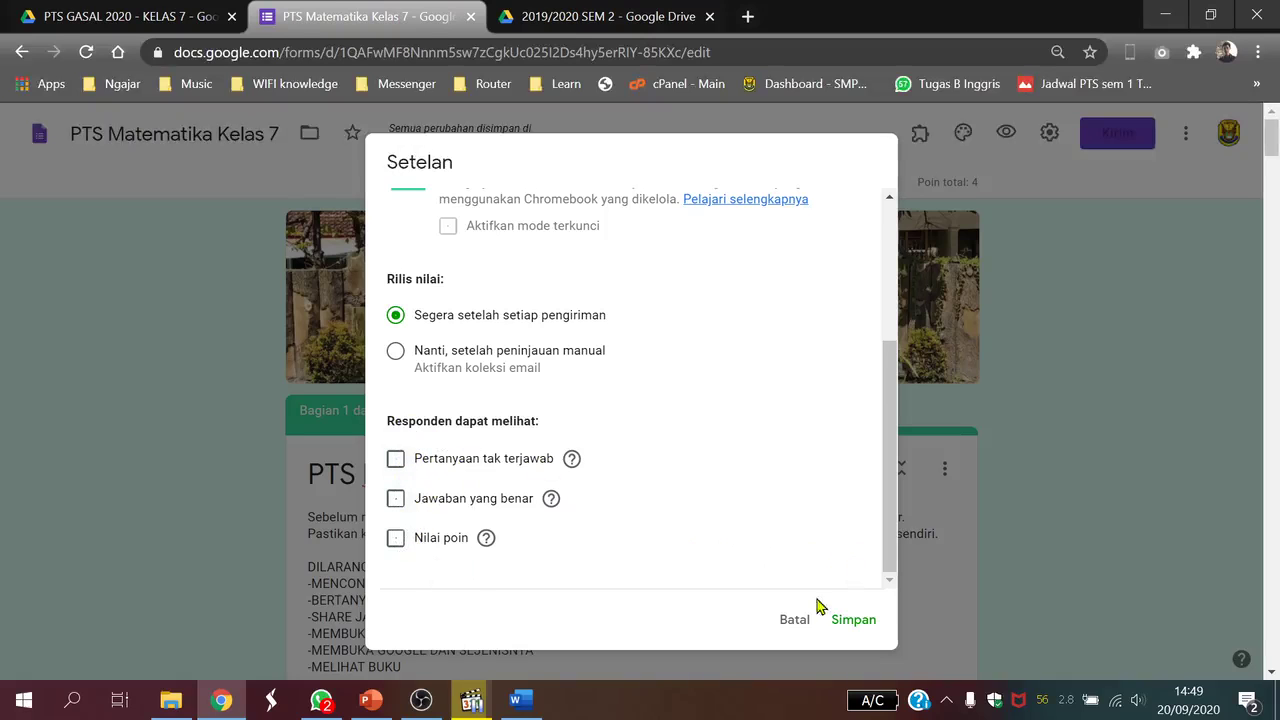
{"action": "scroll", "coordinate": [724, 454], "scroll_direction": "up", "scroll_amount": 3}
{"action": "scroll", "coordinate": [700, 460], "scroll_direction": "down", "scroll_amount": 3}
{"action": "scroll", "coordinate": [558, 366], "scroll_direction": "up", "scroll_amount": 3}
{"action": "scroll", "coordinate": [550, 366], "scroll_direction": "down", "scroll_amount": 3}
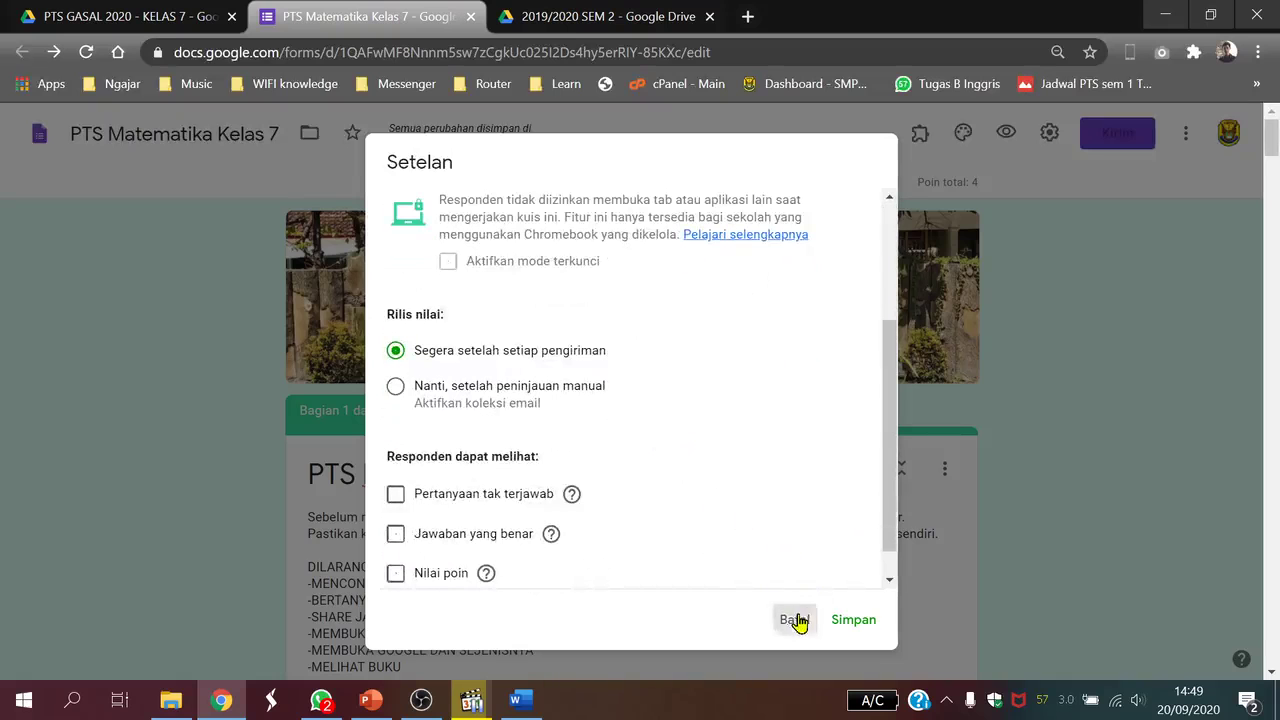
{"action": "left_click", "coordinate": [794, 619]}
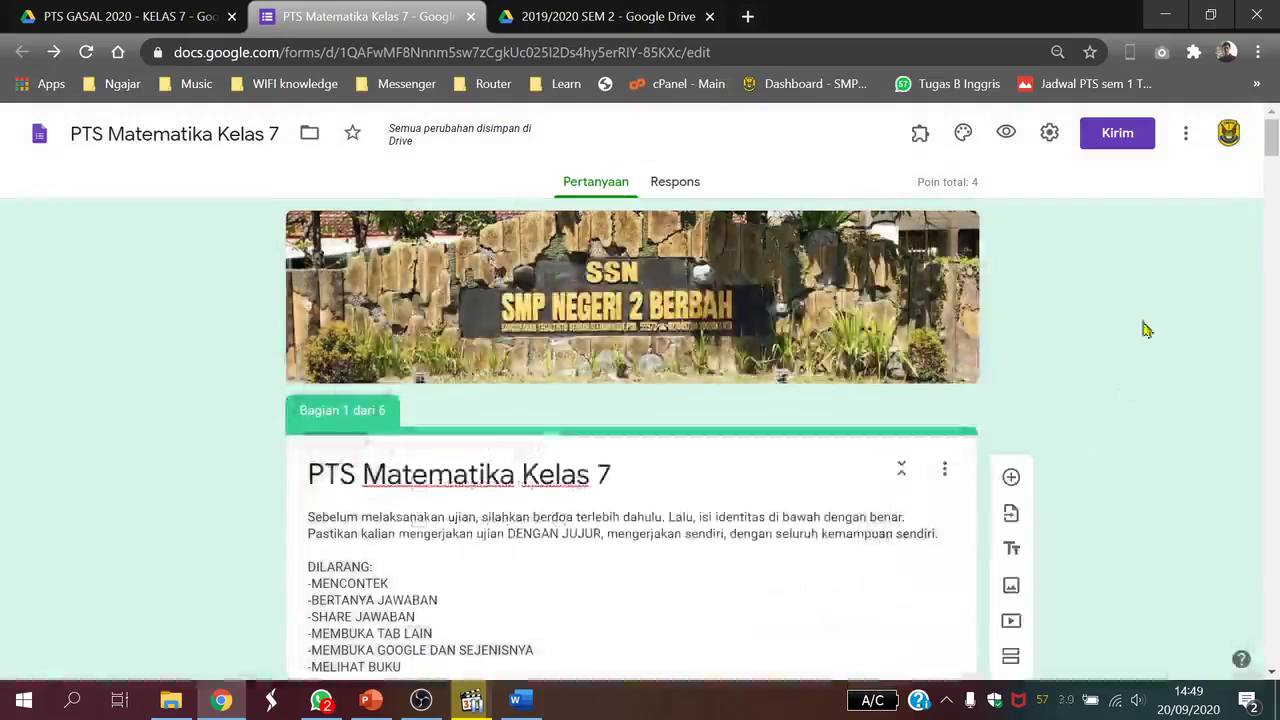
View the default form and question preferences and close them without saving.
{"action": "left_click", "coordinate": [1186, 134]}
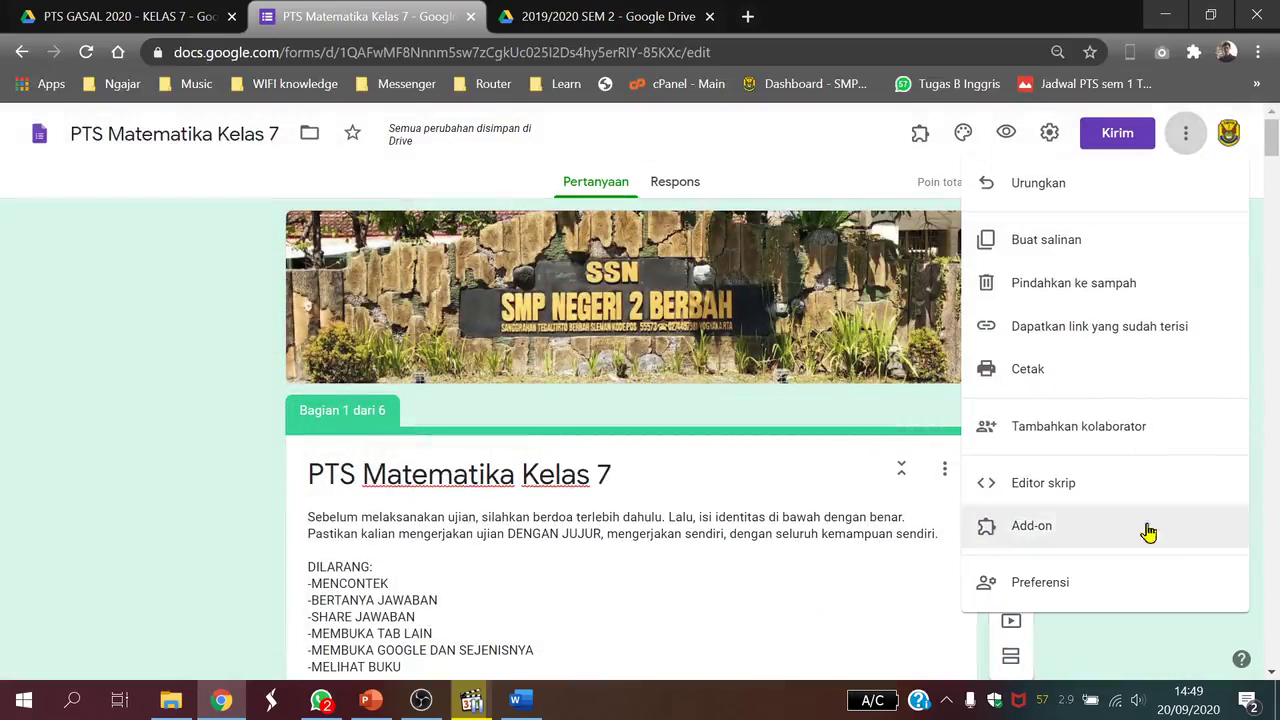
{"action": "left_click", "coordinate": [1122, 577]}
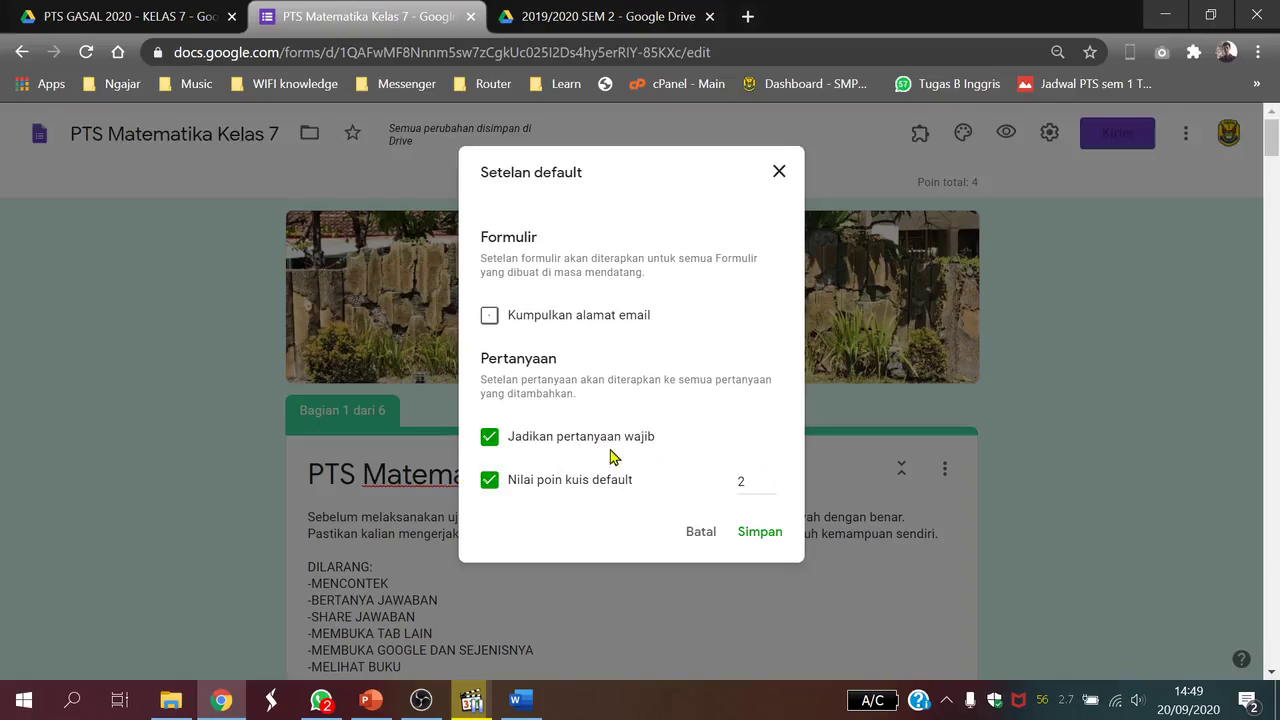
{"action": "left_click", "coordinate": [697, 531]}
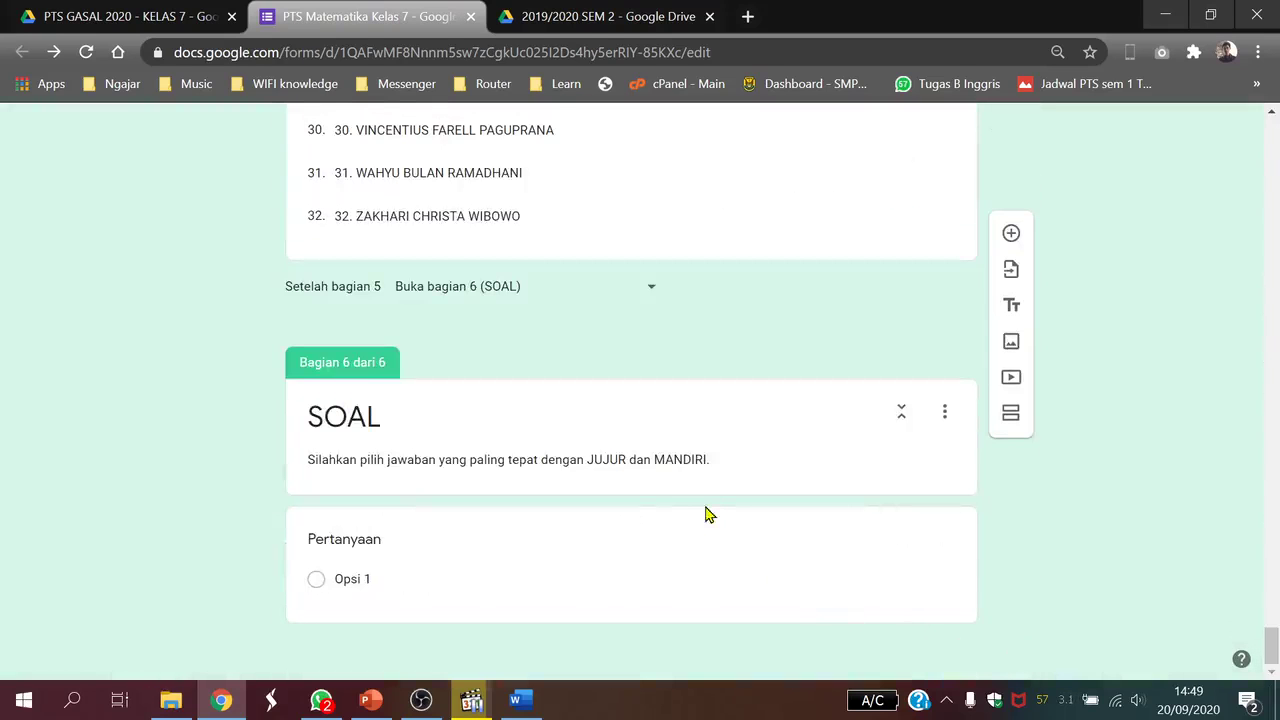
Make the blank multiple-choice question in the SOAL section required.
{"action": "left_click", "coordinate": [741, 543]}
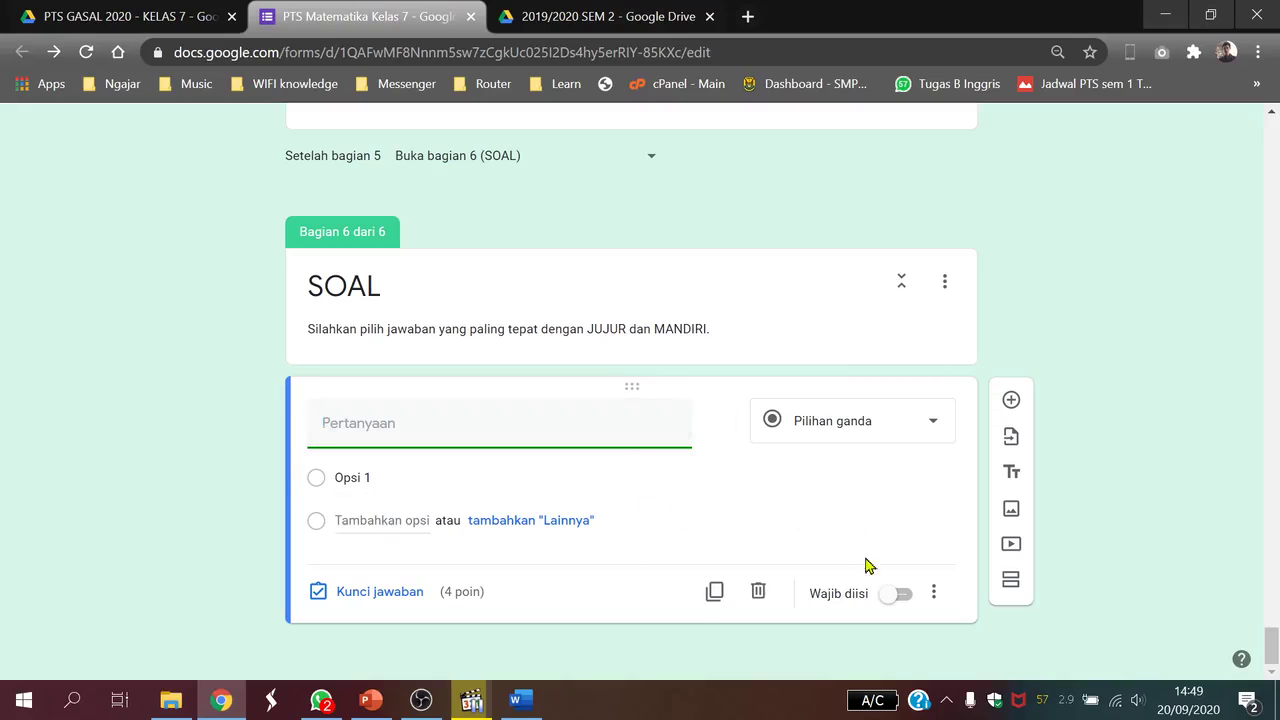
{"action": "left_click", "coordinate": [901, 598]}
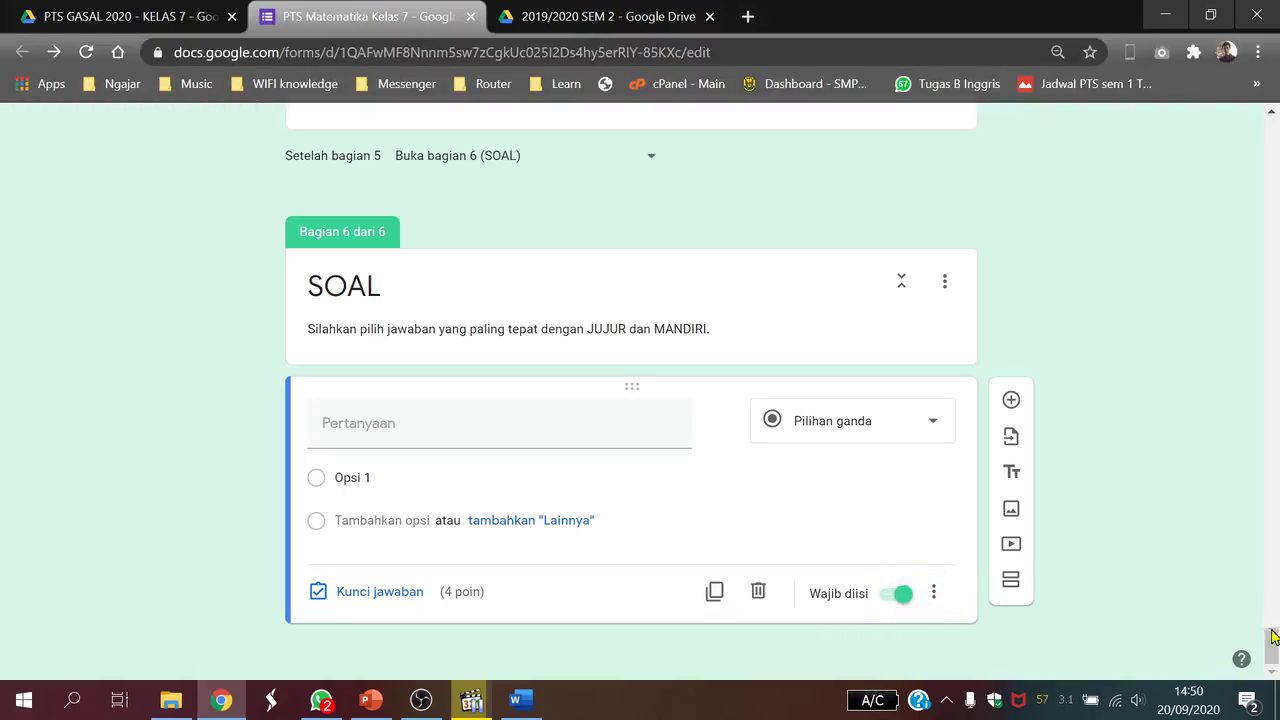
Save the default preferences so new questions are required and worth 2 quiz points.
{"action": "scroll", "coordinate": [1270, 640], "scroll_direction": "up", "scroll_amount": 1}
{"action": "key", "text": "F5"}
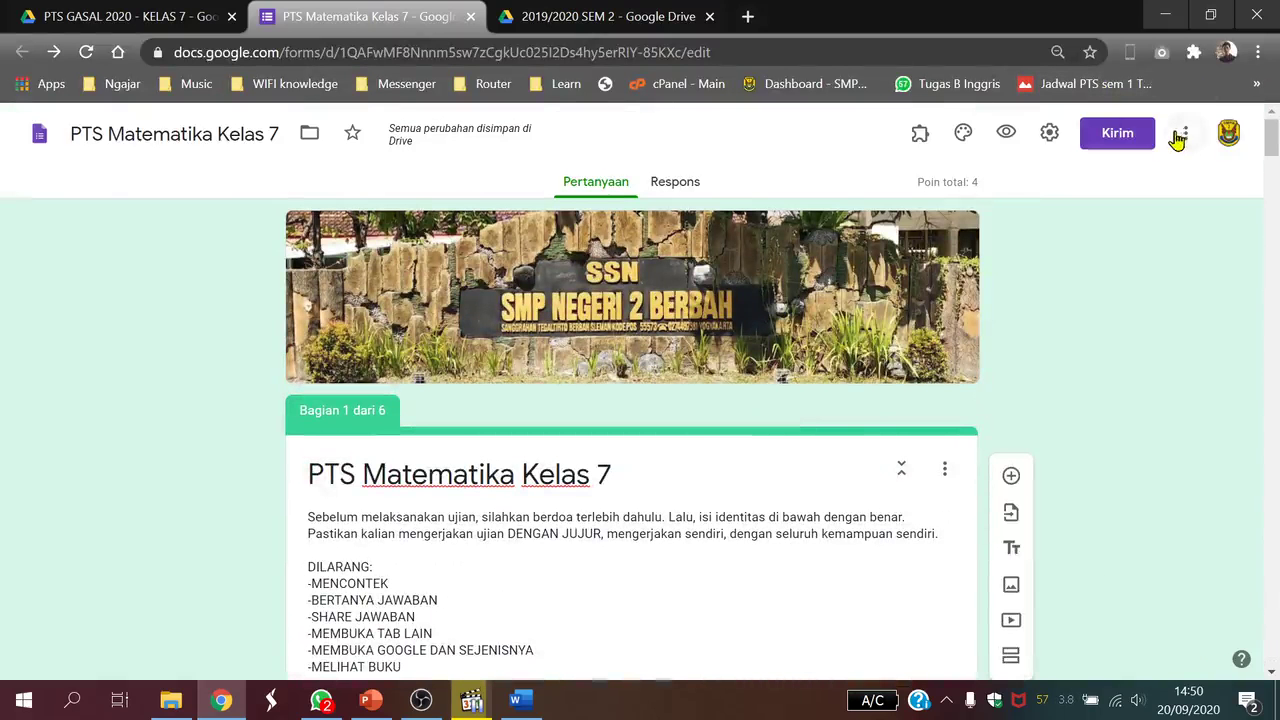
{"action": "left_click", "coordinate": [1187, 136]}
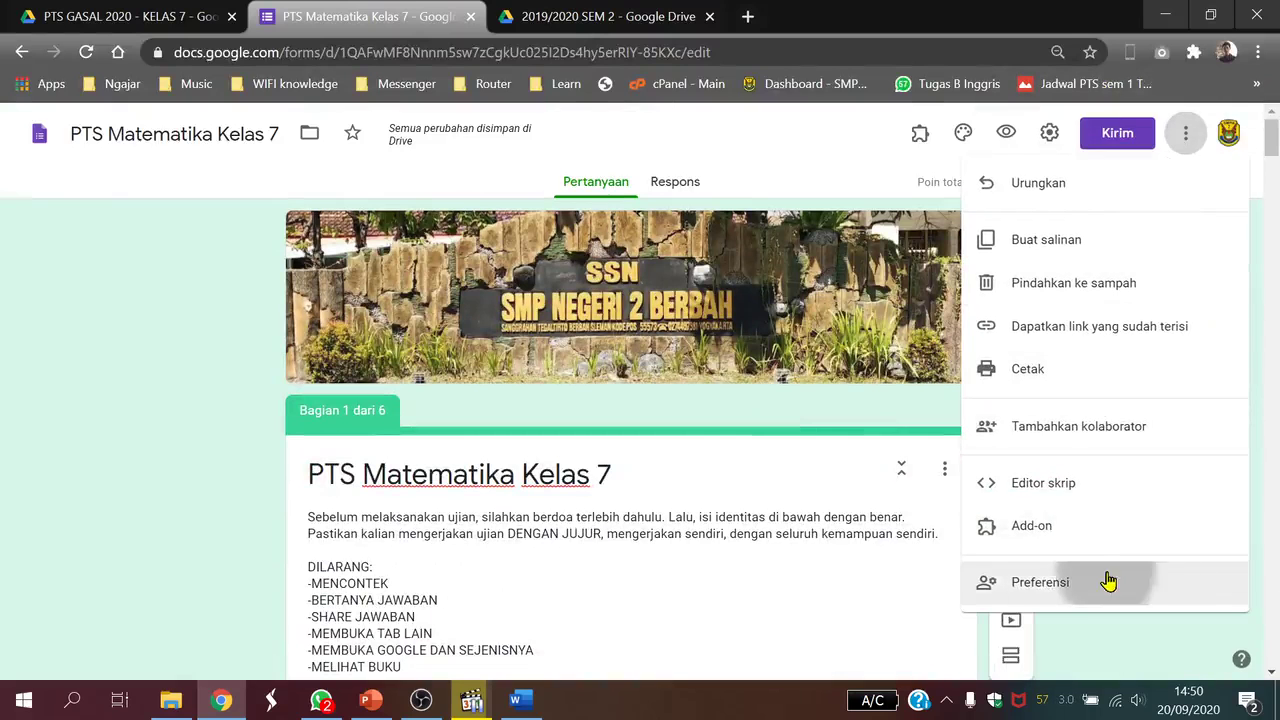
{"action": "left_click", "coordinate": [1110, 582]}
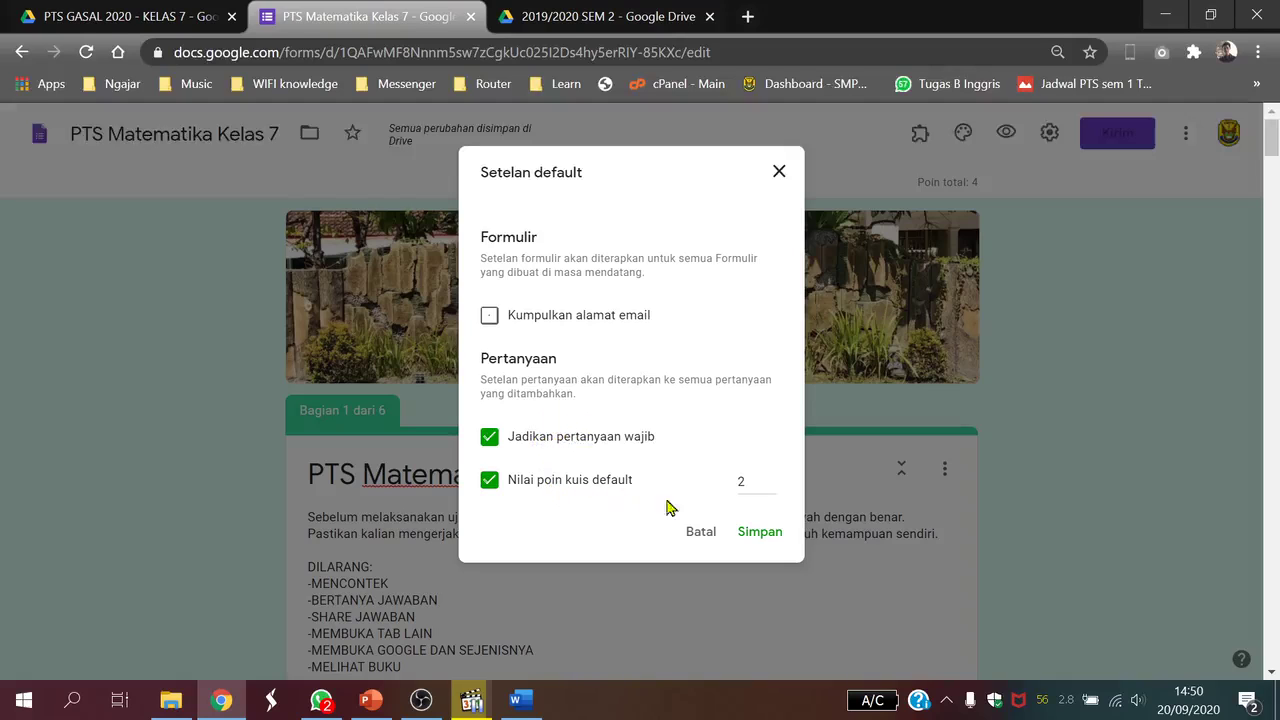
{"action": "double_click", "coordinate": [754, 482]}
{"action": "left_click", "coordinate": [747, 531]}
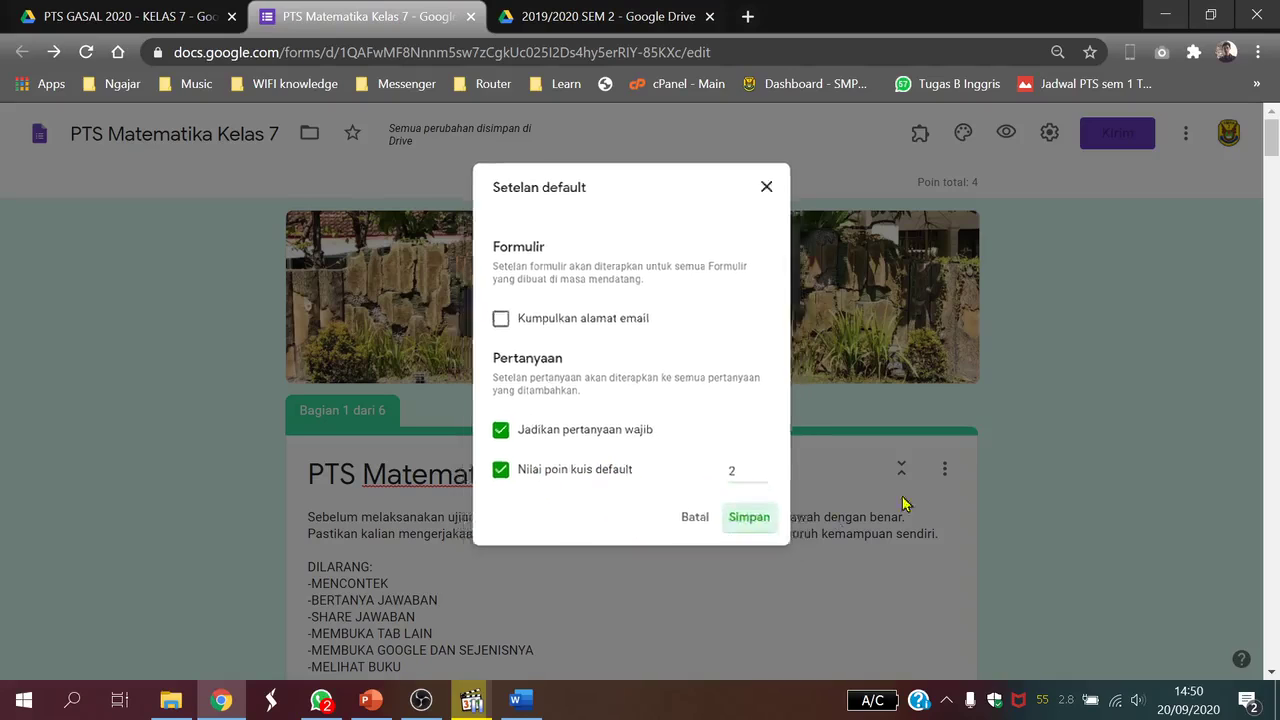
Delete the blank question from the SOAL section and select that section's header.
{"action": "left_click_drag", "start_coordinate": [1270, 135], "coordinate": [1270, 650]}
{"action": "left_click", "coordinate": [758, 593]}
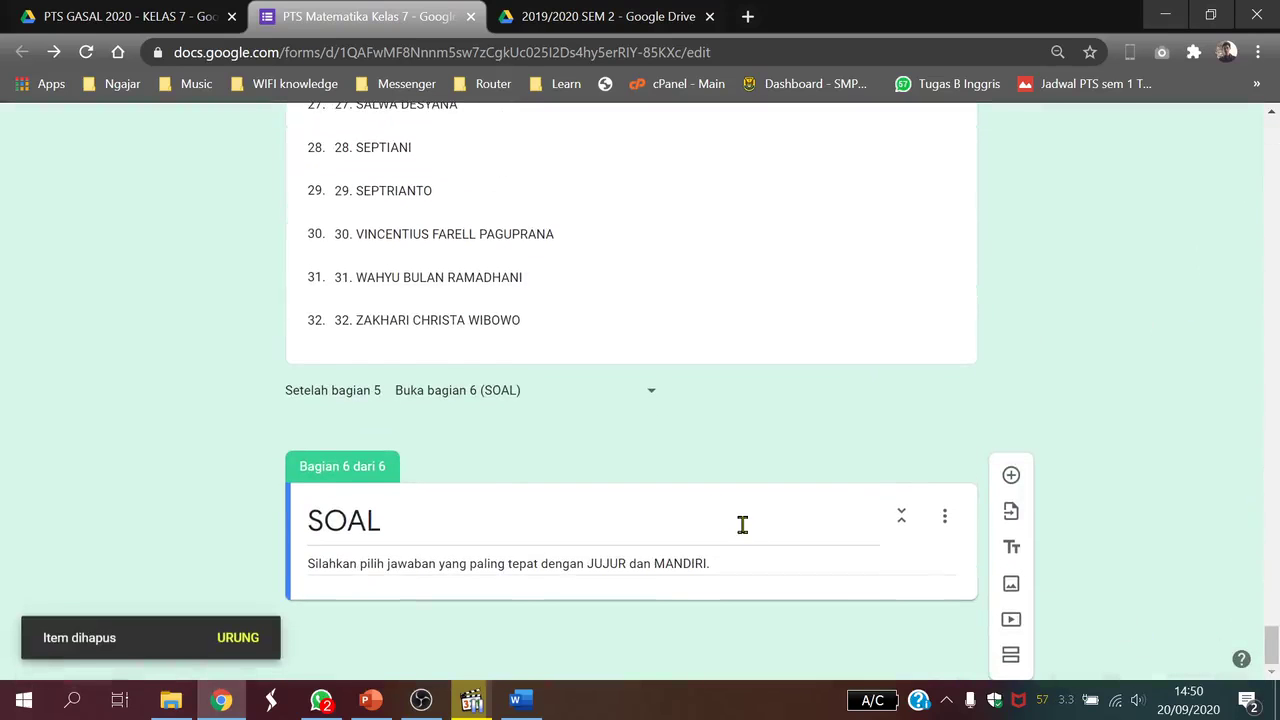
{"action": "left_click", "coordinate": [742, 524]}
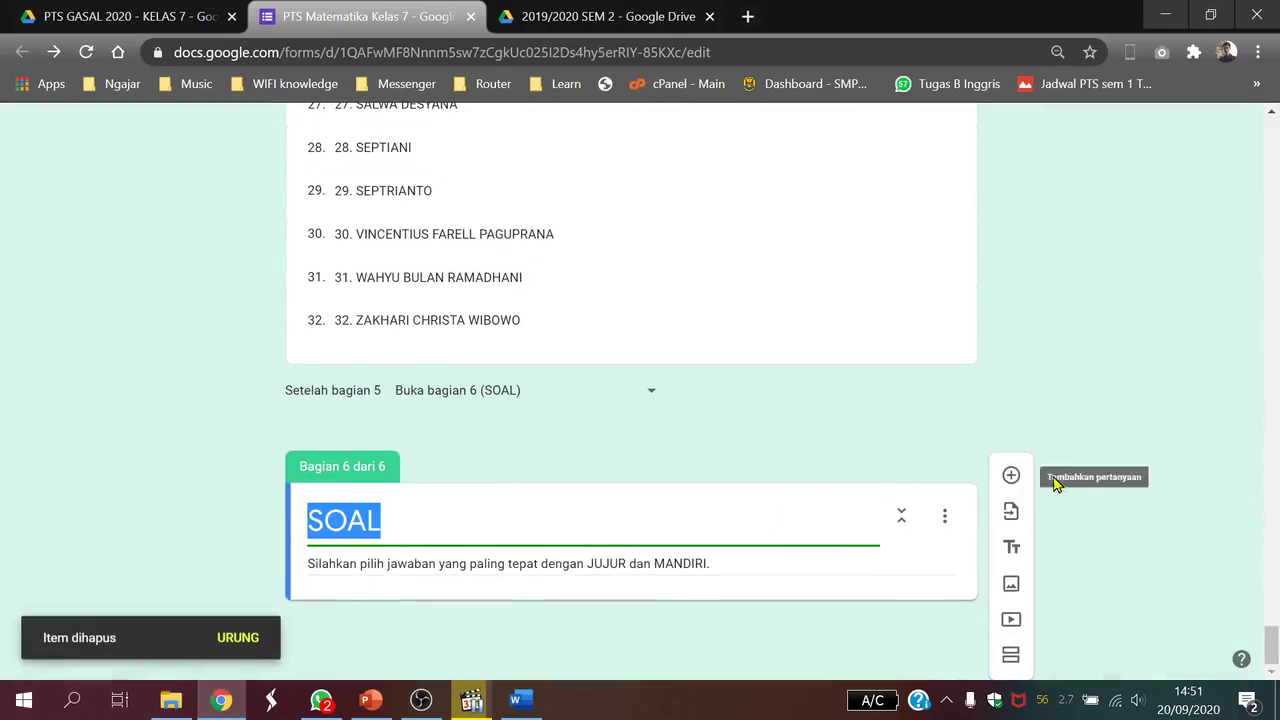
Add a new multiple-choice question to the SOAL section.
{"action": "left_click", "coordinate": [1014, 477]}
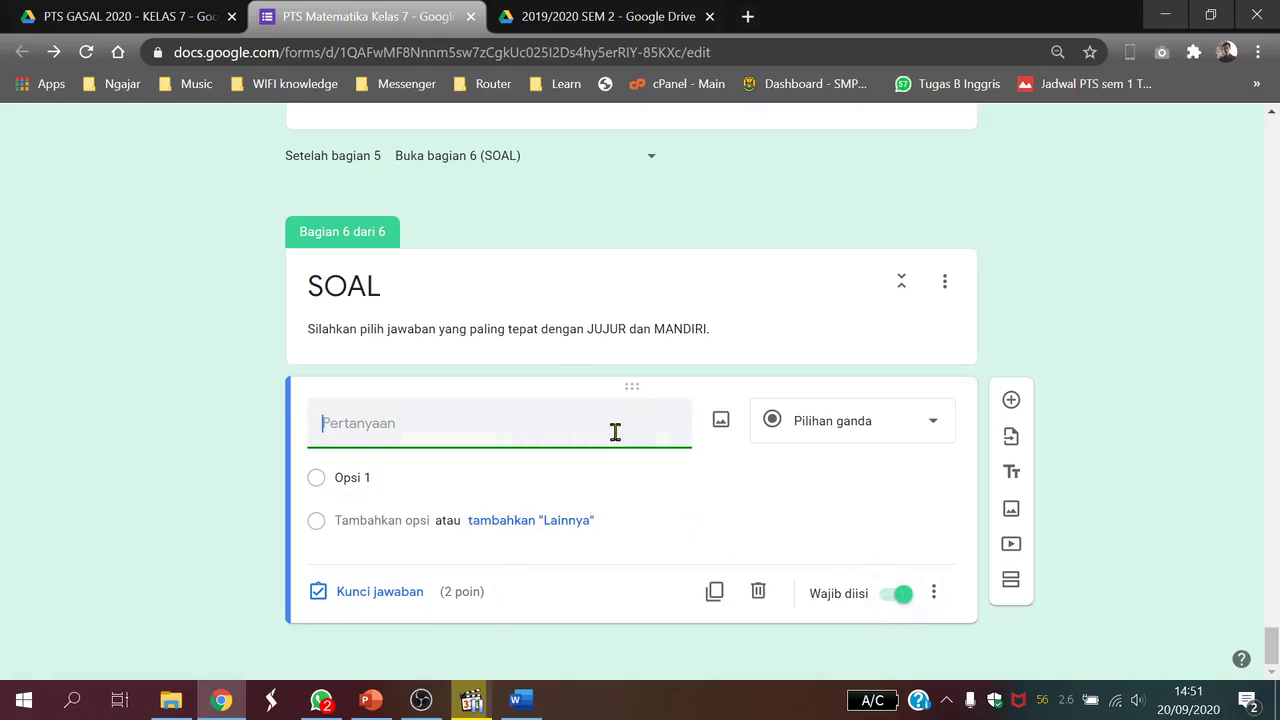
{"action": "left_click", "coordinate": [222, 318]}
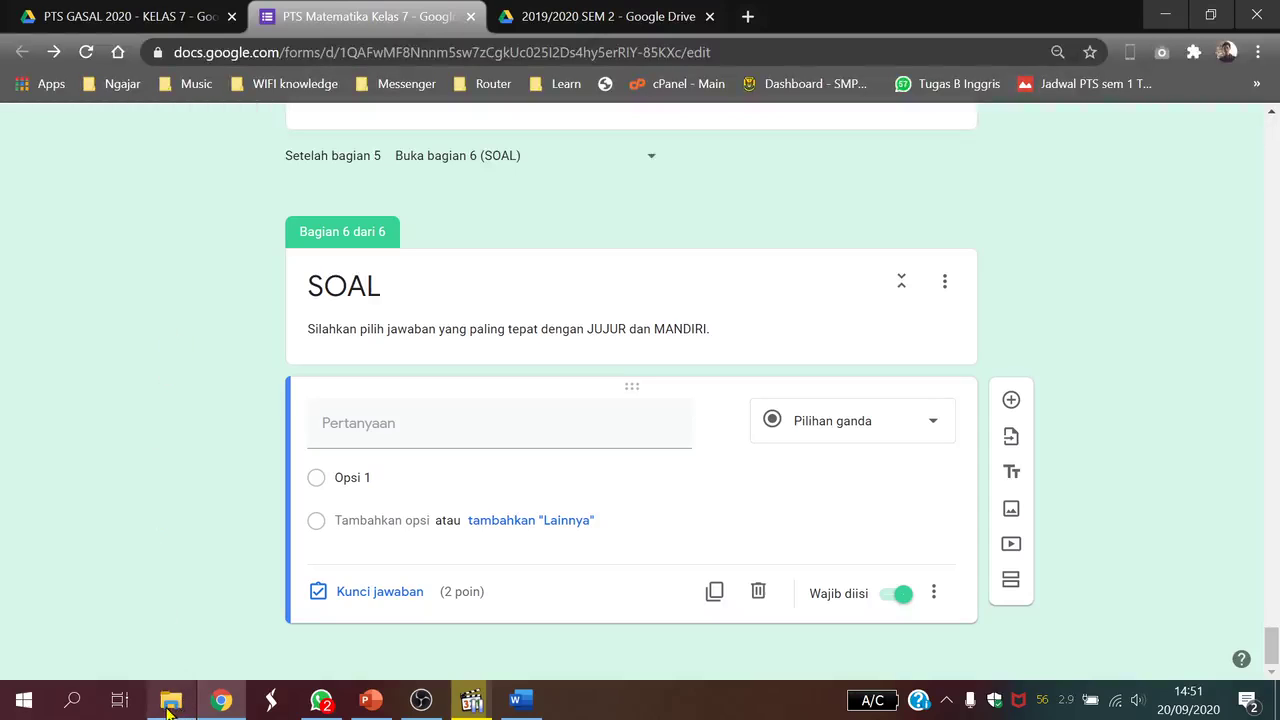
Switch to the MTK 7 folder in File Explorer, view the question image 23.PNG enlarged and close it.
{"action": "mouse_move", "coordinate": [170, 708]}
{"action": "left_click", "coordinate": [172, 640]}
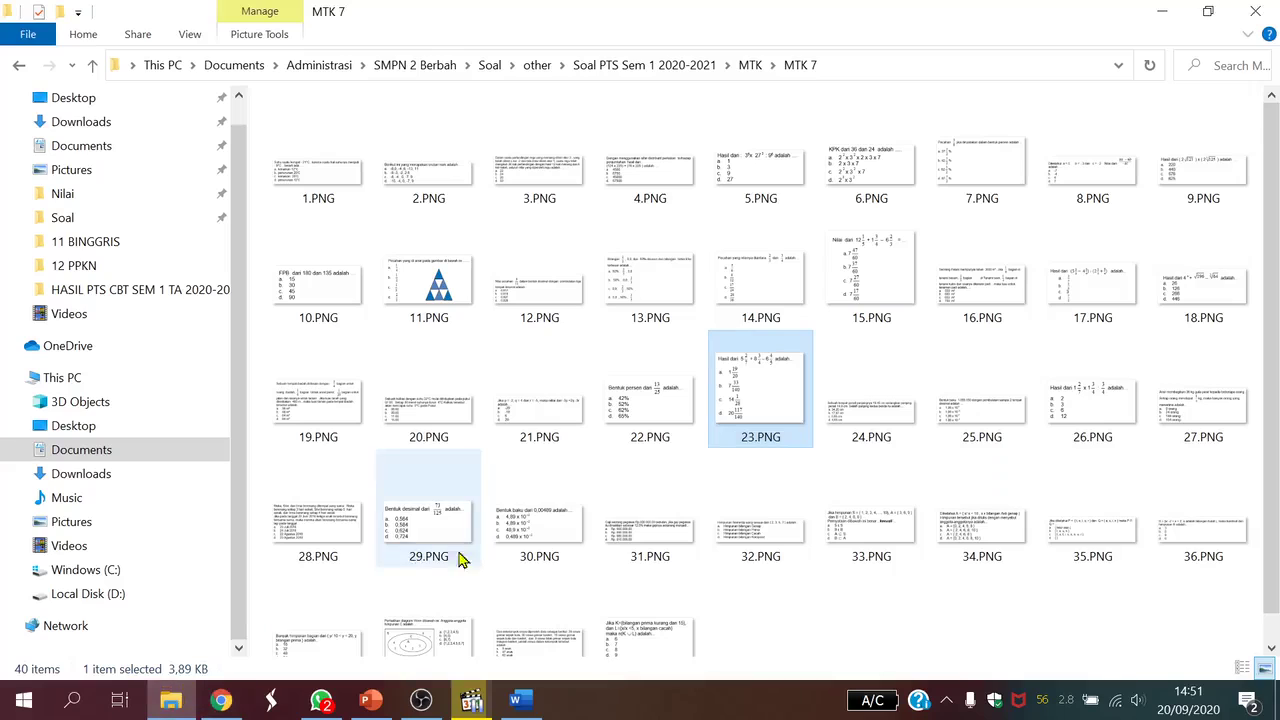
{"action": "left_click", "coordinate": [788, 610]}
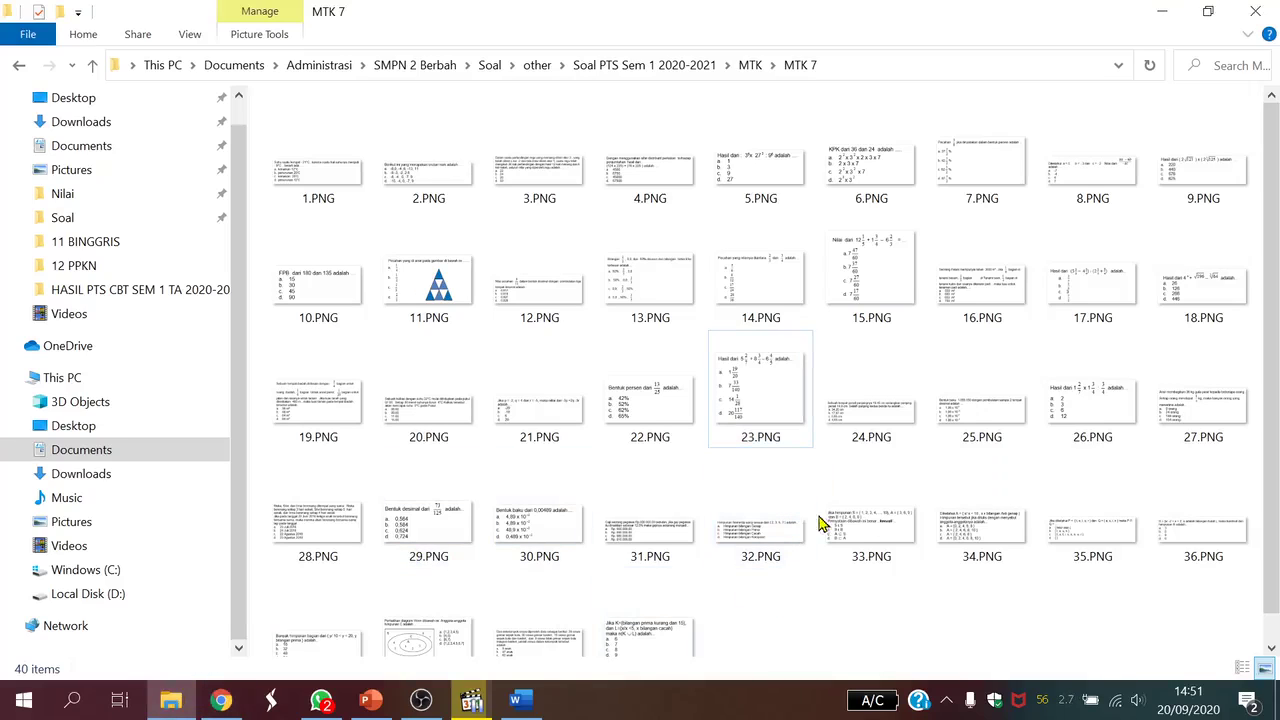
{"action": "left_click", "coordinate": [805, 420]}
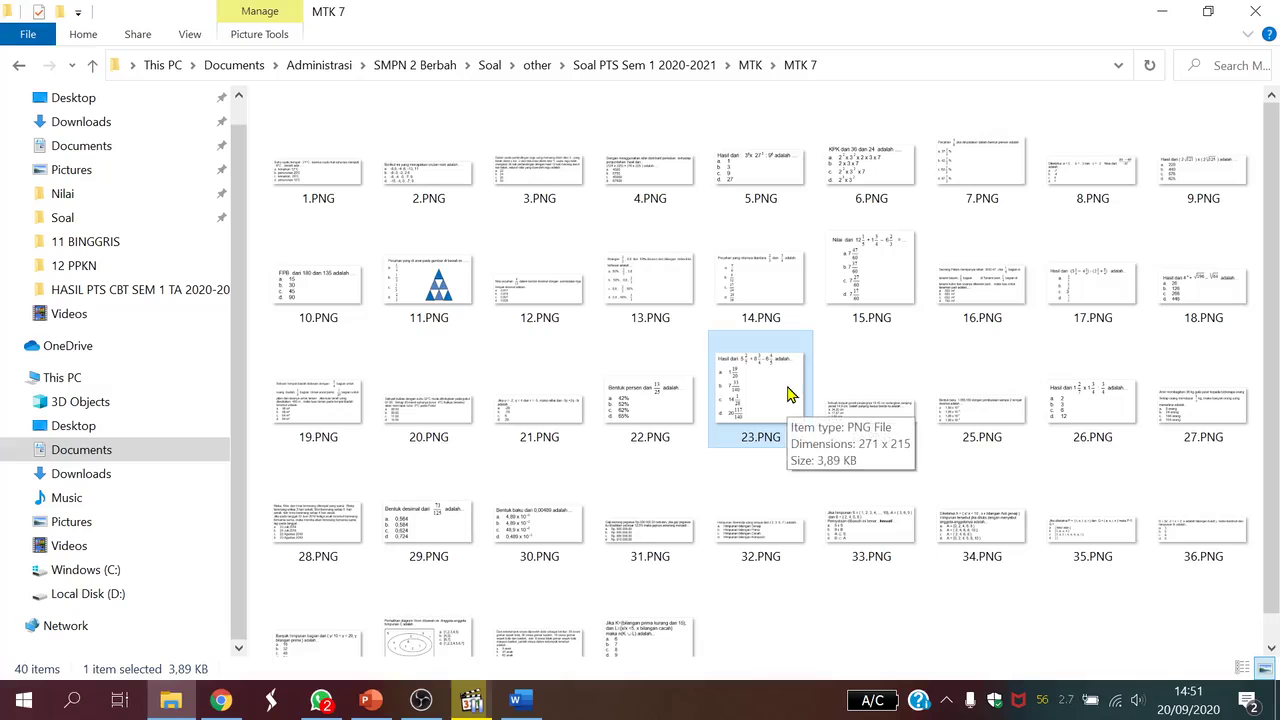
{"action": "double_click", "coordinate": [787, 394]}
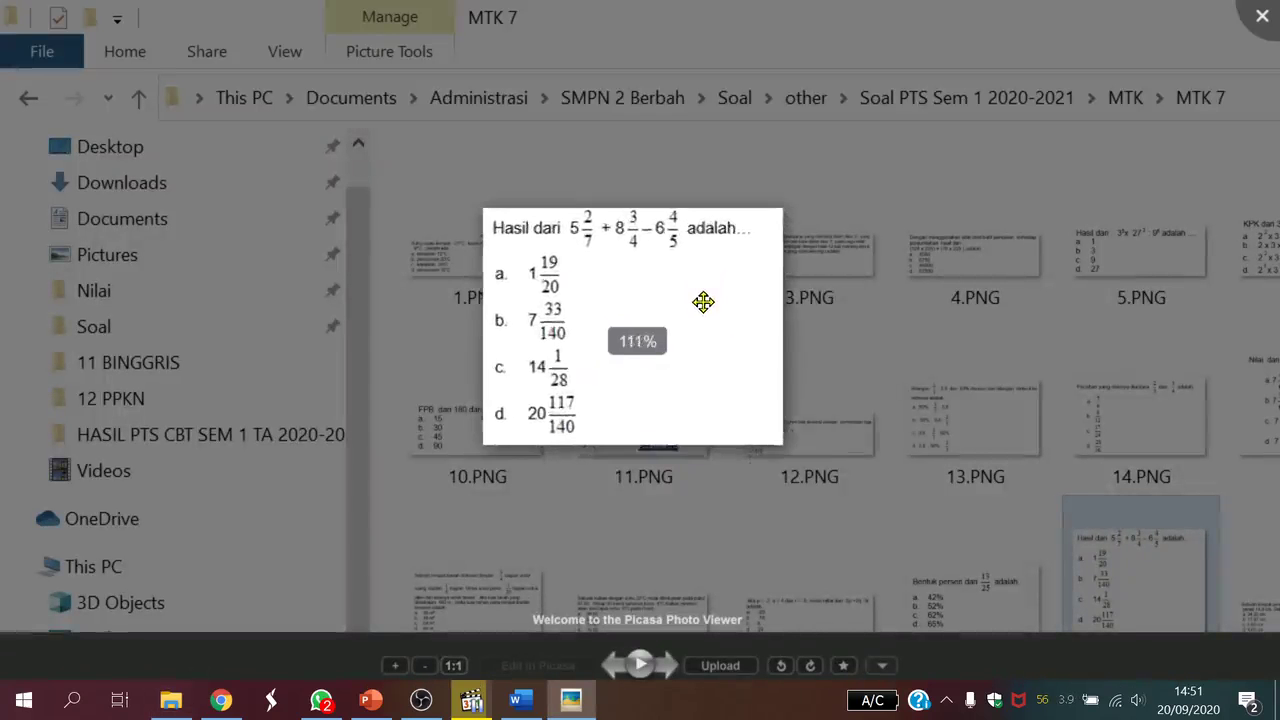
{"action": "scroll", "coordinate": [703, 302], "scroll_direction": "up", "scroll_amount": 4}
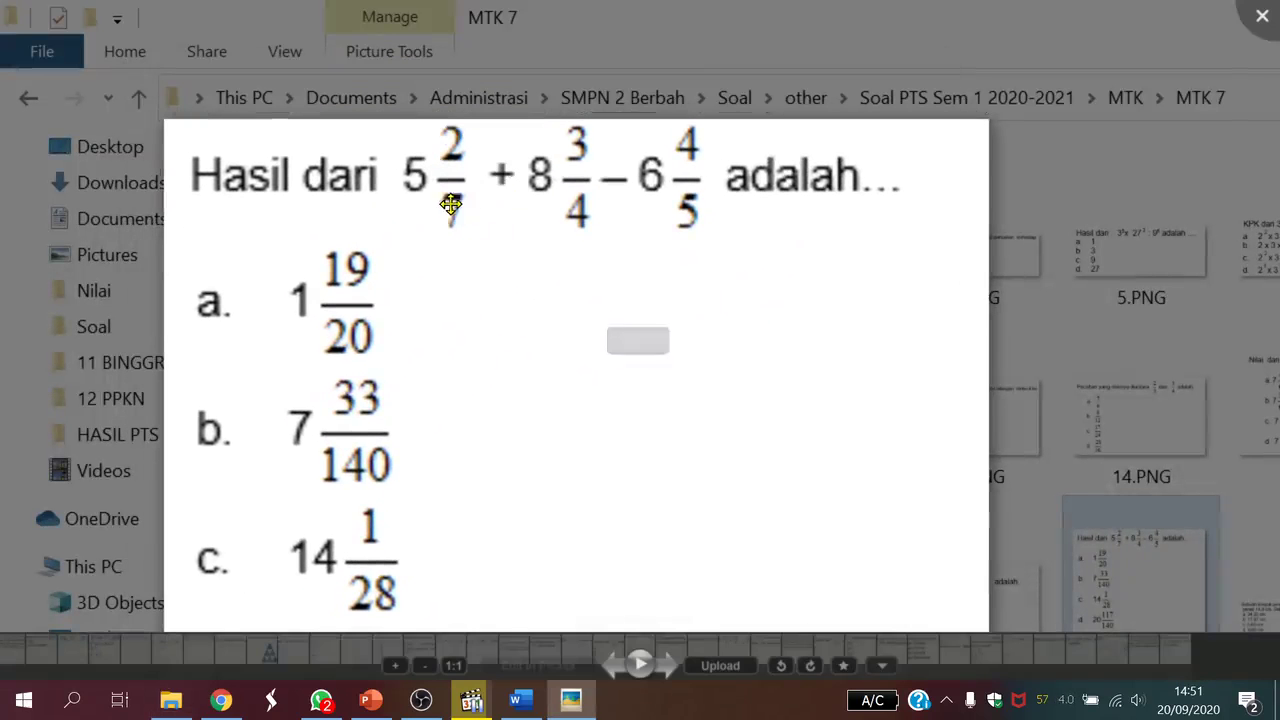
{"action": "left_click_drag", "start_coordinate": [684, 327], "coordinate": [729, 266]}
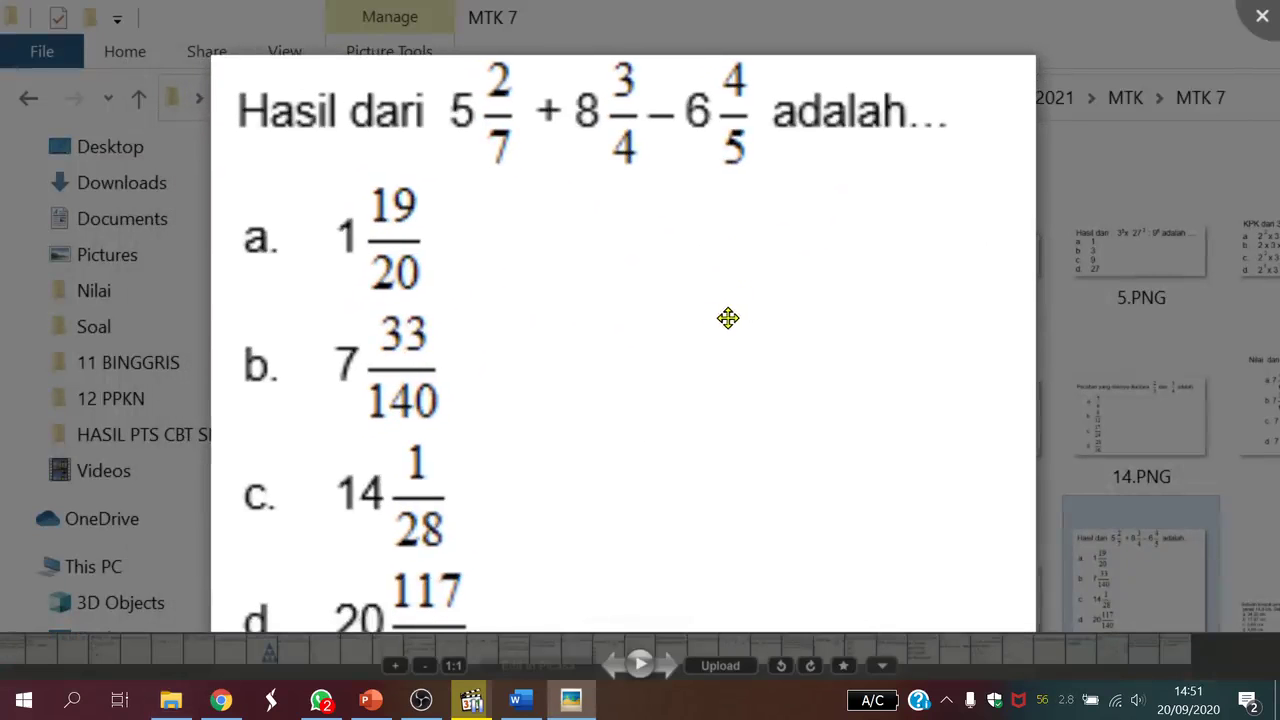
{"action": "left_click_drag", "start_coordinate": [740, 326], "coordinate": [791, 300]}
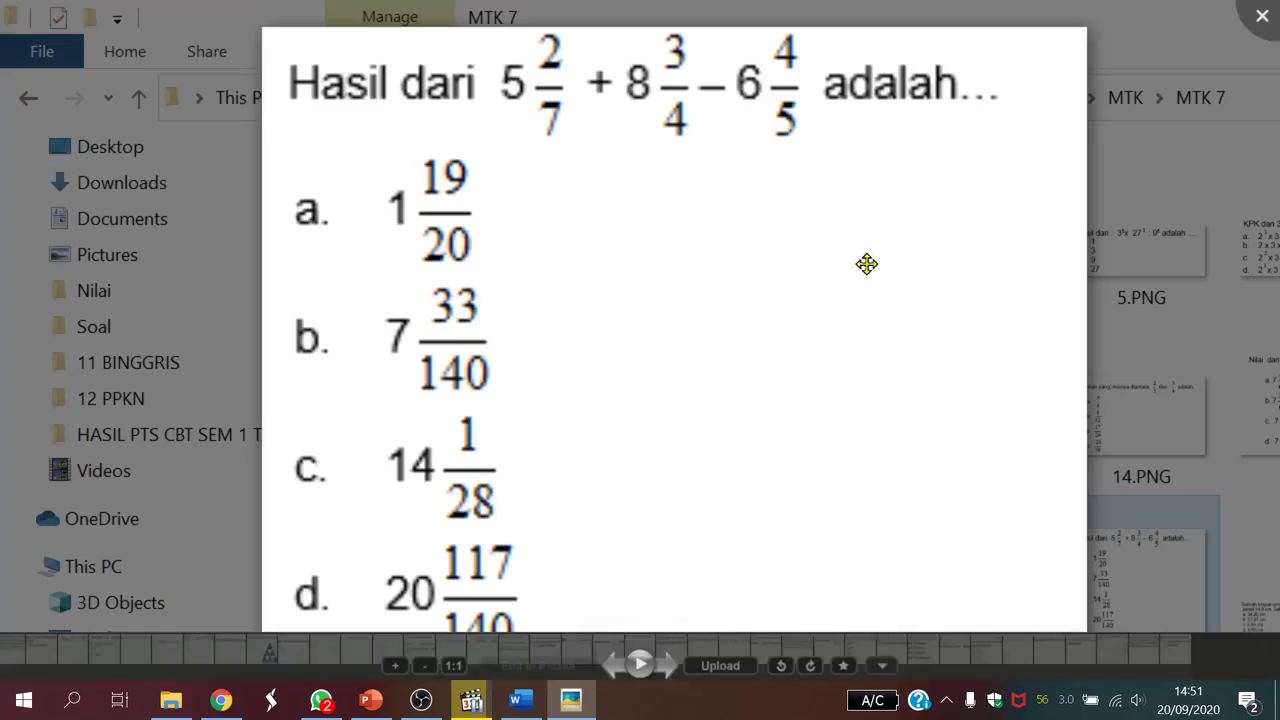
{"action": "scroll", "coordinate": [866, 277], "scroll_direction": "down", "scroll_amount": 5}
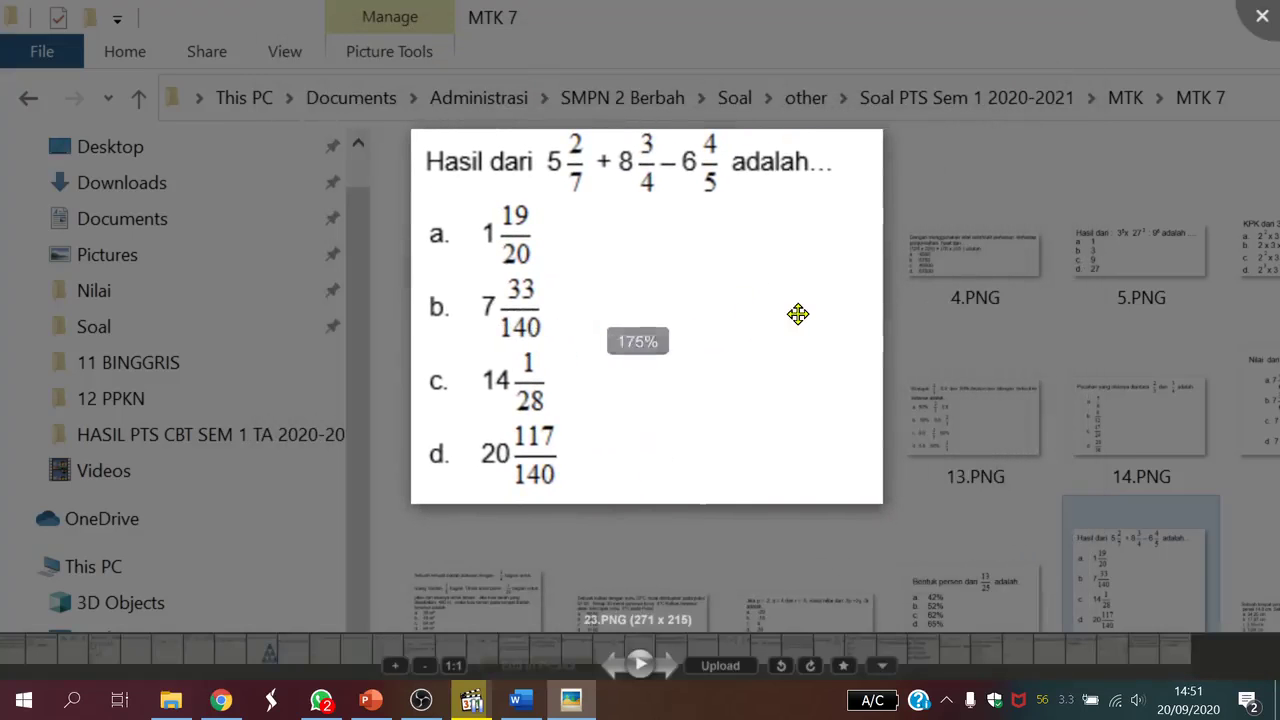
{"action": "left_click", "coordinate": [958, 320]}
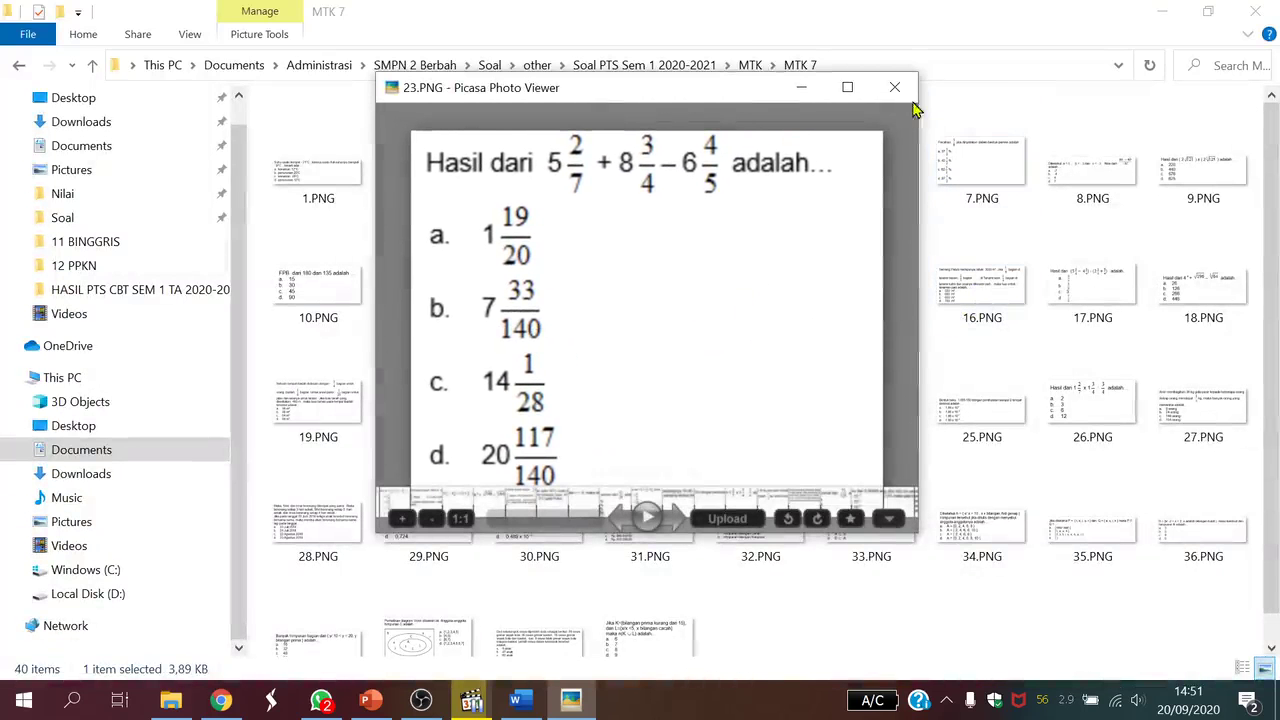
{"action": "left_click", "coordinate": [897, 90]}
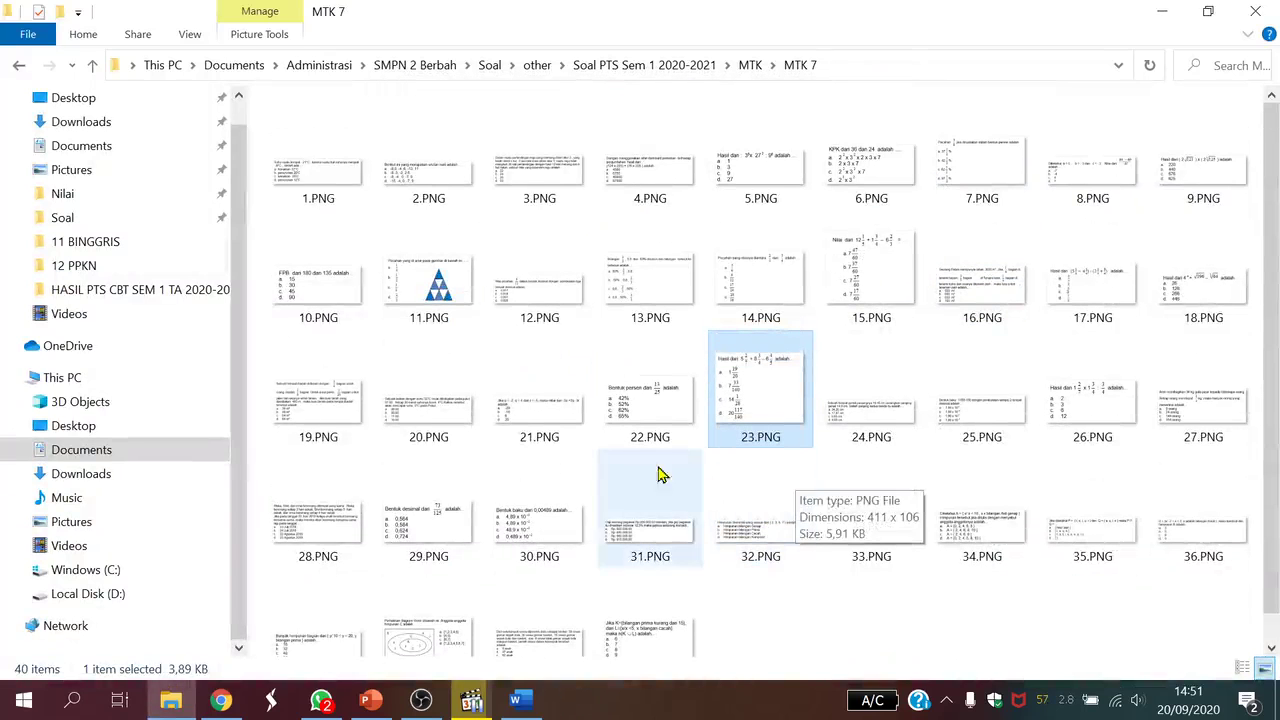
Look over the numbered question images from 1.PNG to 40.PNG in the MTK 7 folder.
{"action": "left_click", "coordinate": [323, 205]}
{"action": "scroll", "coordinate": [690, 500], "scroll_direction": "down", "scroll_amount": 1}
{"action": "left_click", "coordinate": [672, 603]}
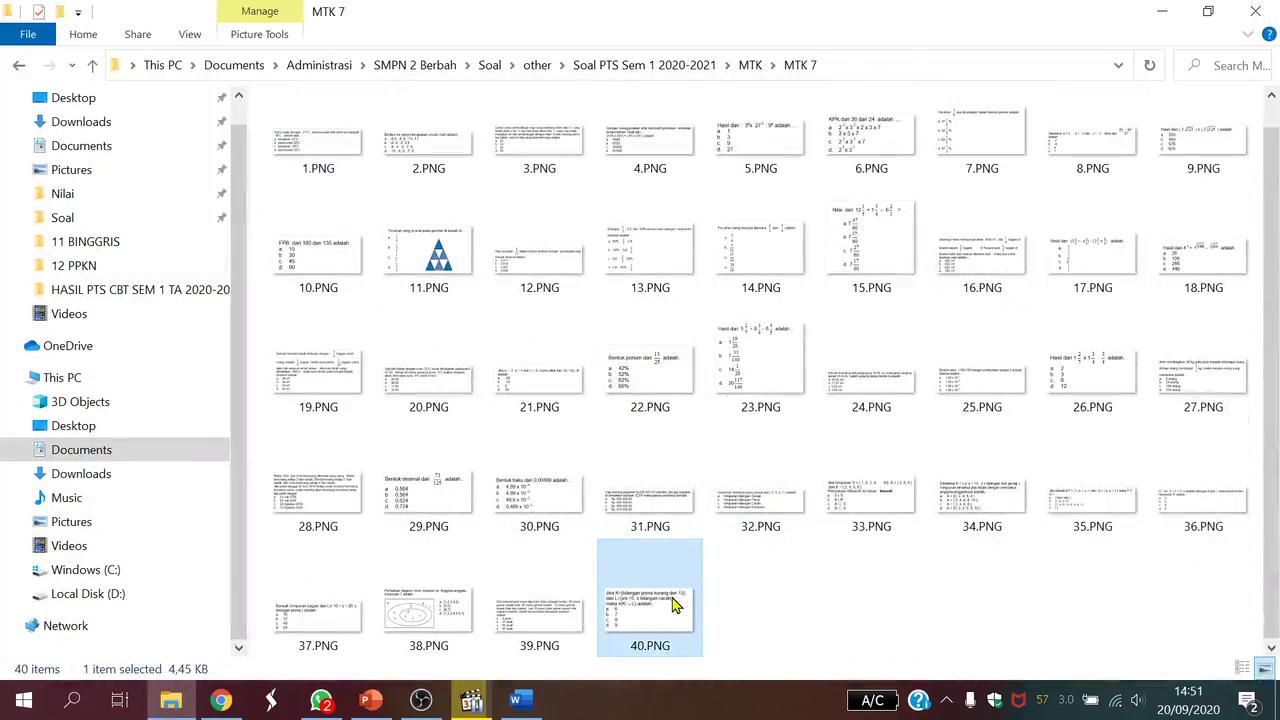
{"action": "left_click", "coordinate": [322, 178]}
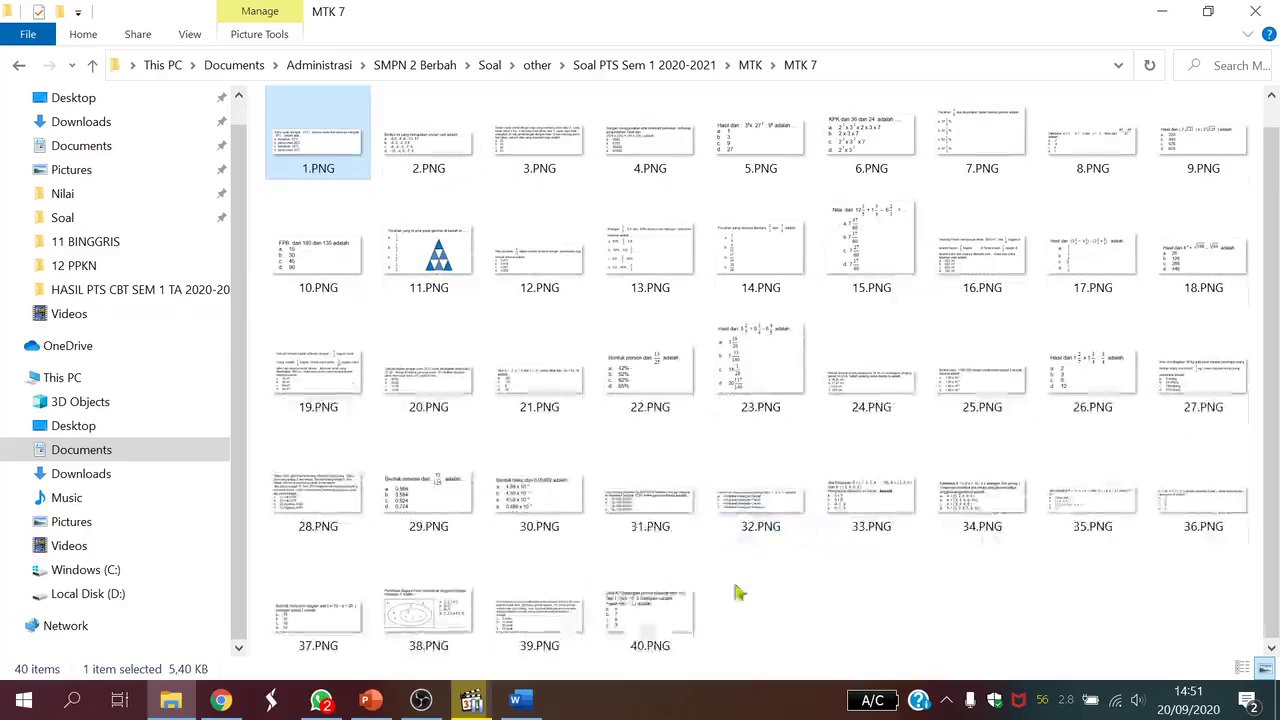
{"action": "left_click", "coordinate": [671, 612]}
{"action": "left_click", "coordinate": [762, 616]}
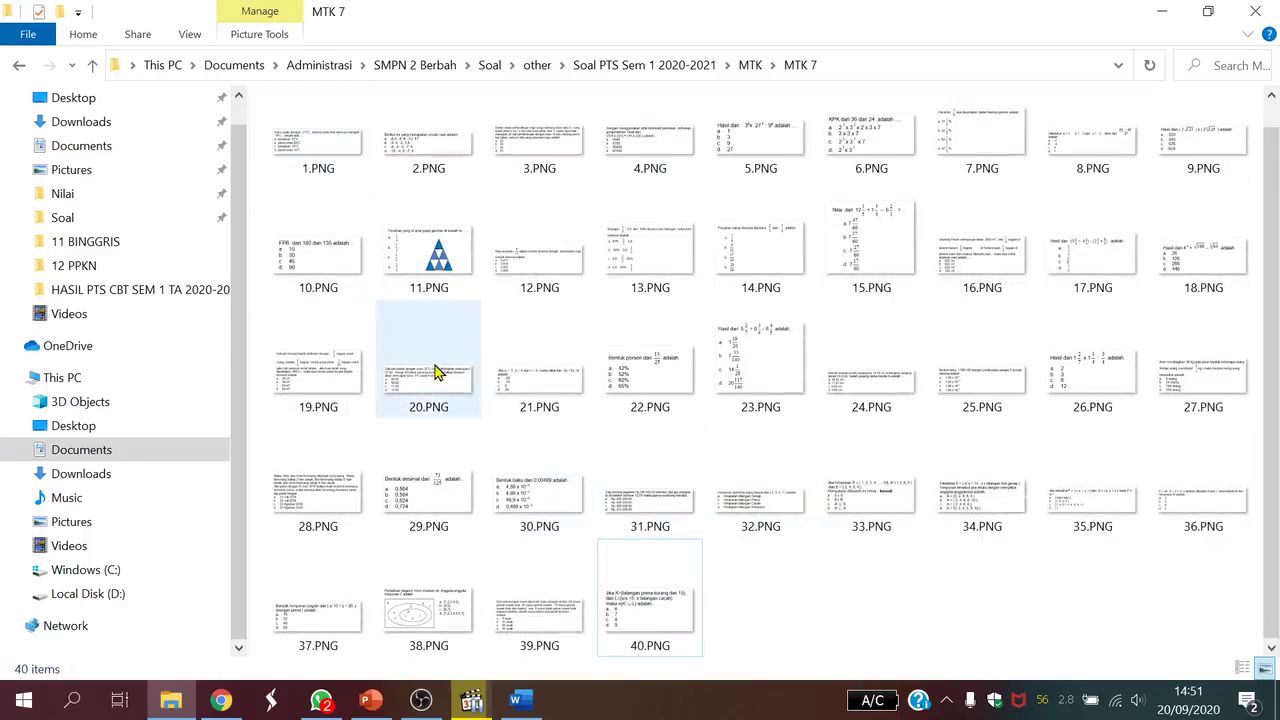
{"action": "scroll", "coordinate": [563, 327], "scroll_direction": "up", "scroll_amount": 1}
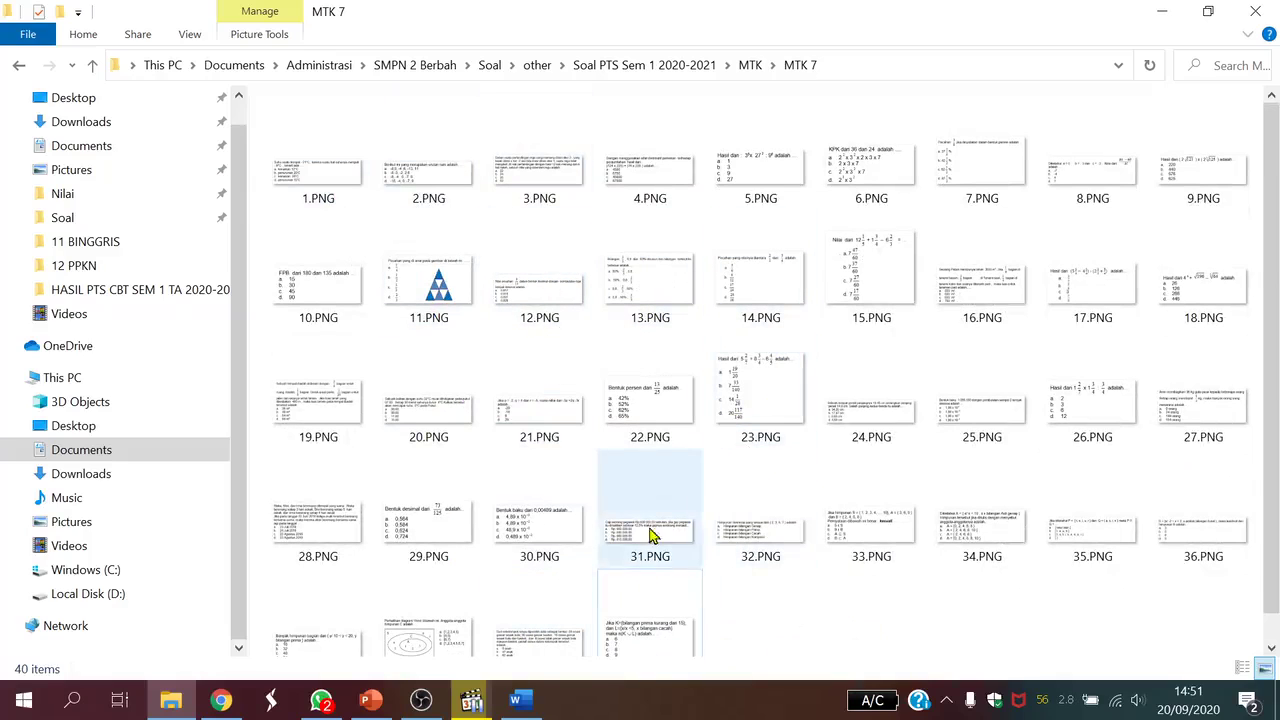
Switch to the Word document MTK 7 Ganjil PTS 20-21.docx and review its KUNCI JAWABAN list.
{"action": "left_click", "coordinate": [515, 700]}
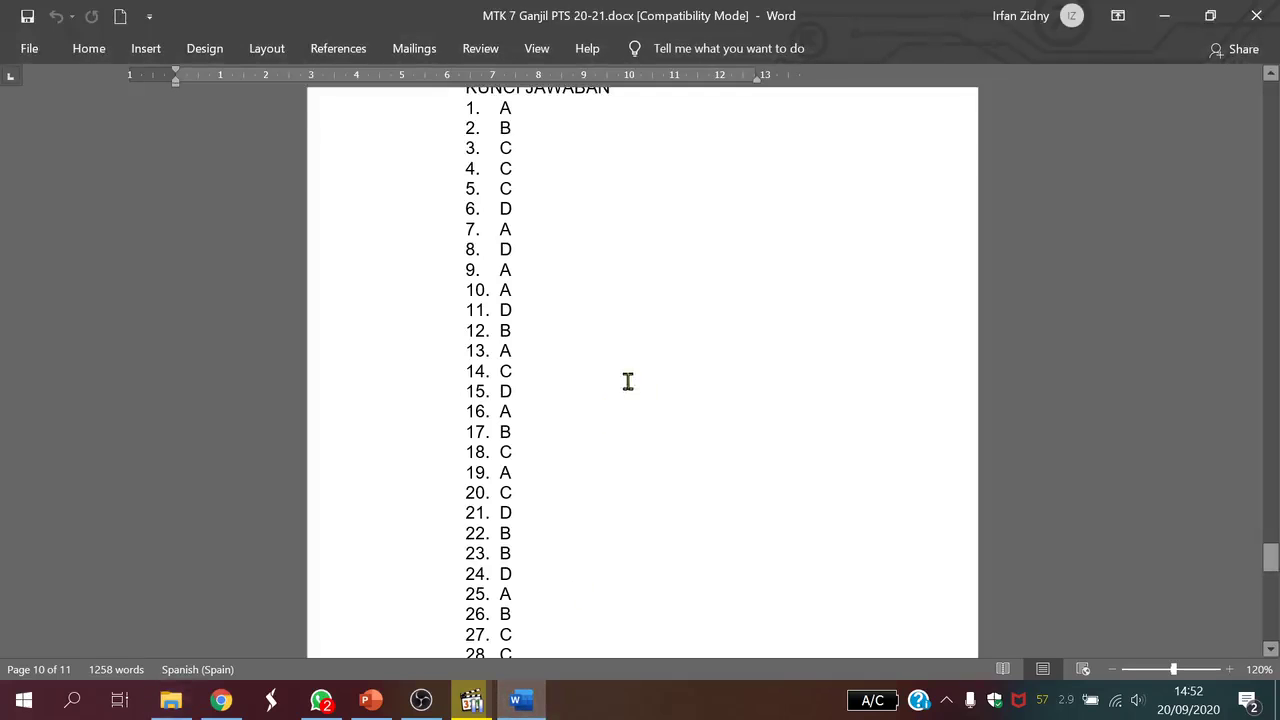
{"action": "scroll", "coordinate": [628, 381], "scroll_direction": "up", "scroll_amount": 2}
{"action": "left_click", "coordinate": [506, 229]}
{"action": "scroll", "coordinate": [515, 245], "scroll_direction": "down", "scroll_amount": 1}
{"action": "scroll", "coordinate": [522, 260], "scroll_direction": "down", "scroll_amount": 3}
{"action": "scroll", "coordinate": [526, 290], "scroll_direction": "up", "scroll_amount": 4}
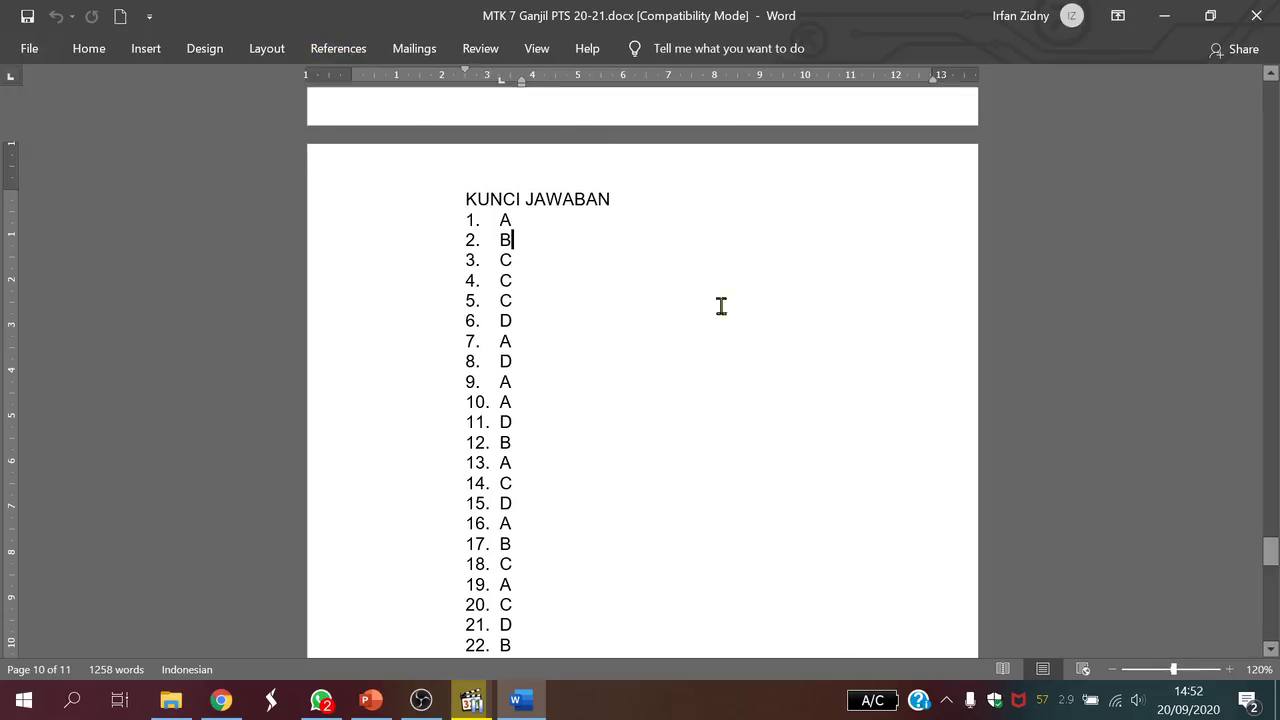
Shrink the Word answer-key window to the screen's right side and the MTK 7 folder to a full-height window with a narrow navigation pane.
{"action": "left_click", "coordinate": [1210, 15]}
{"action": "left_click_drag", "start_coordinate": [247, 17], "coordinate": [960, 33]}
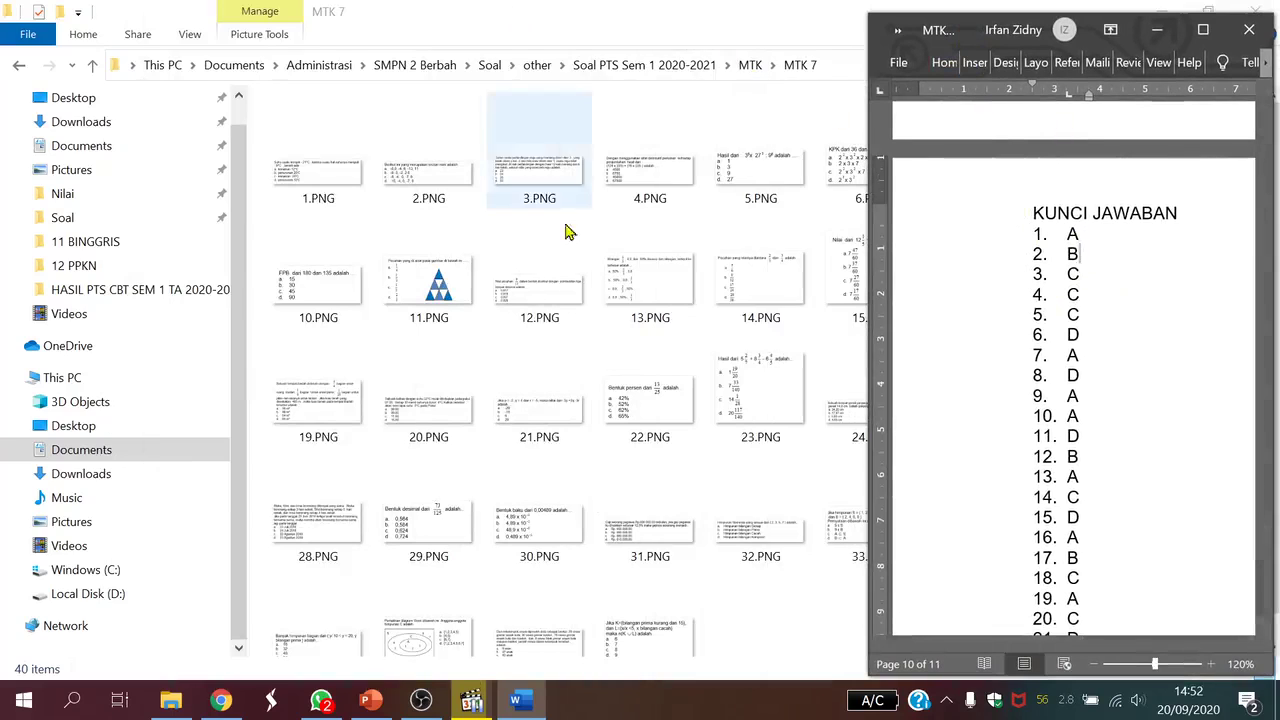
{"action": "left_click", "coordinate": [567, 258]}
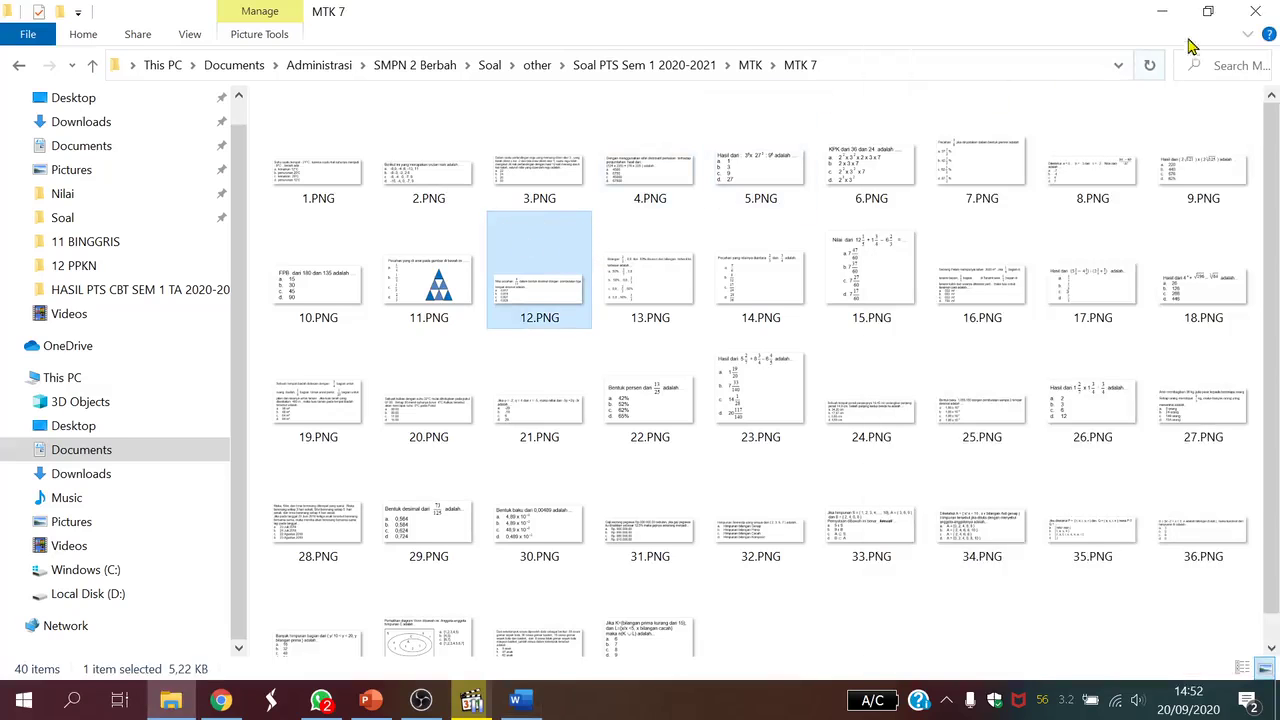
{"action": "left_click", "coordinate": [1208, 12]}
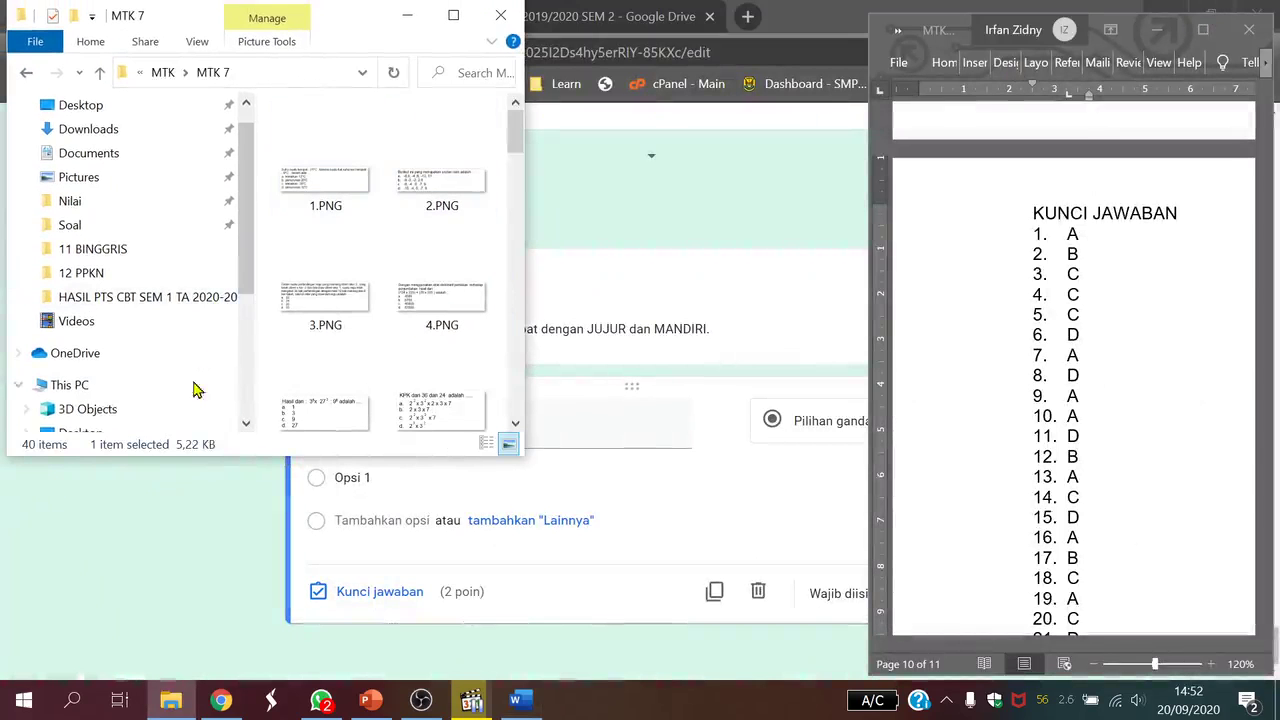
{"action": "left_click_drag", "start_coordinate": [192, 458], "coordinate": [180, 678]}
{"action": "left_click_drag", "start_coordinate": [254, 350], "coordinate": [93, 363]}
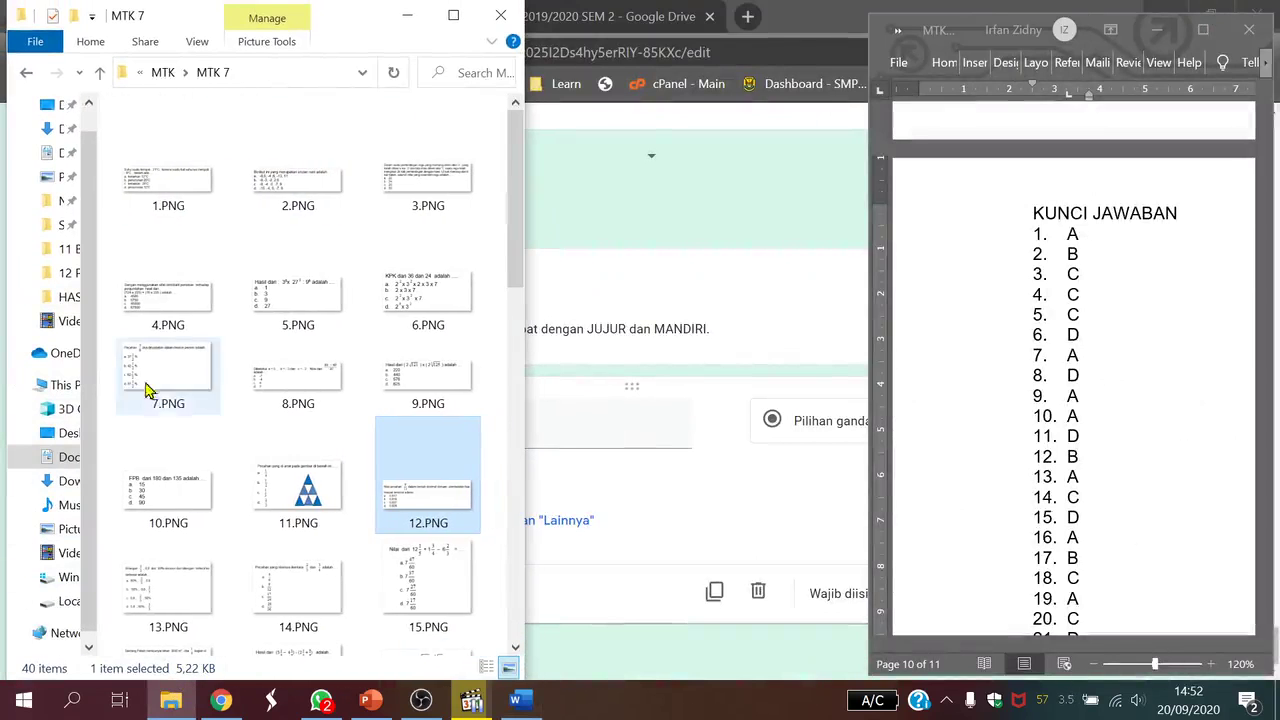
Show the MTK 7 files as a list and narrow the folder window to fit the two file columns.
{"action": "left_click", "coordinate": [190, 187]}
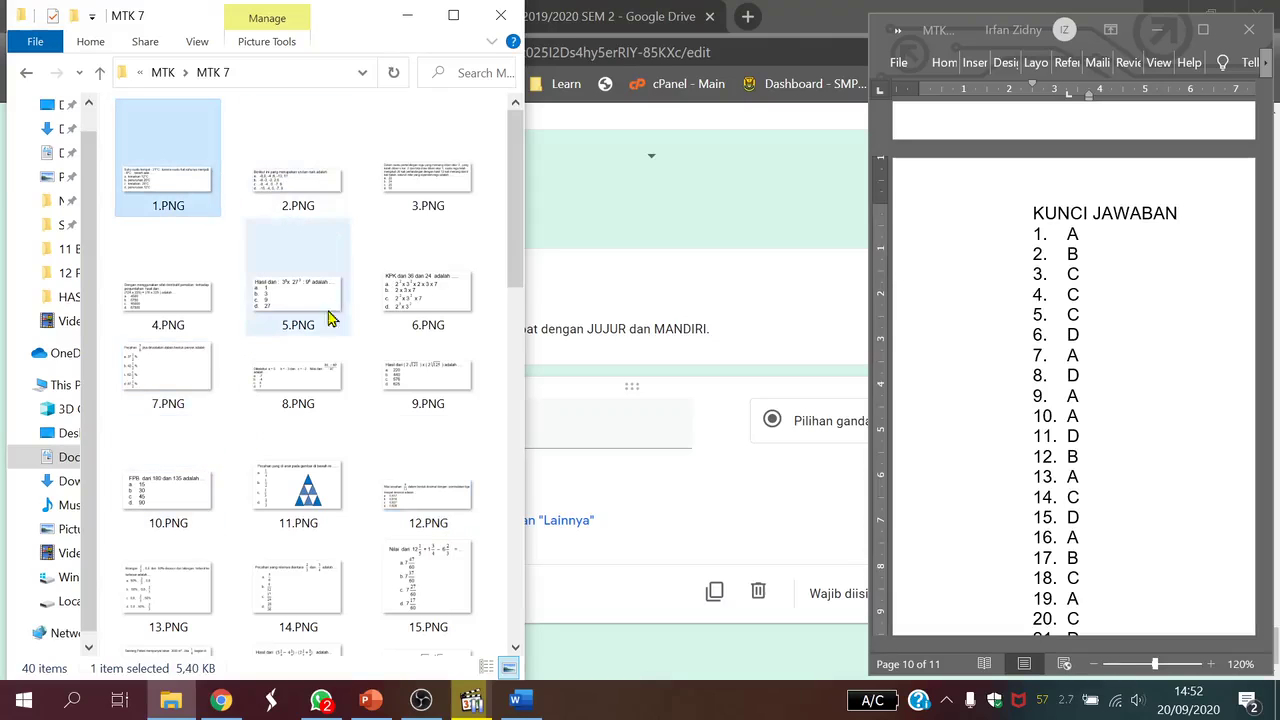
{"action": "right_click", "coordinate": [239, 234]}
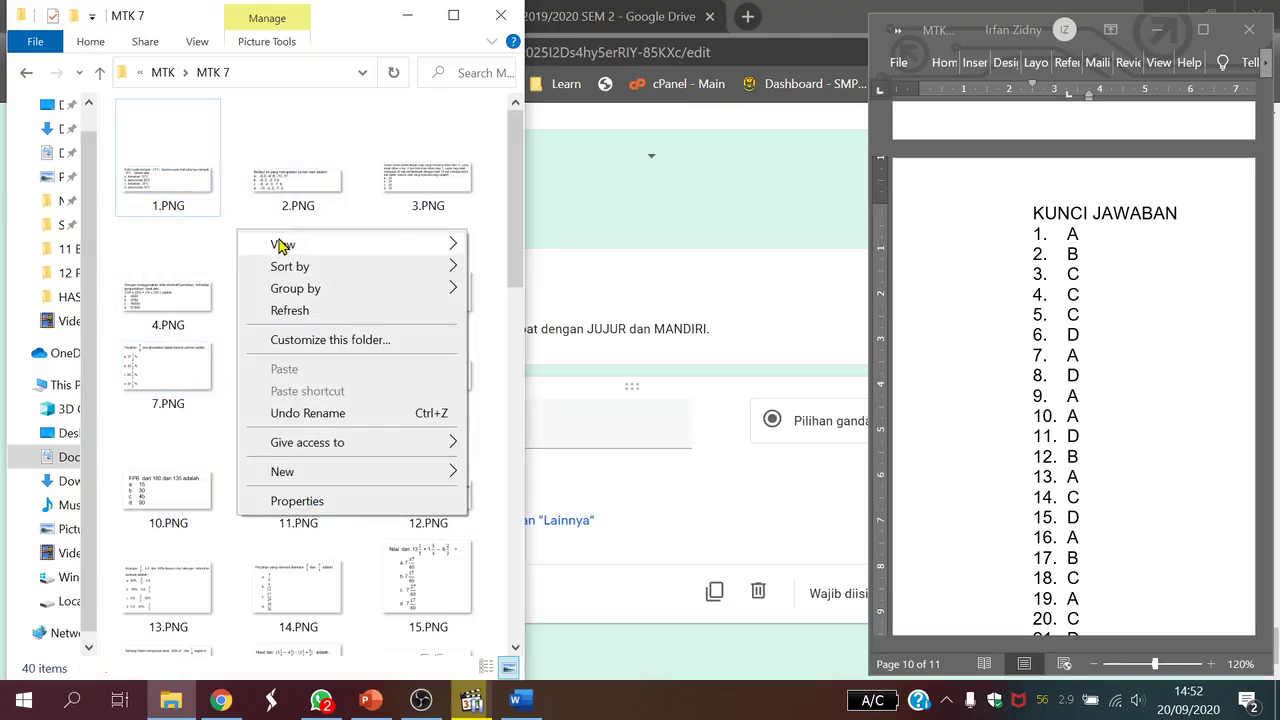
{"action": "mouse_move", "coordinate": [329, 251]}
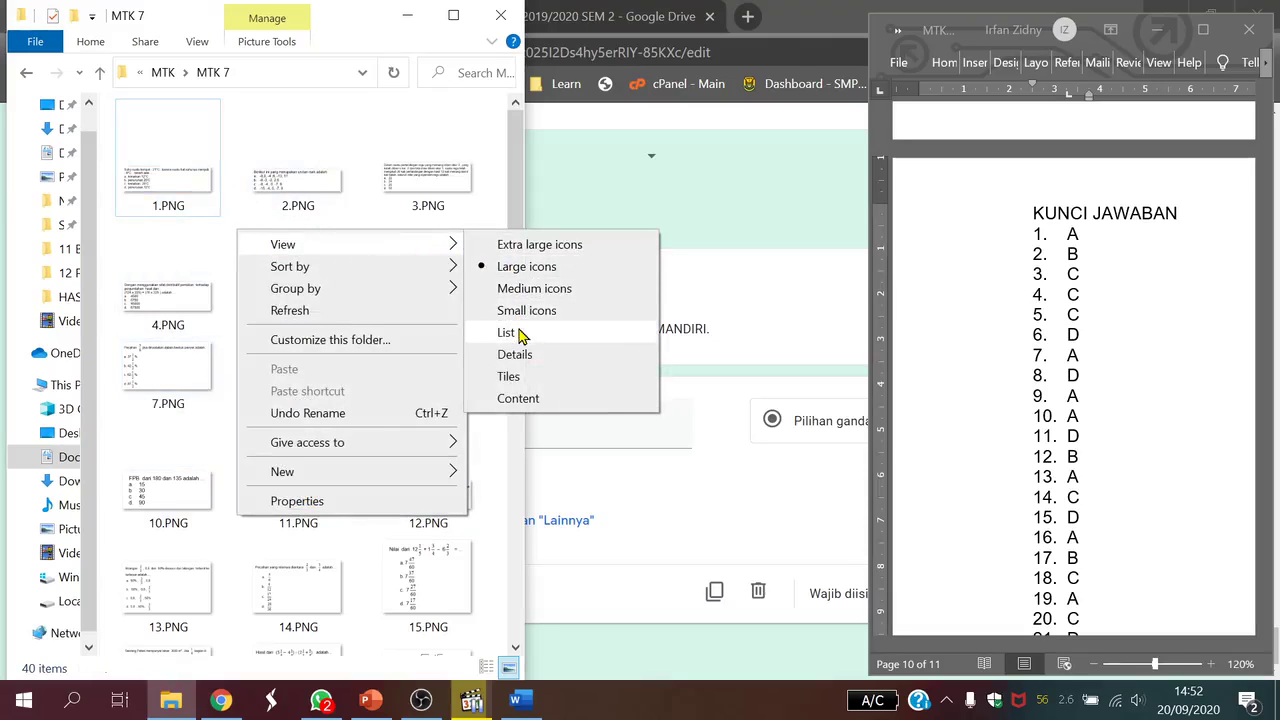
{"action": "left_click", "coordinate": [507, 332]}
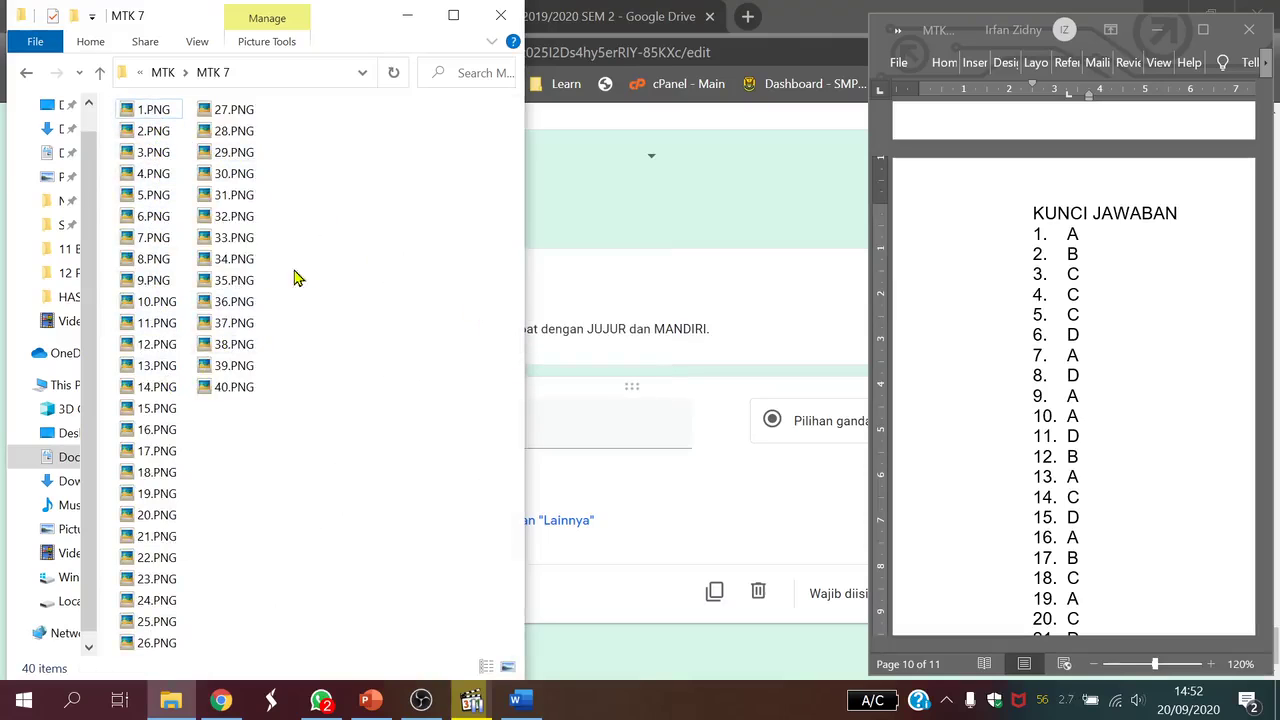
{"action": "left_click_drag", "start_coordinate": [524, 274], "coordinate": [266, 289]}
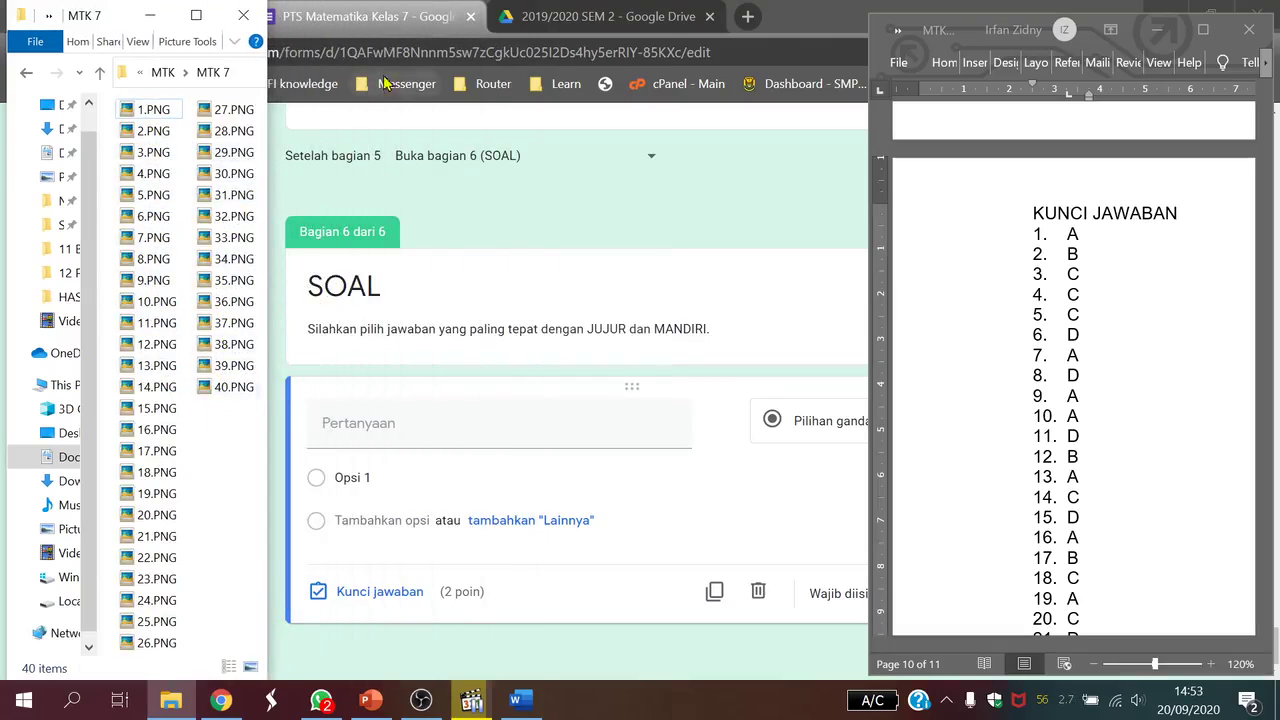
Fit the browser window with the exam form between the folder and answer-key windows, showing the blank SOAL question.
{"action": "left_click", "coordinate": [388, 17]}
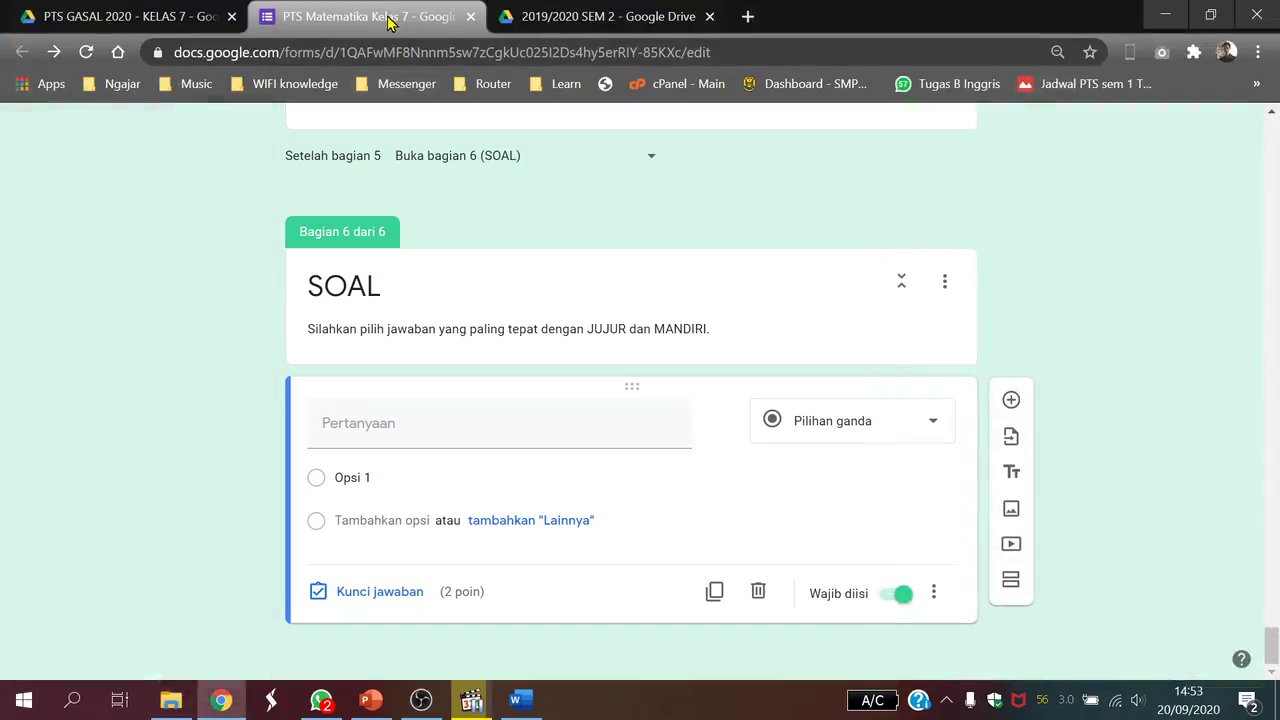
{"action": "left_click", "coordinate": [1210, 17]}
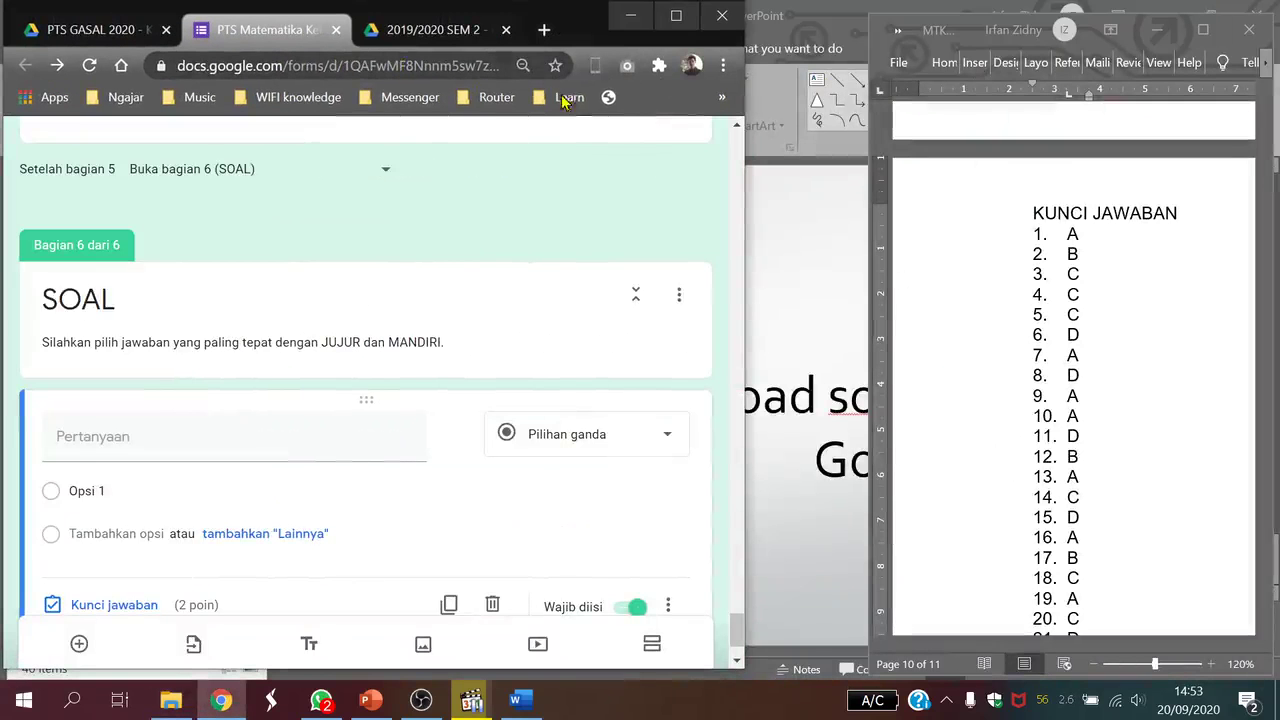
{"action": "left_click_drag", "start_coordinate": [588, 29], "coordinate": [856, 33]}
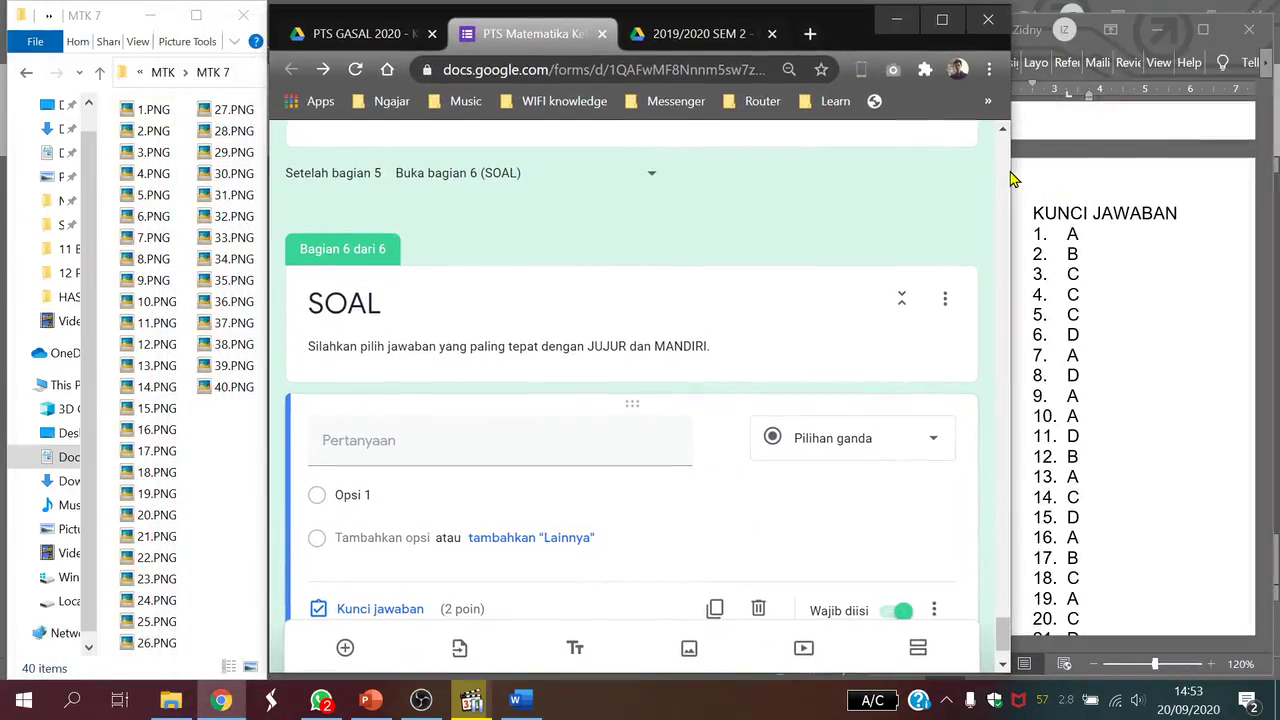
{"action": "left_click_drag", "start_coordinate": [1008, 169], "coordinate": [864, 187]}
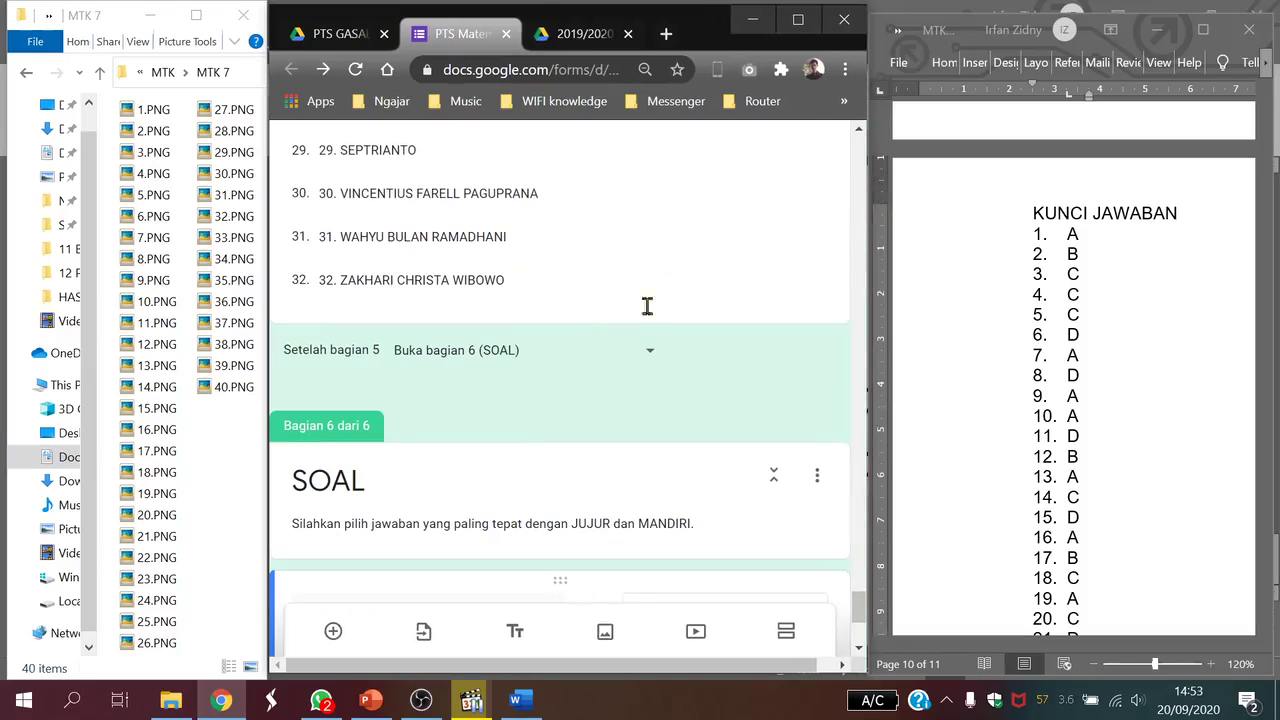
{"action": "scroll", "coordinate": [647, 399], "scroll_direction": "down", "scroll_amount": 3}
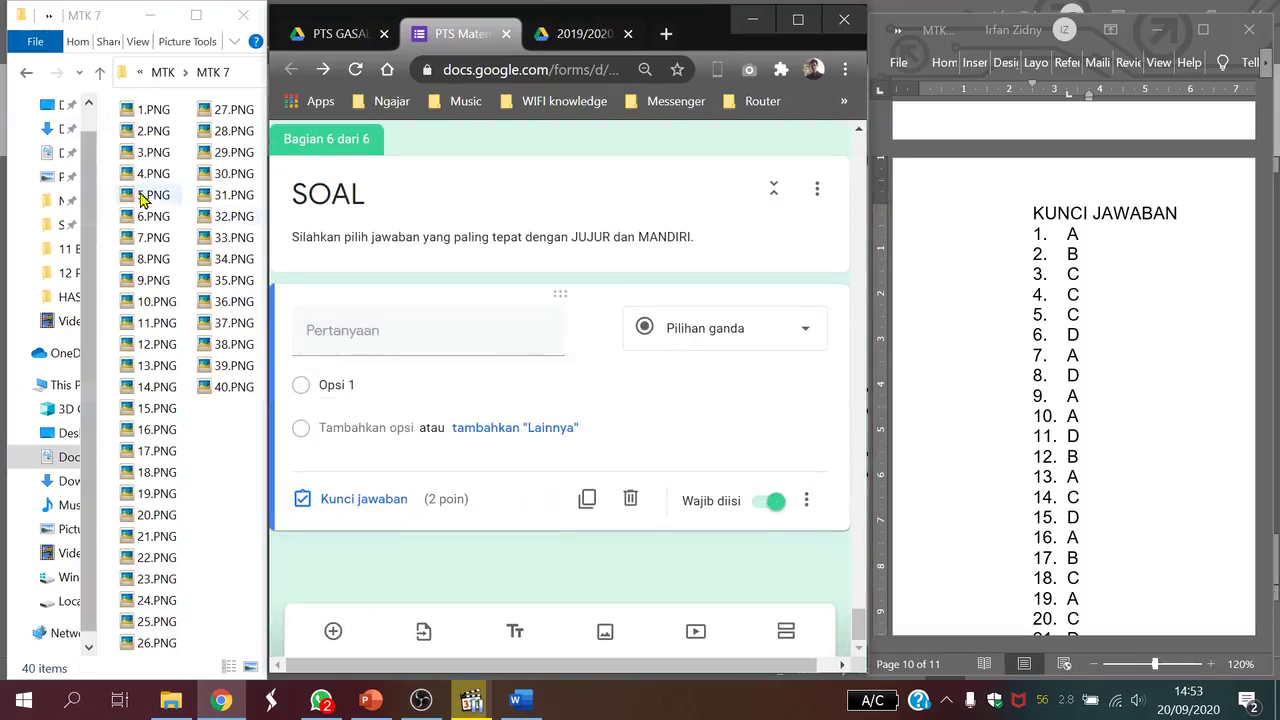
Select 1.PNG in the folder and look through the KUNCI JAWABAN list in Word.
{"action": "left_click", "coordinate": [145, 110]}
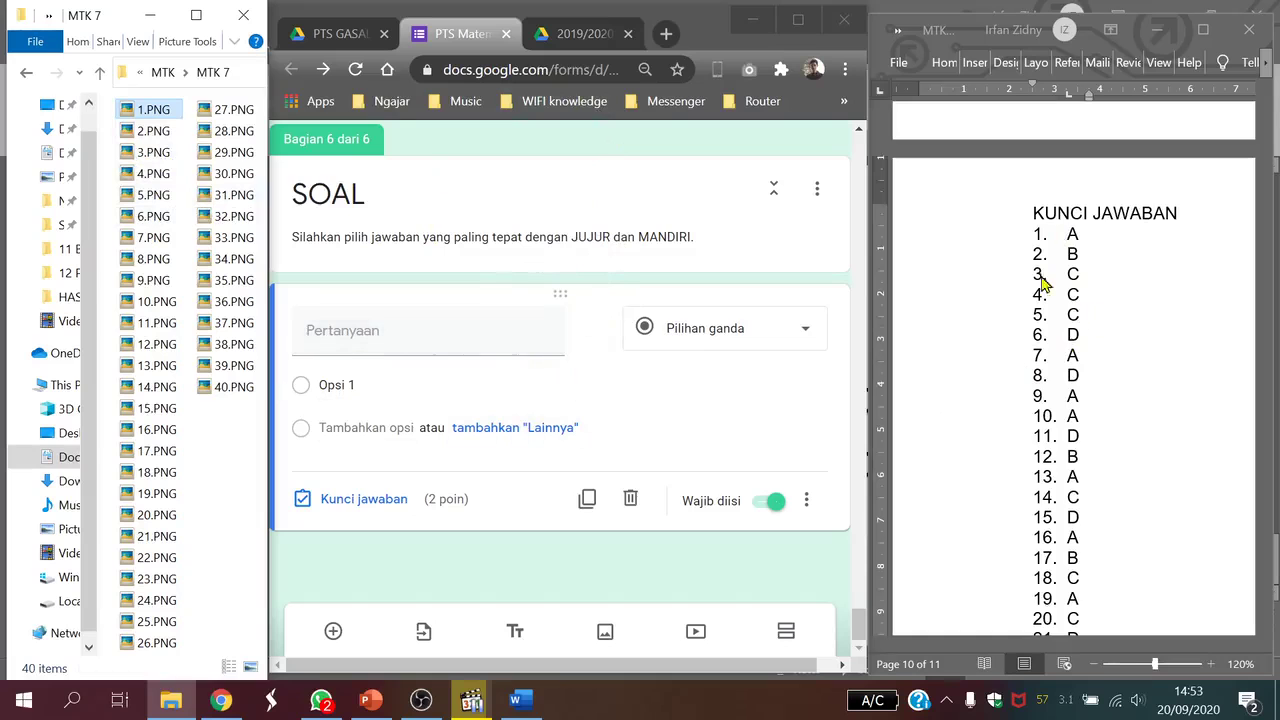
{"action": "scroll", "coordinate": [1117, 293], "scroll_direction": "down", "scroll_amount": 2}
{"action": "scroll", "coordinate": [1117, 293], "scroll_direction": "up", "scroll_amount": 2}
{"action": "scroll", "coordinate": [1117, 293], "scroll_direction": "down", "scroll_amount": 1}
{"action": "scroll", "coordinate": [1103, 360], "scroll_direction": "down", "scroll_amount": 2}
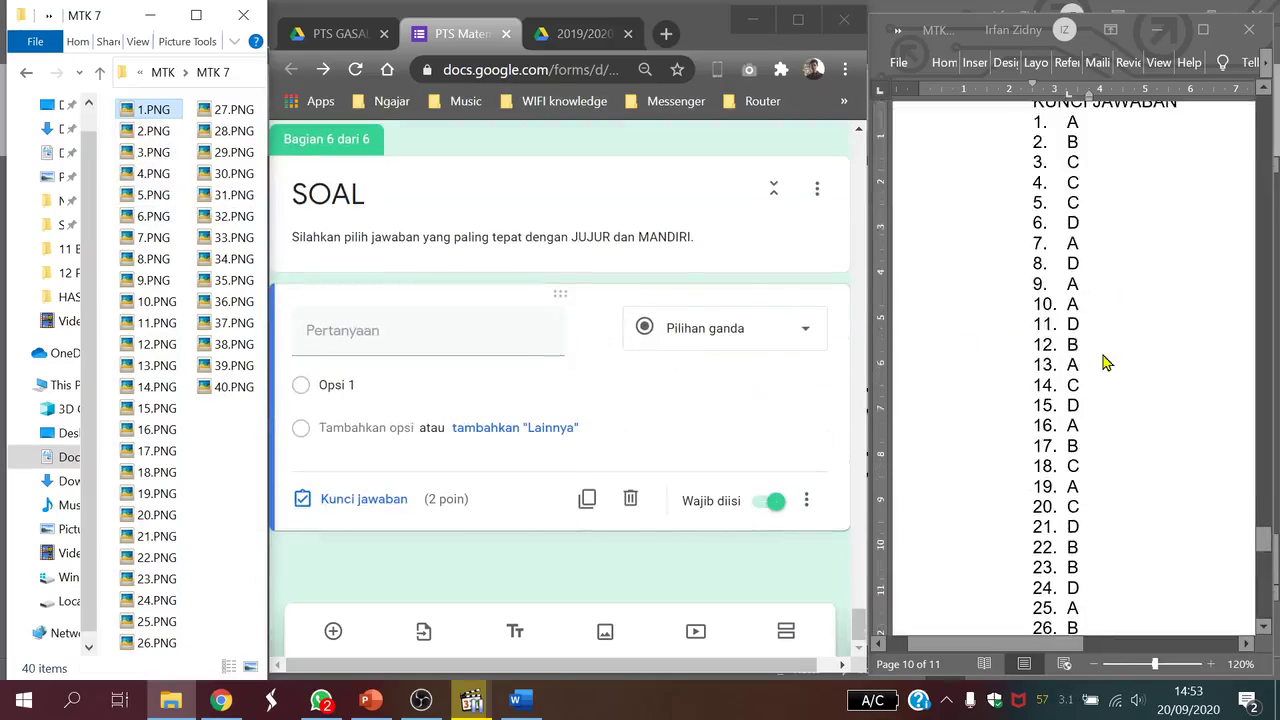
{"action": "scroll", "coordinate": [1107, 362], "scroll_direction": "up", "scroll_amount": 3}
{"action": "scroll", "coordinate": [970, 362], "scroll_direction": "down", "scroll_amount": 1}
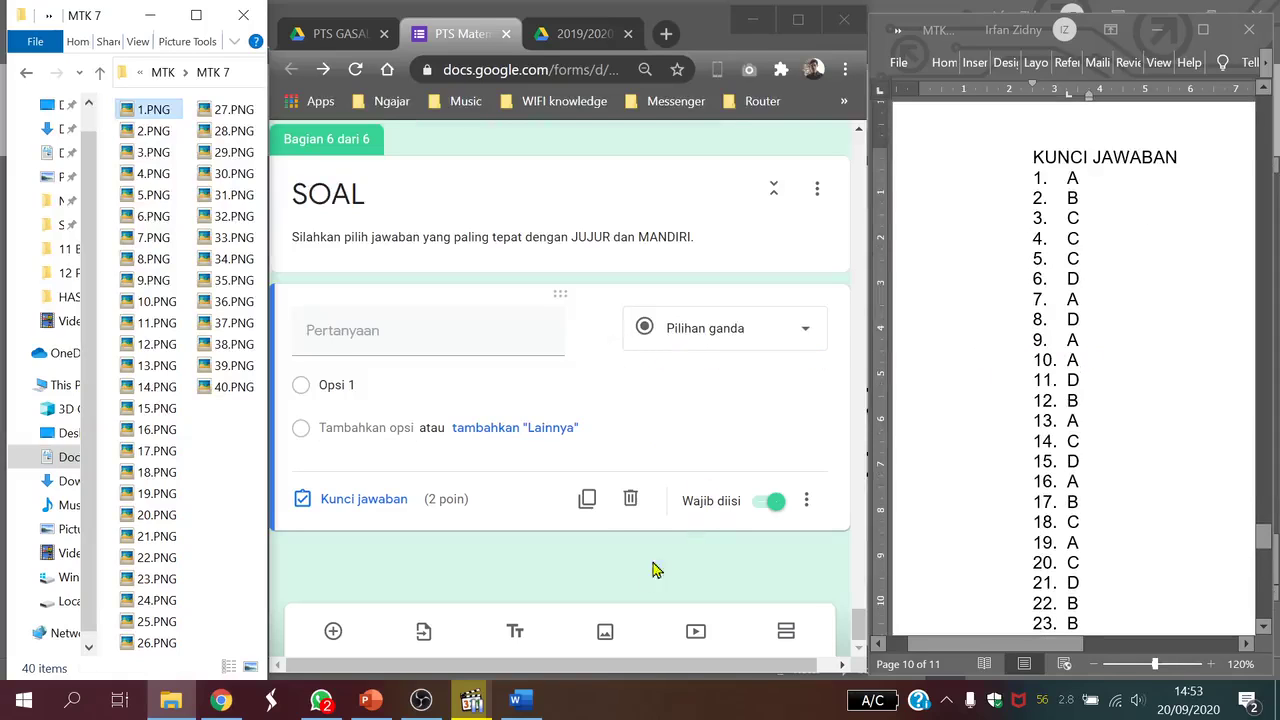
Replace the blank question in the SOAL section with a newly added one and insert 1.PNG as its image.
{"action": "left_click", "coordinate": [632, 500]}
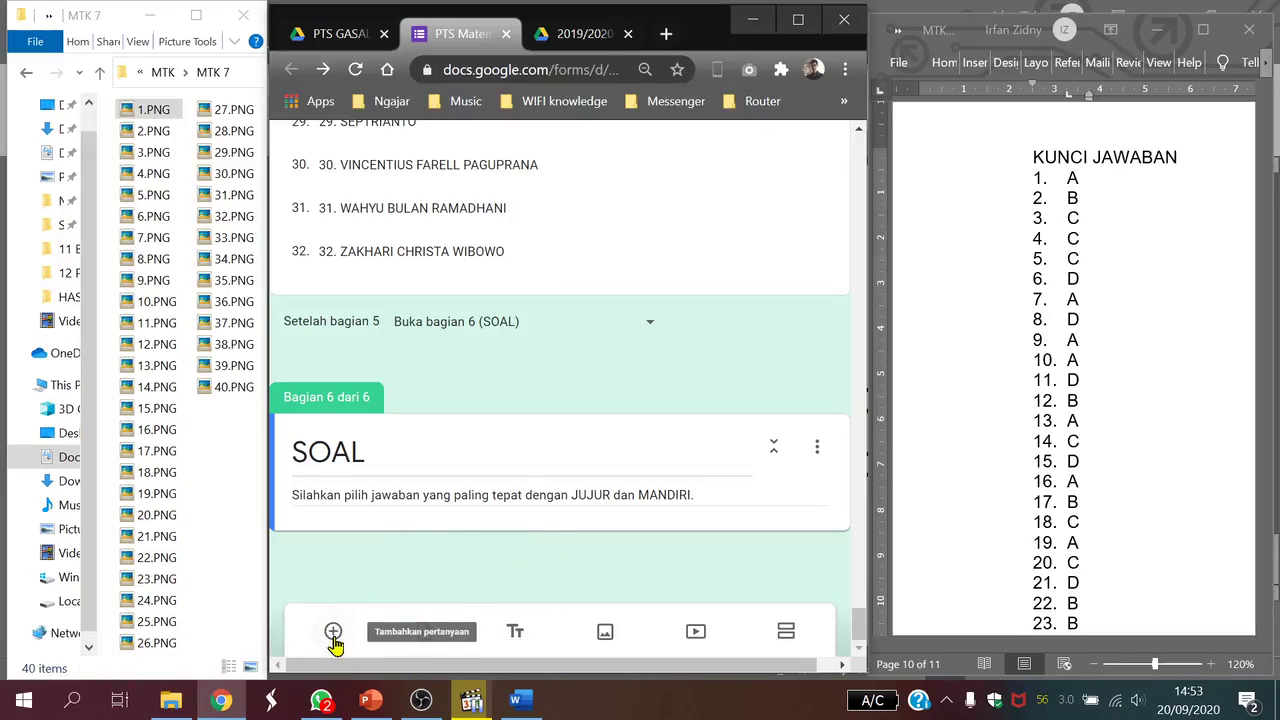
{"action": "left_click", "coordinate": [334, 638]}
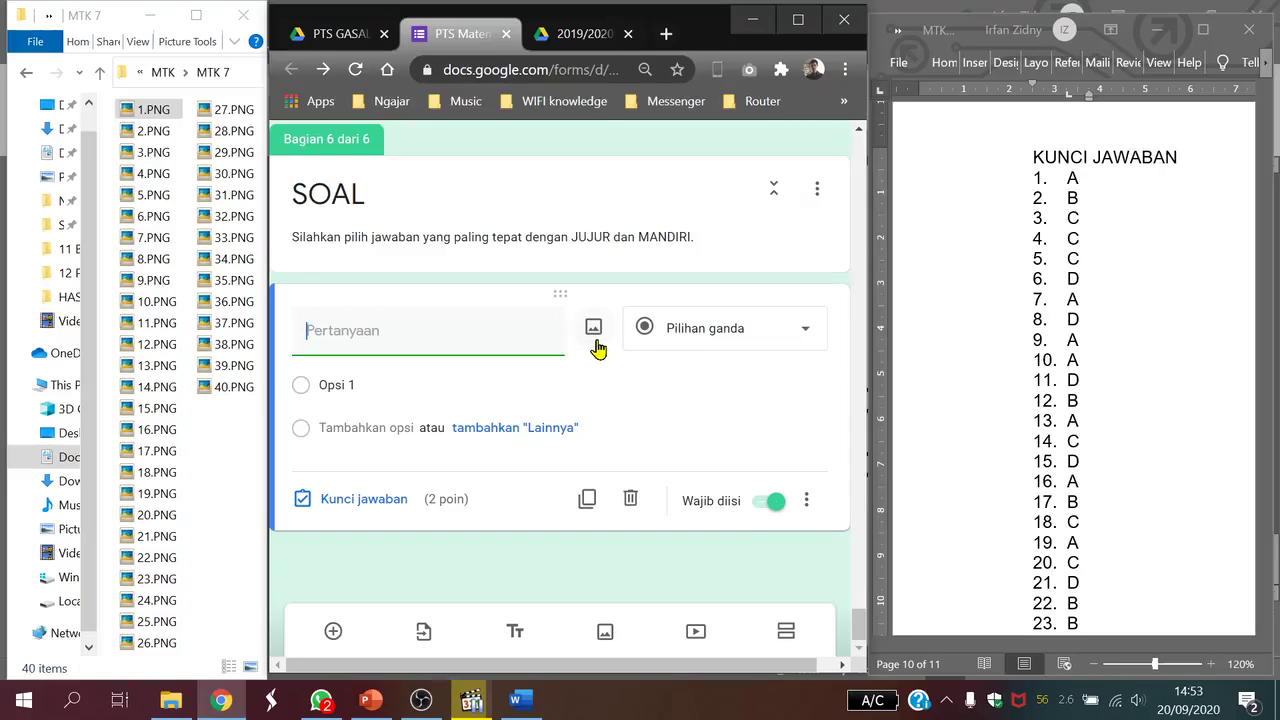
{"action": "left_click", "coordinate": [594, 340]}
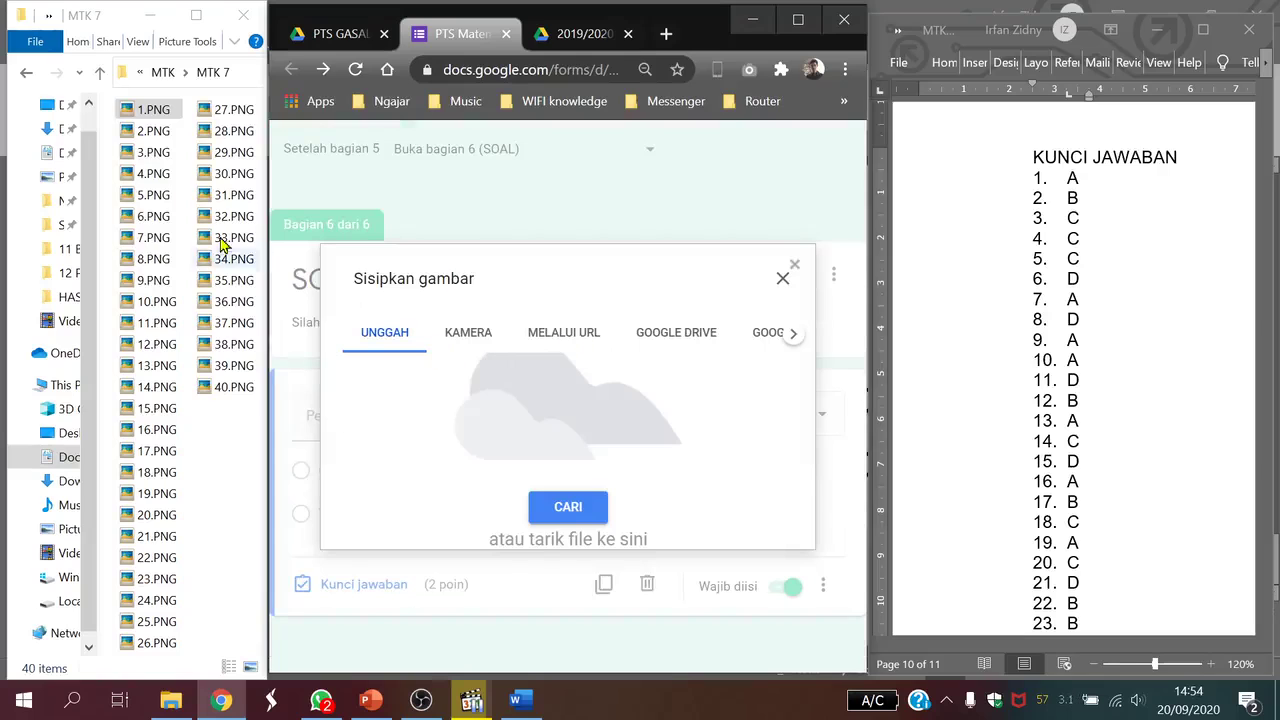
{"action": "left_click", "coordinate": [147, 117]}
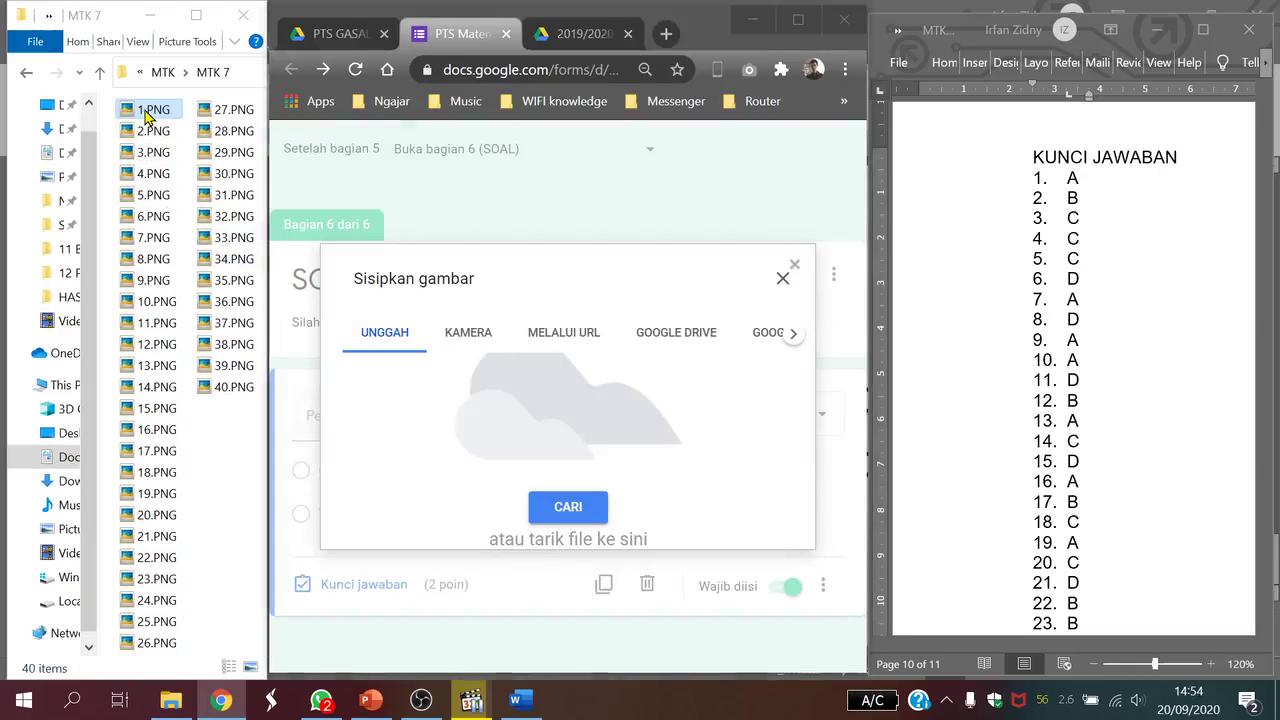
{"action": "left_click_drag", "start_coordinate": [147, 117], "coordinate": [476, 432]}
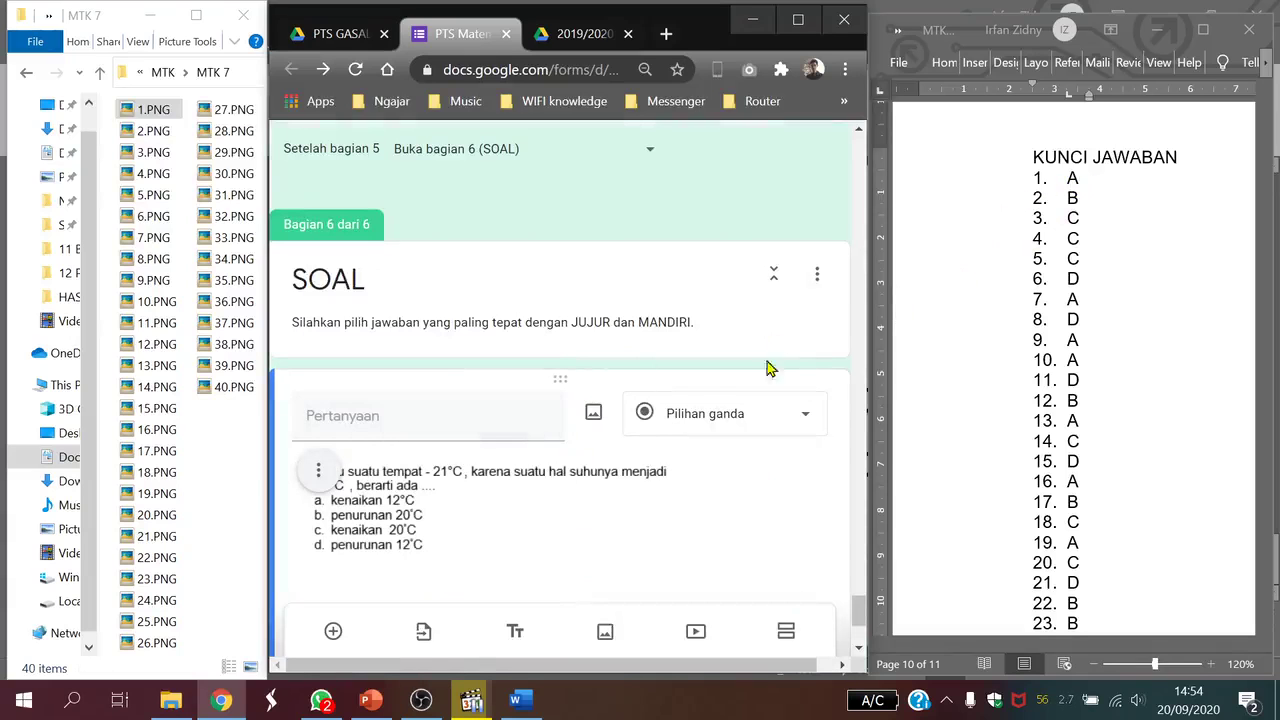
{"action": "scroll", "coordinate": [607, 414], "scroll_direction": "down", "scroll_amount": 2}
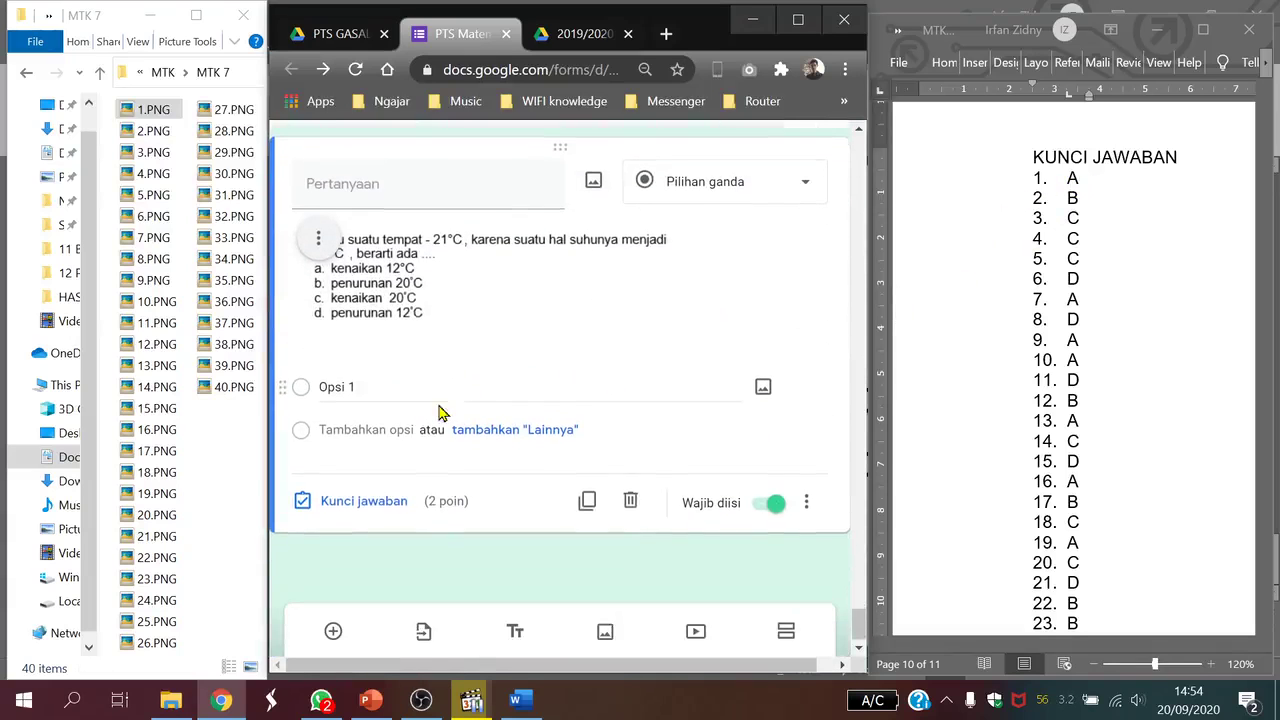
Enter the answer options A, B, C and D for the 1.PNG question and remove the spare Opsi 2.
{"action": "left_click", "coordinate": [357, 380]}
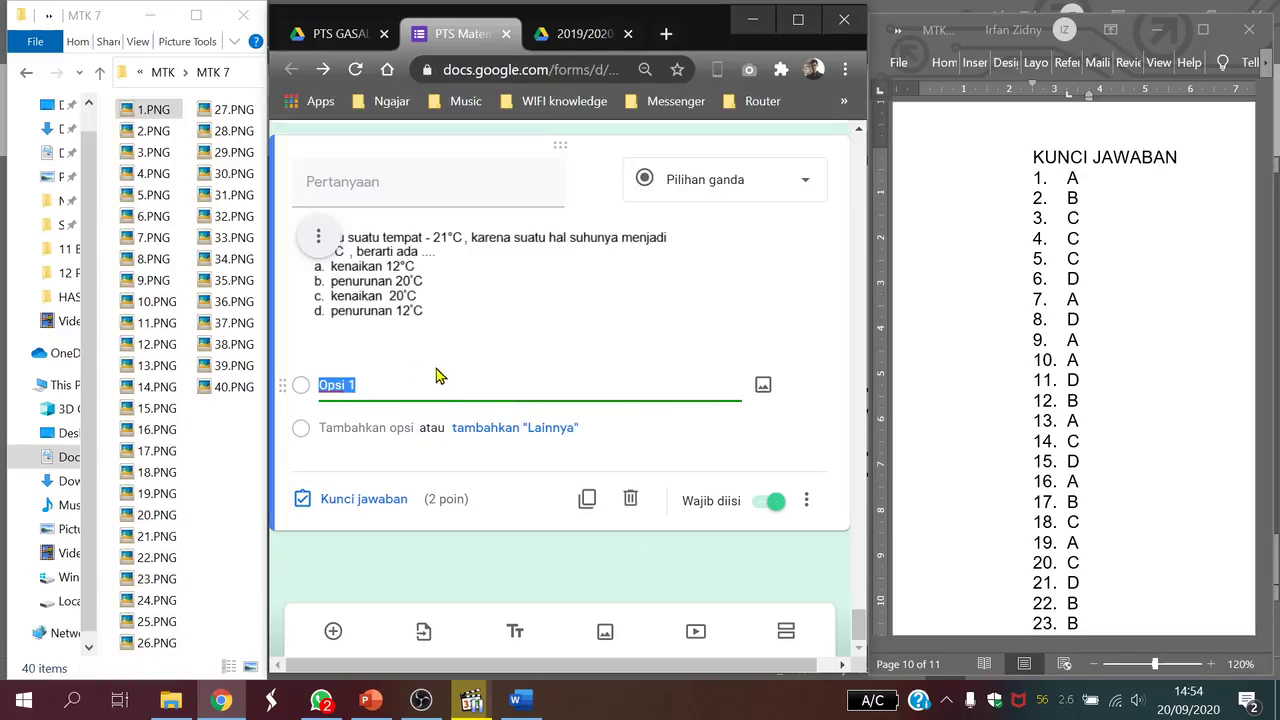
{"action": "left_click", "coordinate": [362, 430]}
{"action": "left_click", "coordinate": [362, 385]}
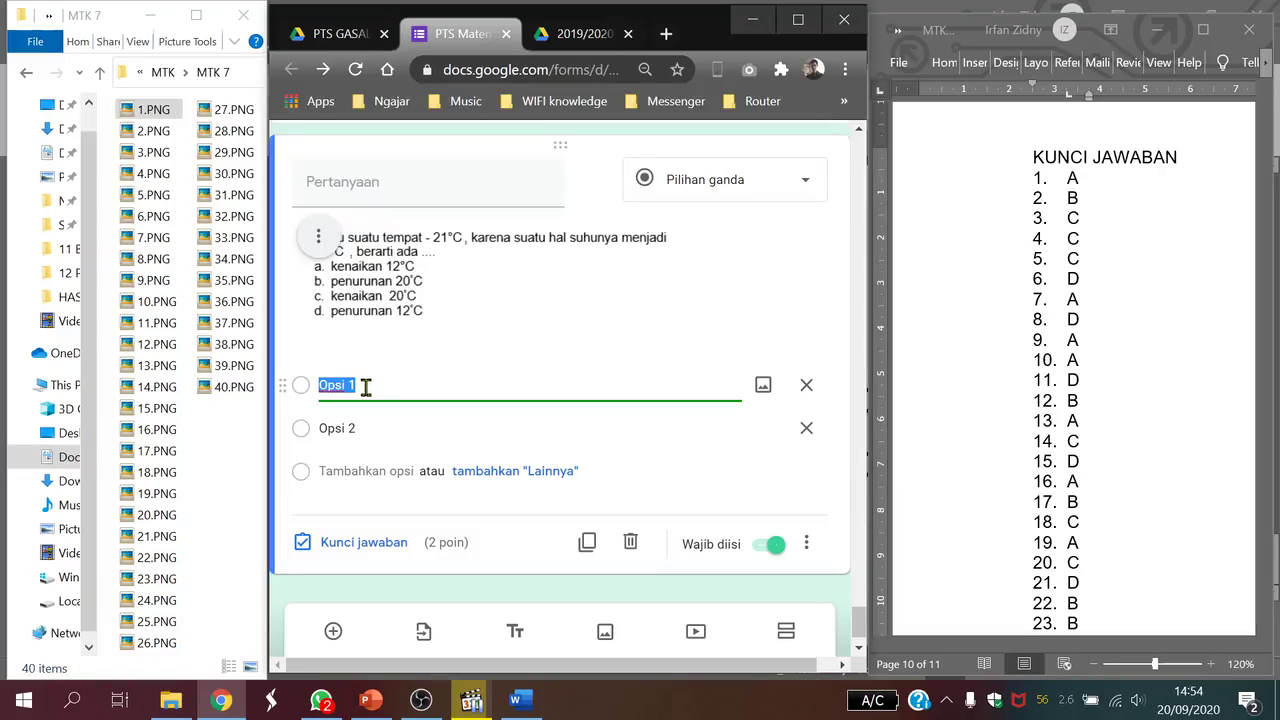
{"action": "type", "text": "A"}
{"action": "key", "text": "Return"}
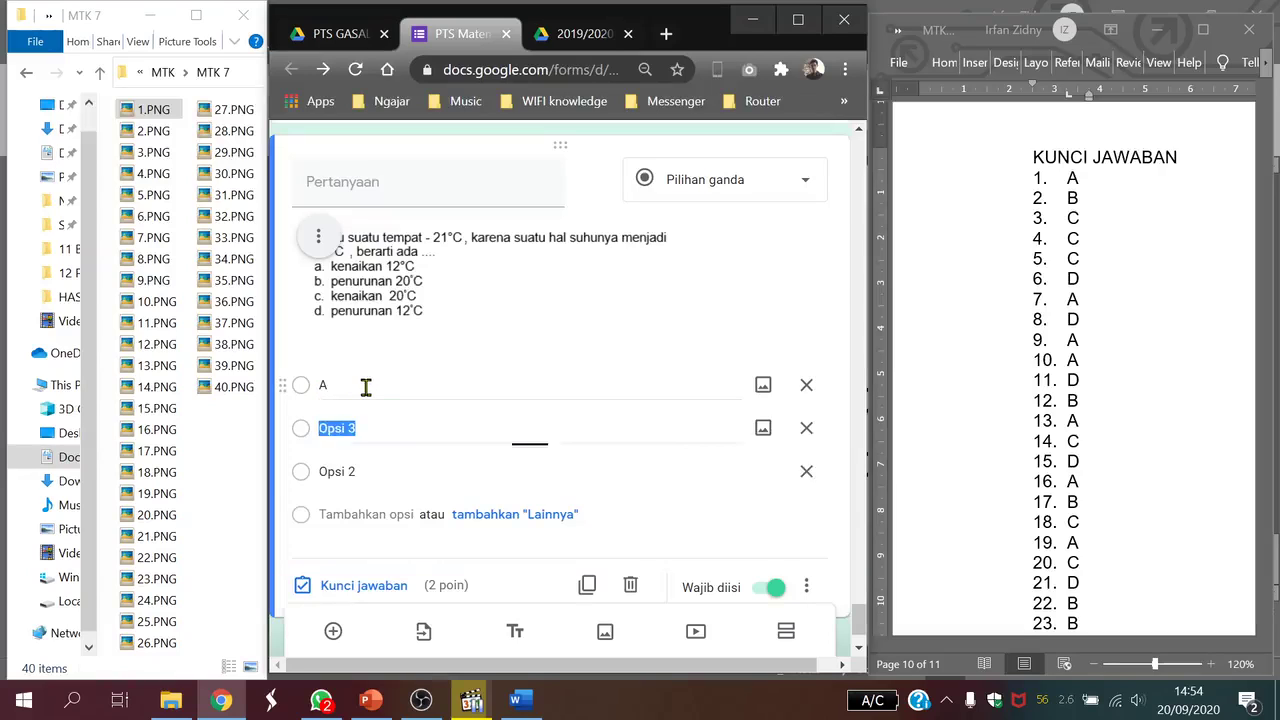
{"action": "type", "text": "B"}
{"action": "key", "text": "Return"}
{"action": "type", "text": "C"}
{"action": "key", "text": "Return"}
{"action": "type", "text": "D"}
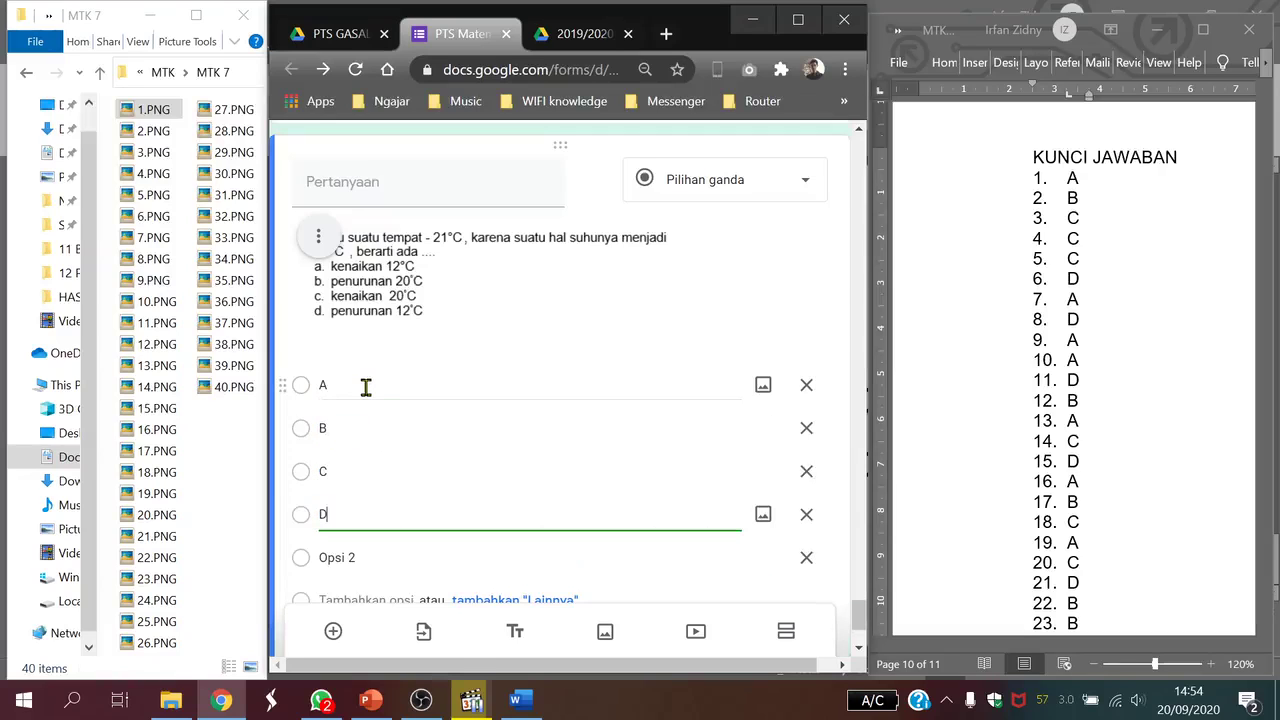
{"action": "left_click", "coordinate": [805, 558]}
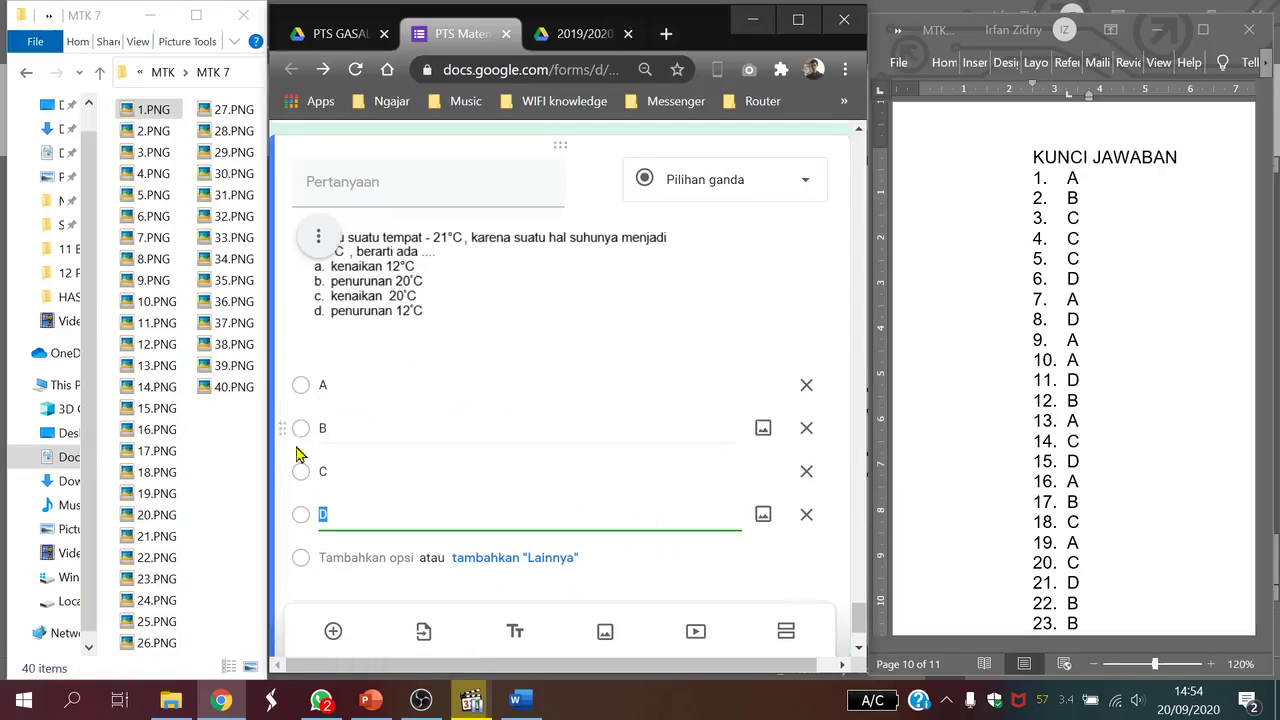
In the Word answer-key document, write A, B, C and D on separate lines above KUNCI JAWABAN and cut them to the clipboard.
{"action": "scroll", "coordinate": [1100, 380], "scroll_direction": "down", "scroll_amount": 3}
{"action": "scroll", "coordinate": [1094, 362], "scroll_direction": "up", "scroll_amount": 6}
{"action": "left_click", "coordinate": [1036, 376]}
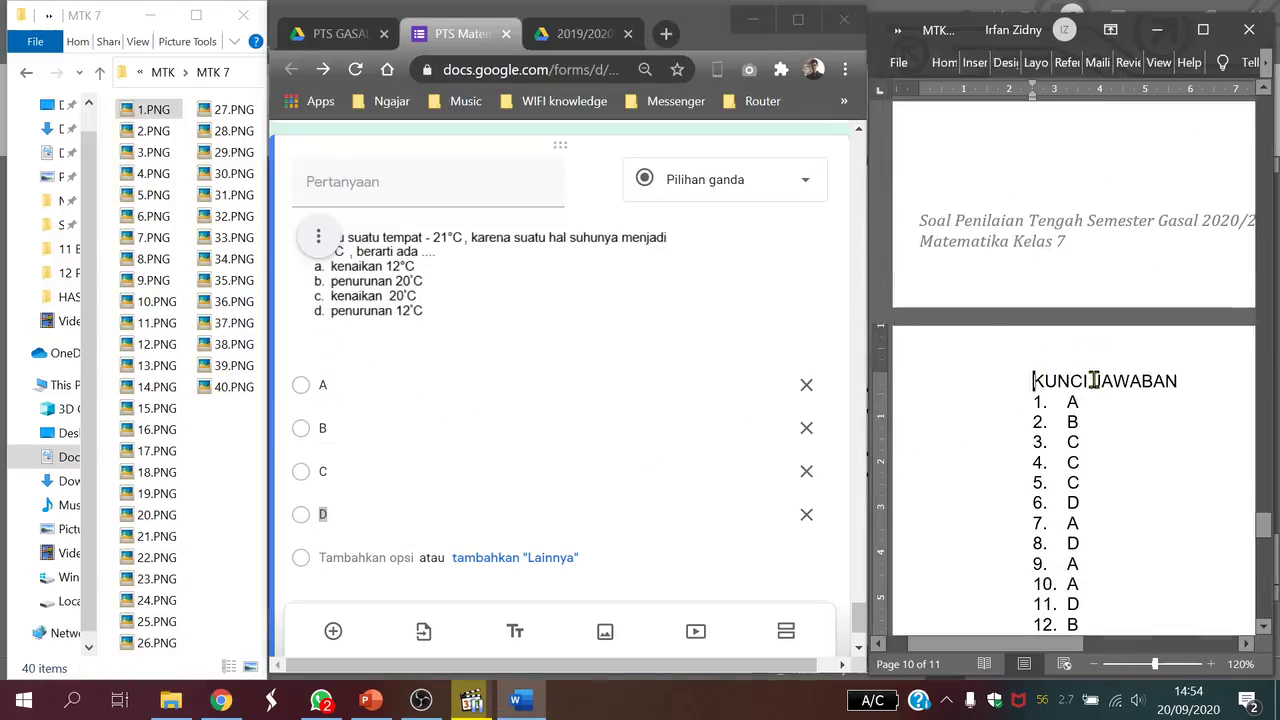
{"action": "key", "text": "Return"}
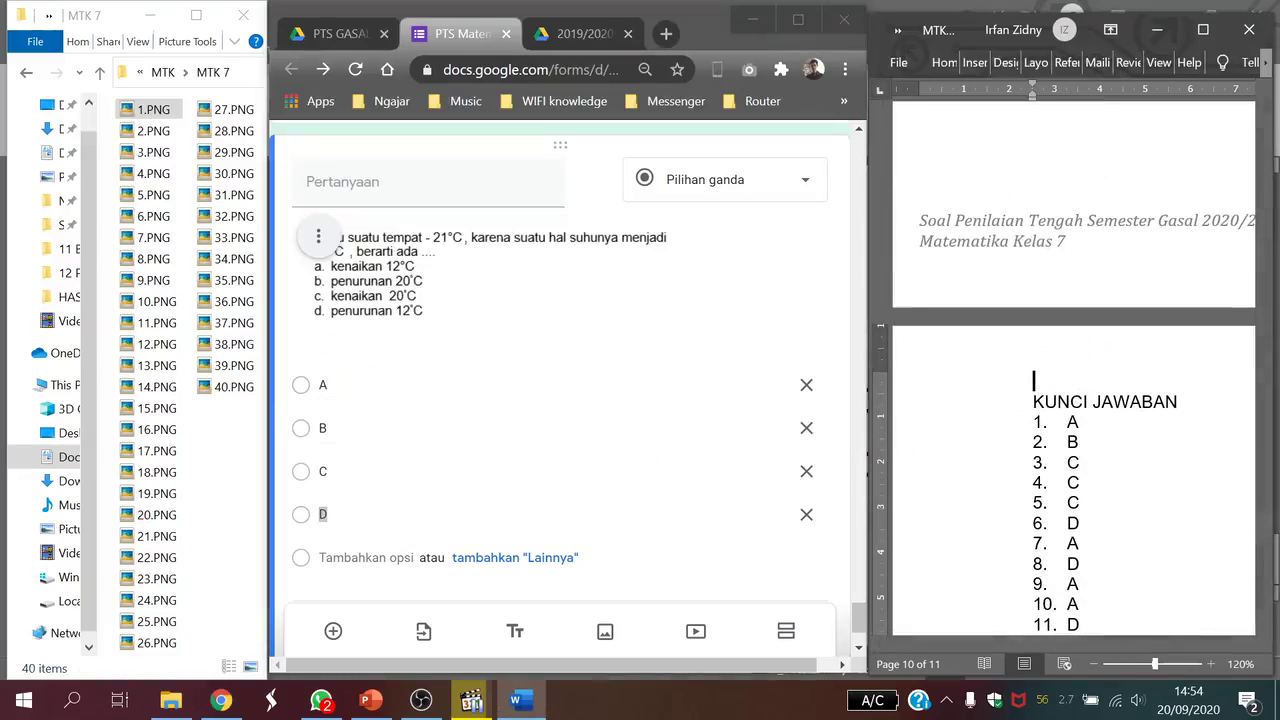
{"action": "type", "text": "A"}
{"action": "key", "text": "Return"}
{"action": "type", "text": "B"}
{"action": "key", "text": "Return"}
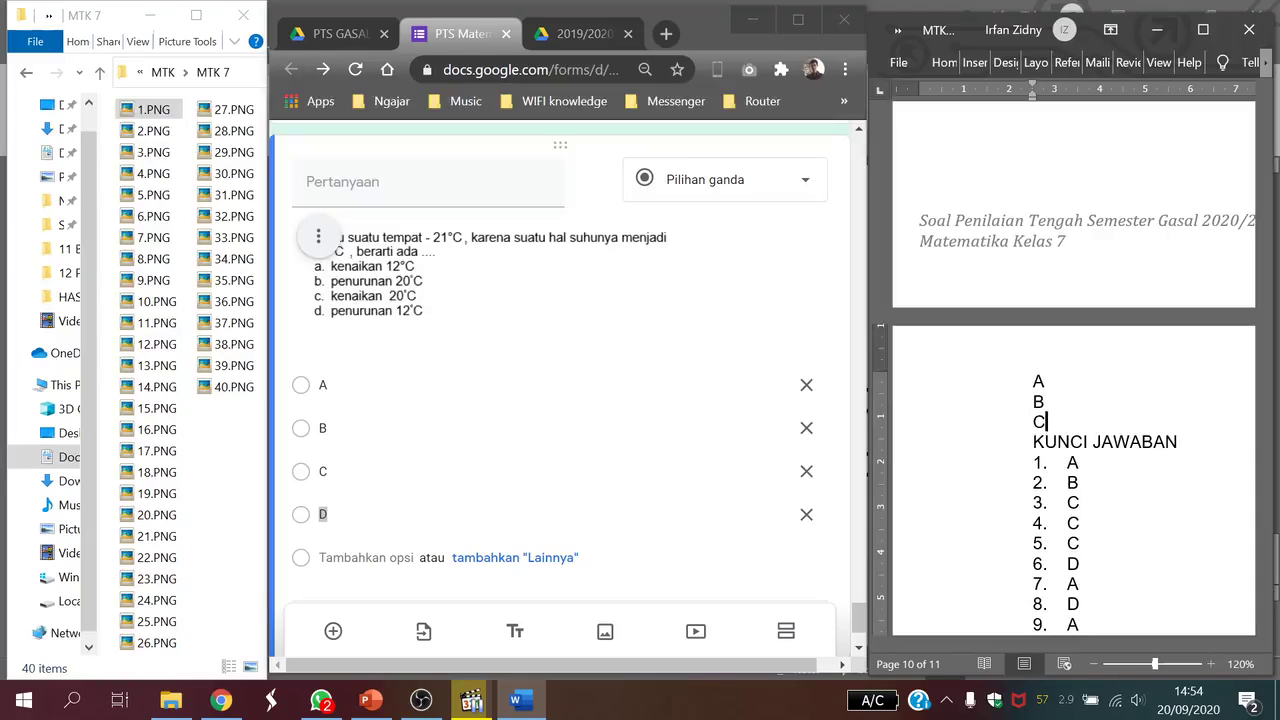
{"action": "type", "text": "C"}
{"action": "key", "text": "Return"}
{"action": "left_click_drag", "start_coordinate": [1050, 441], "coordinate": [1036, 380]}
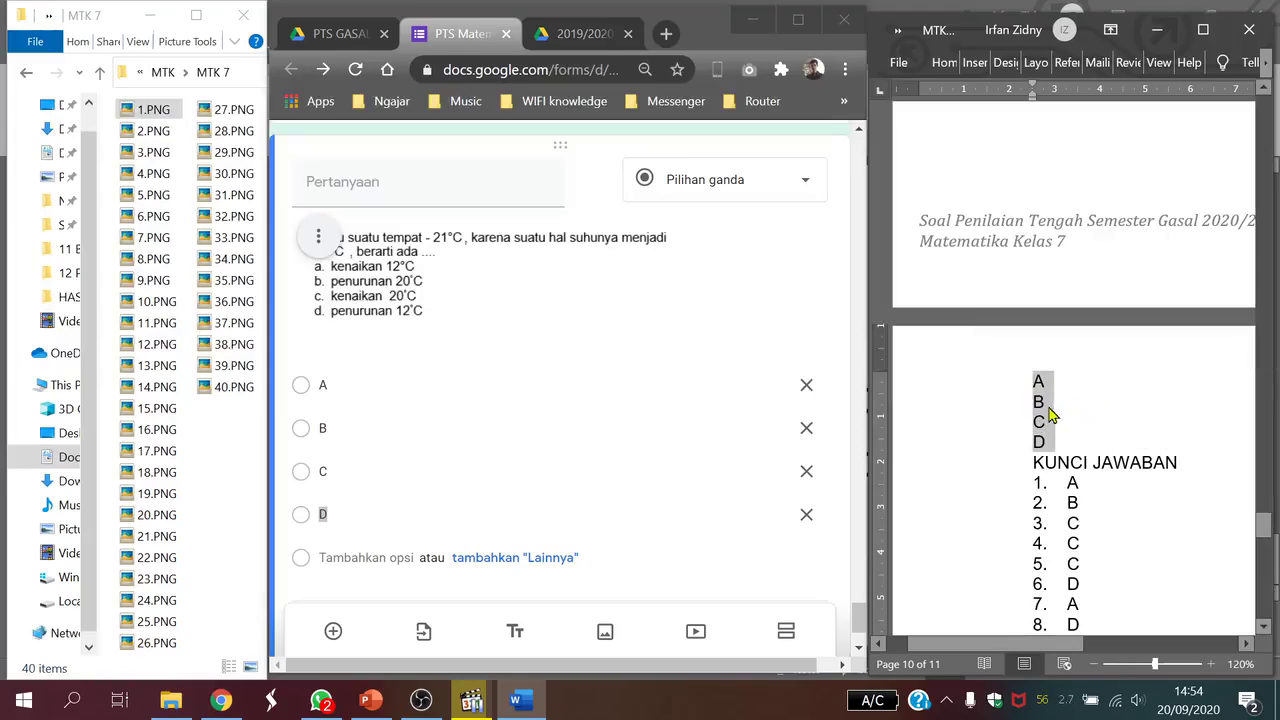
{"action": "key", "text": "ctrl+x"}
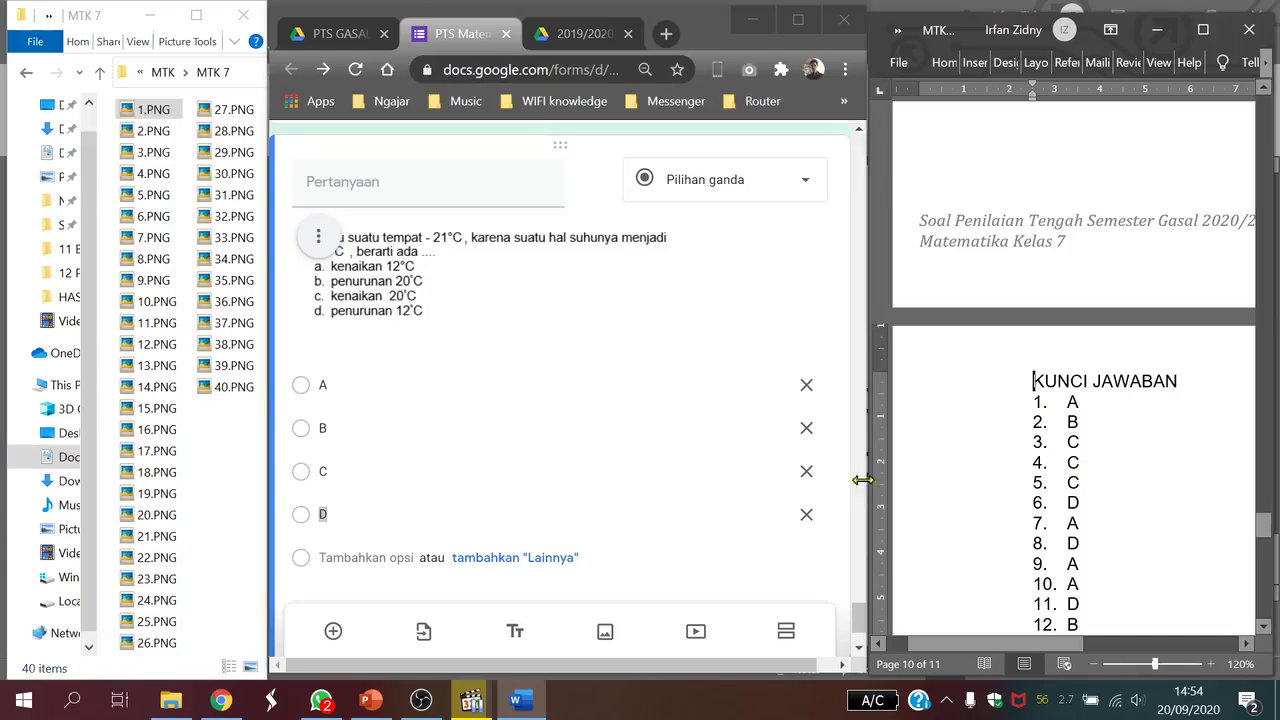
In the form, delete the 1.PNG question's options A, B and C and replace the remaining one with the cut list A to D.
{"action": "left_click", "coordinate": [808, 388]}
{"action": "left_click", "coordinate": [808, 388]}
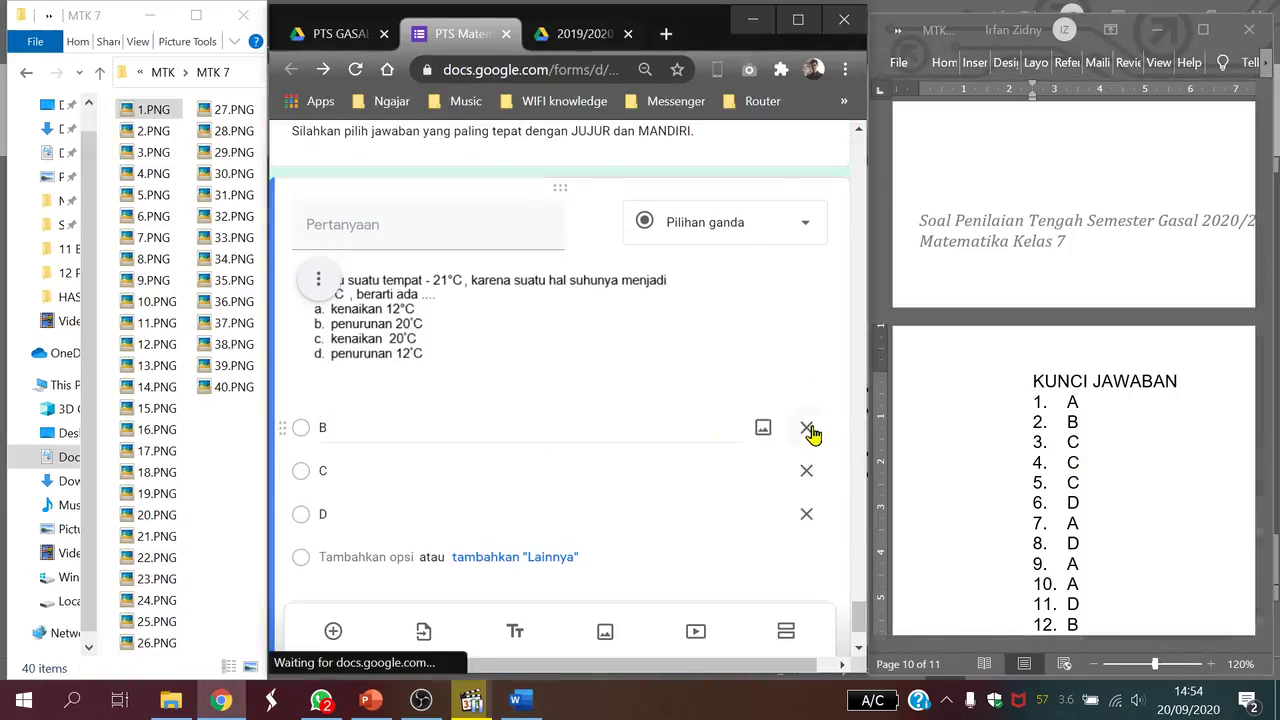
{"action": "left_click", "coordinate": [808, 428]}
{"action": "left_click", "coordinate": [808, 472]}
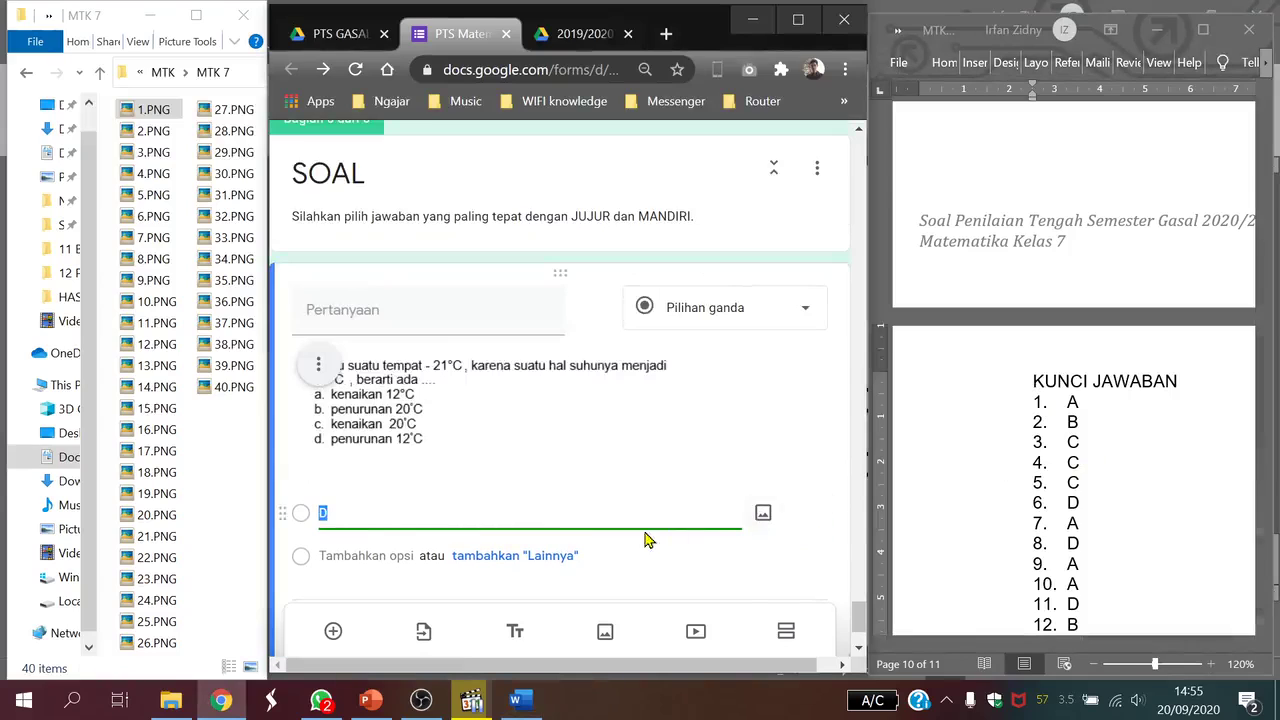
{"action": "left_click", "coordinate": [693, 518]}
{"action": "key", "text": "BackSpace"}
{"action": "key", "text": "ctrl+v"}
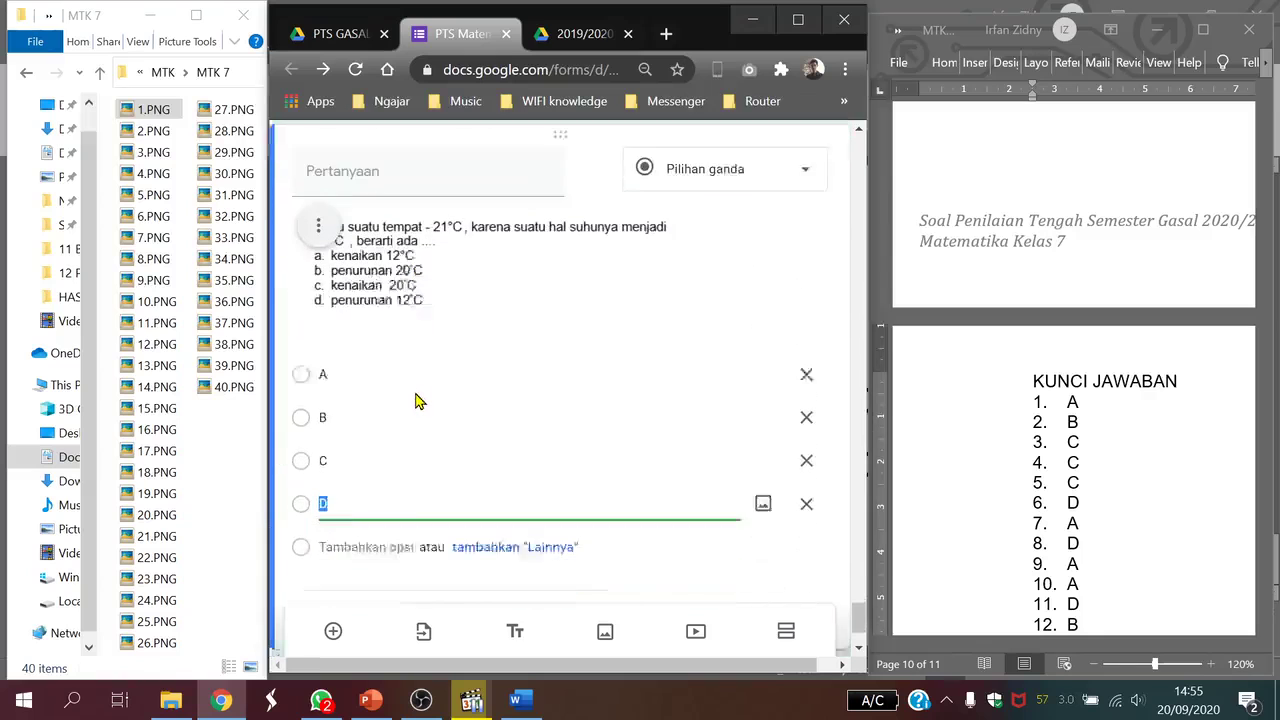
Set A as the correct answer of the 1.PNG question, following KUNCI JAWABAN number 1, and finish its answer key.
{"action": "scroll", "coordinate": [414, 392], "scroll_direction": "up", "scroll_amount": 1}
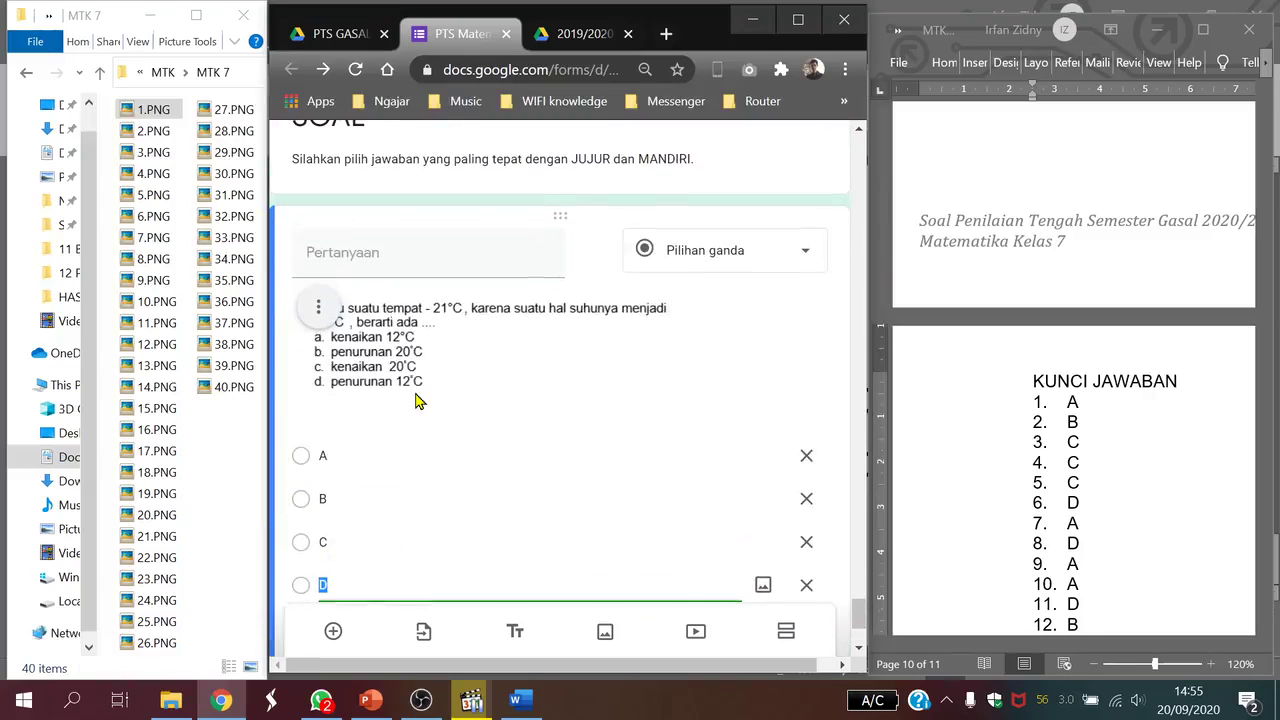
{"action": "scroll", "coordinate": [1072, 412], "scroll_direction": "down", "scroll_amount": 3}
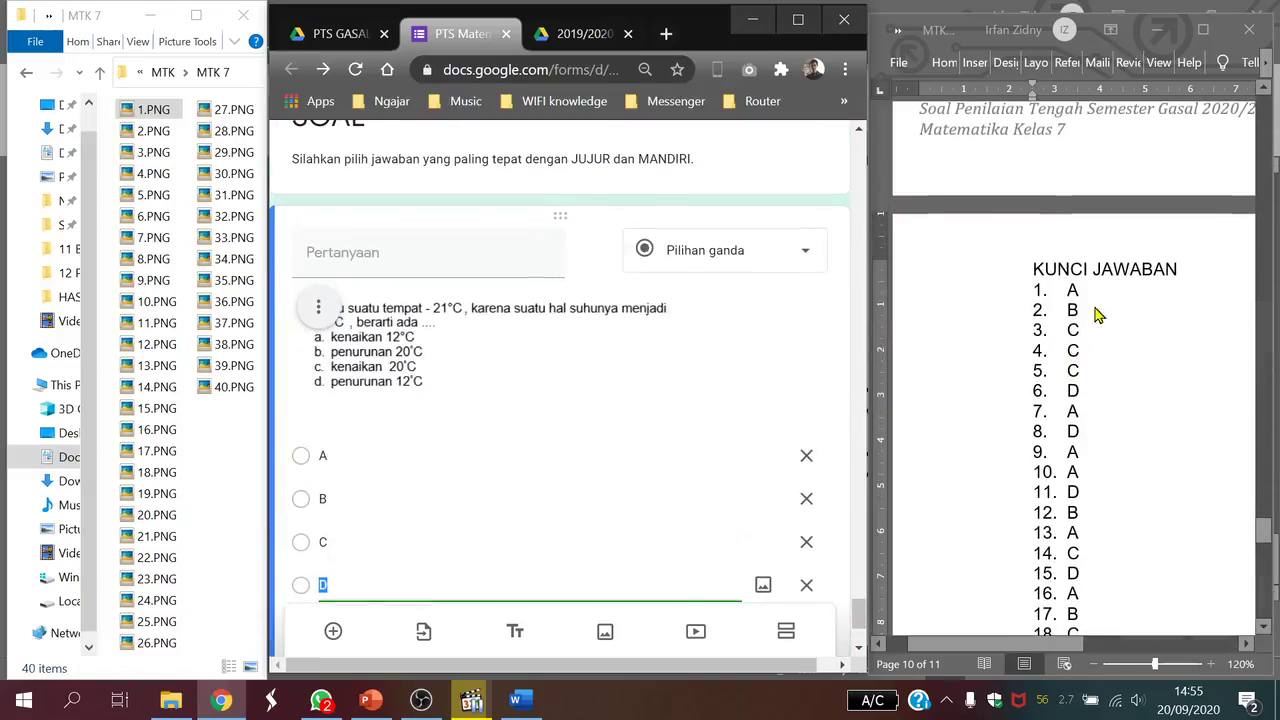
{"action": "scroll", "coordinate": [480, 448], "scroll_direction": "down", "scroll_amount": 2}
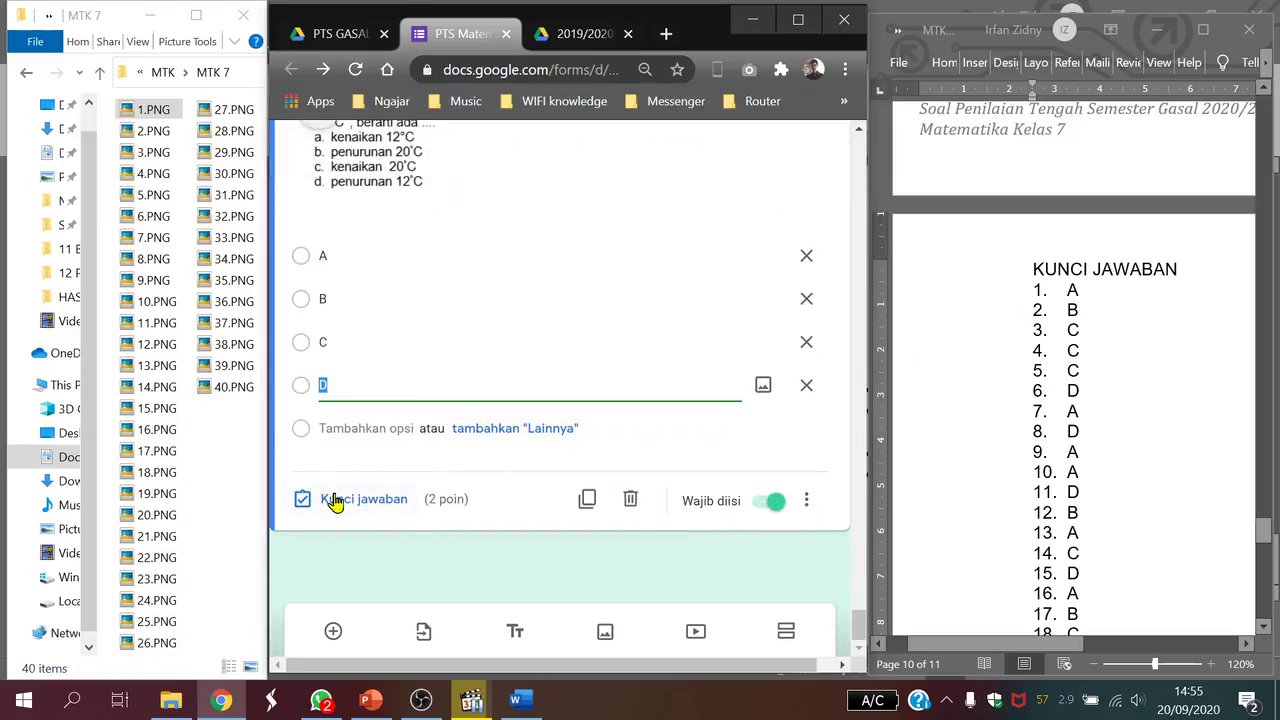
{"action": "left_click", "coordinate": [340, 500]}
{"action": "scroll", "coordinate": [363, 497], "scroll_direction": "down", "scroll_amount": 1}
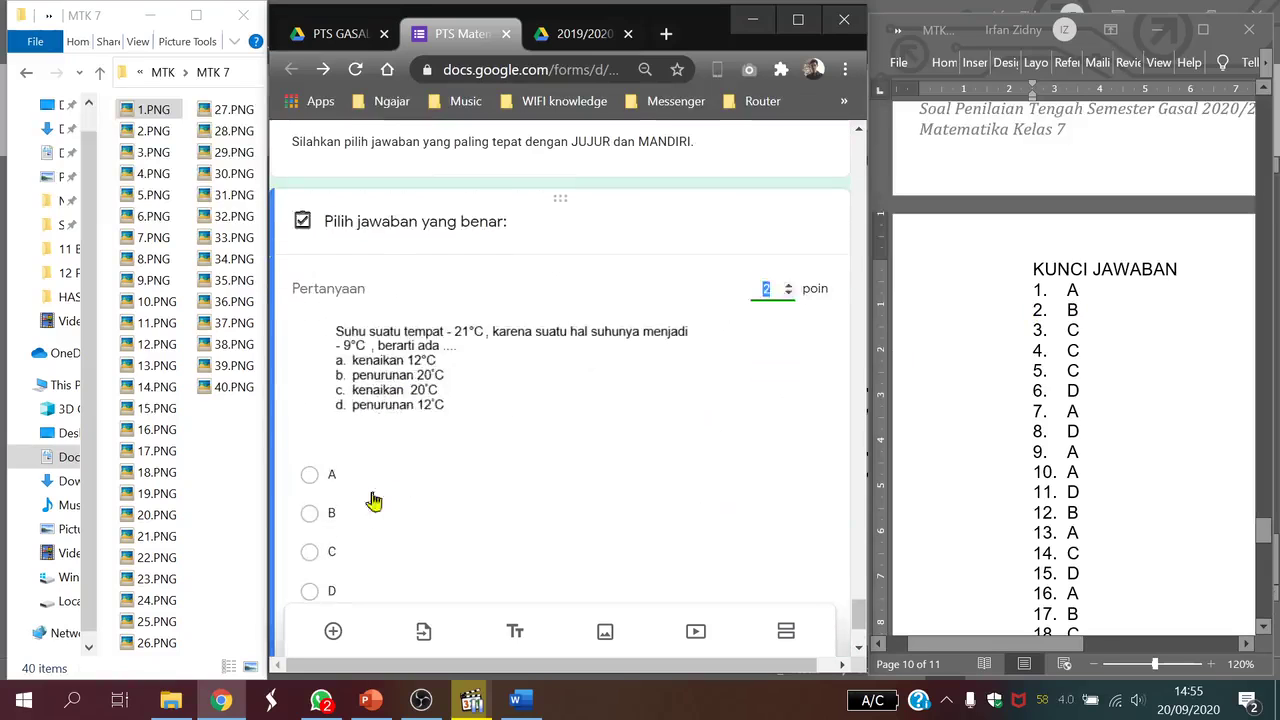
{"action": "scroll", "coordinate": [600, 371], "scroll_direction": "down", "scroll_amount": 1}
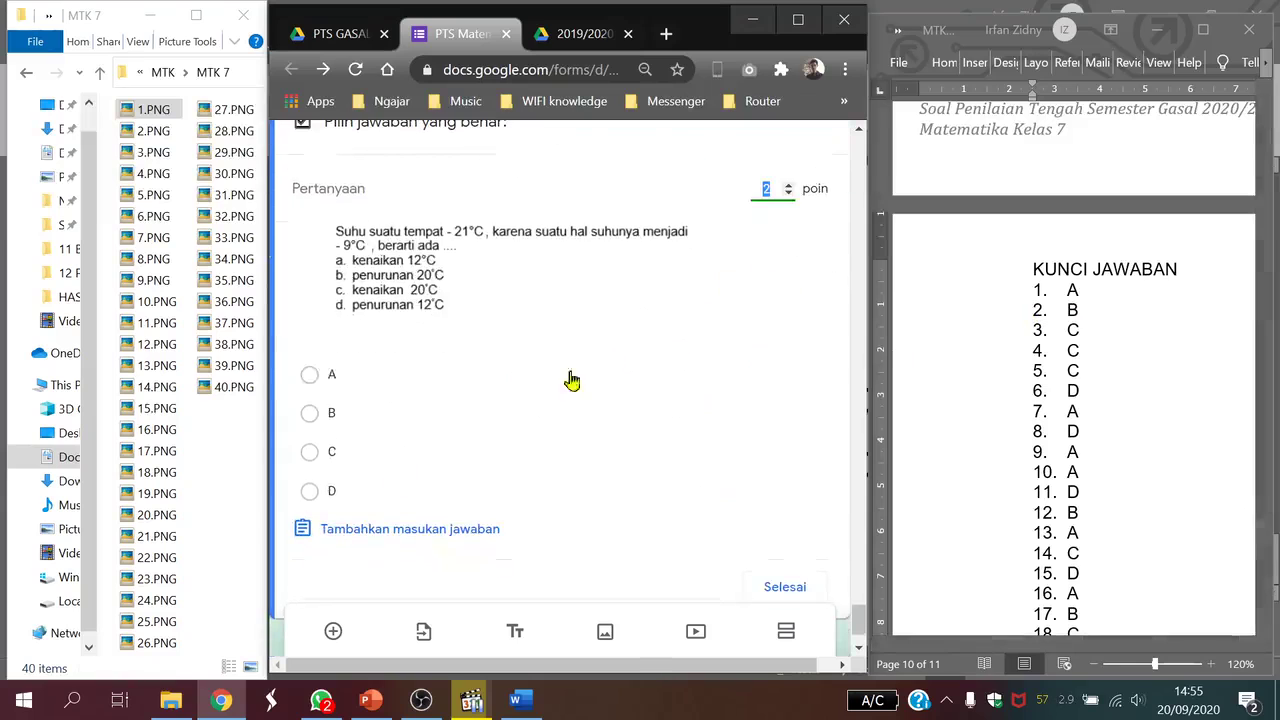
{"action": "left_click", "coordinate": [309, 376]}
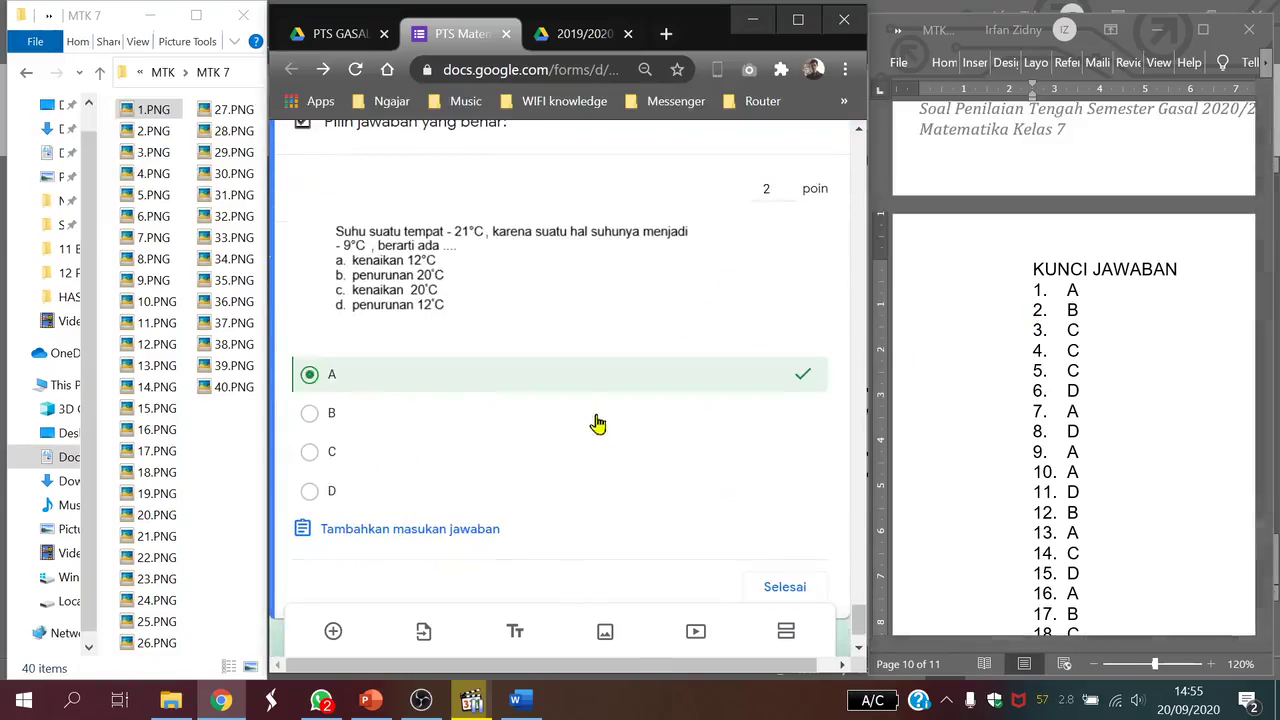
{"action": "scroll", "coordinate": [700, 470], "scroll_direction": "down", "scroll_amount": 1}
{"action": "left_click", "coordinate": [749, 500]}
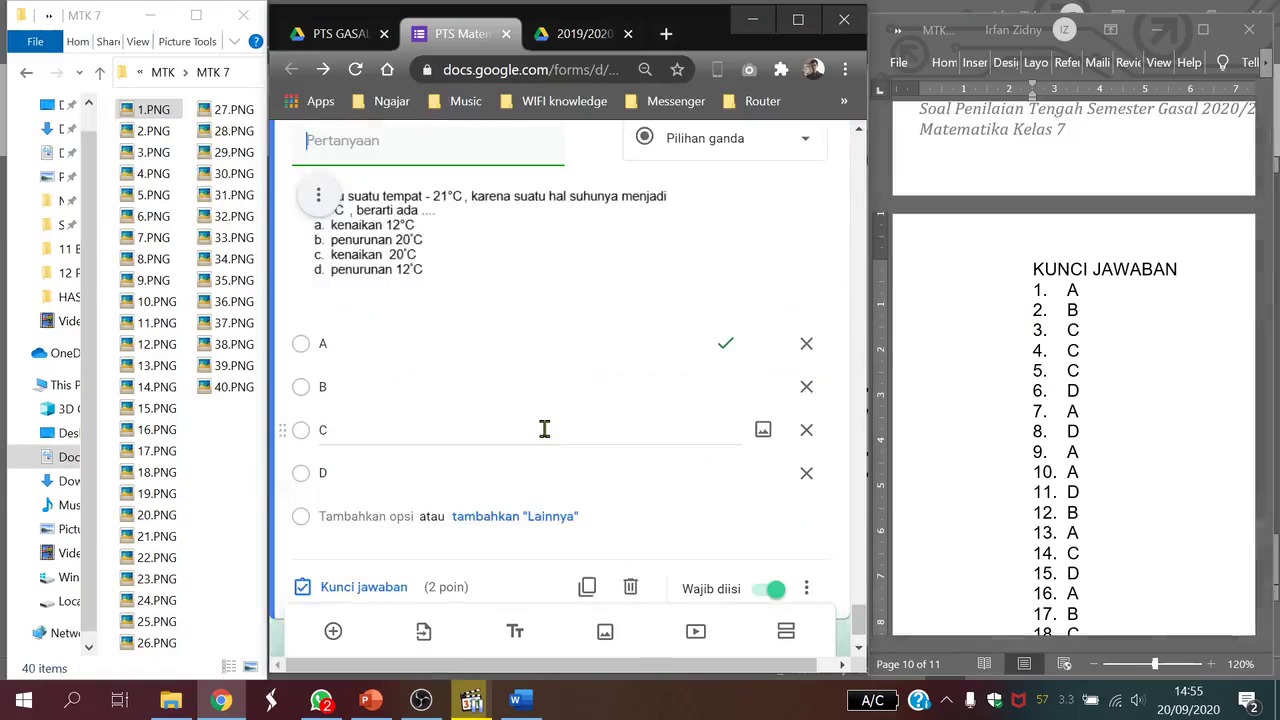
{"action": "scroll", "coordinate": [549, 437], "scroll_direction": "down", "scroll_amount": 2}
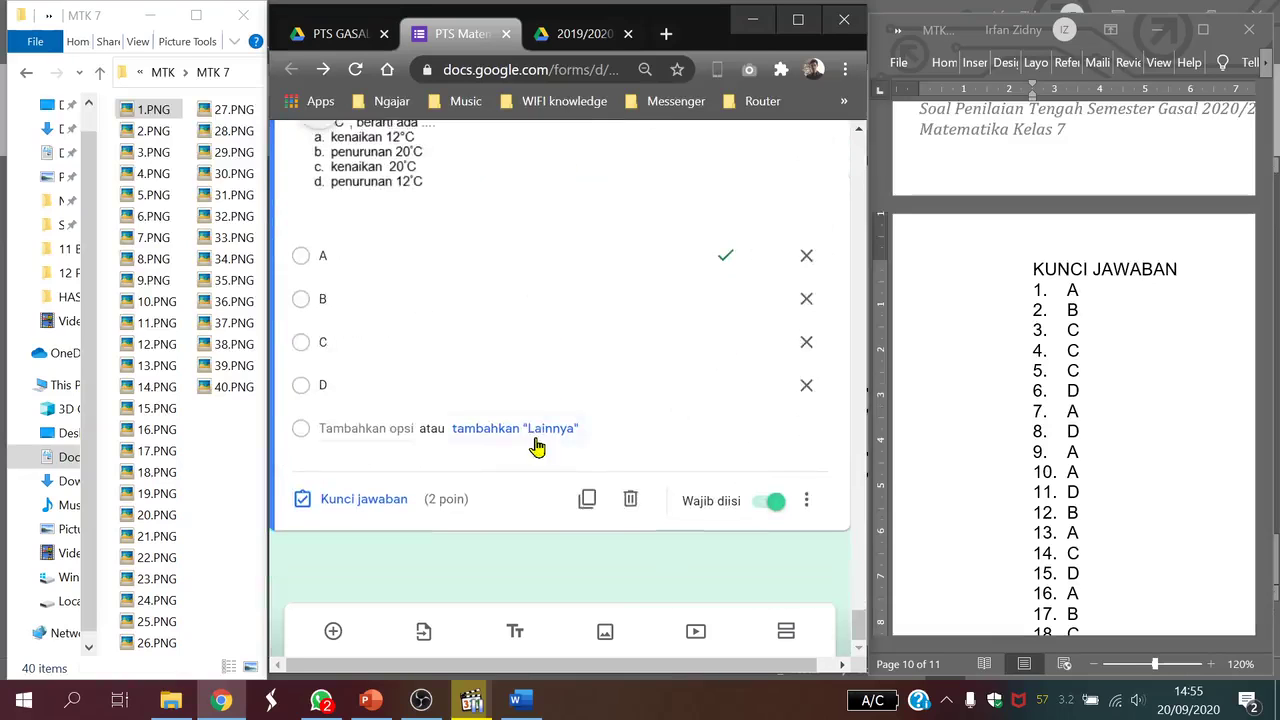
{"action": "scroll", "coordinate": [532, 446], "scroll_direction": "up", "scroll_amount": 2}
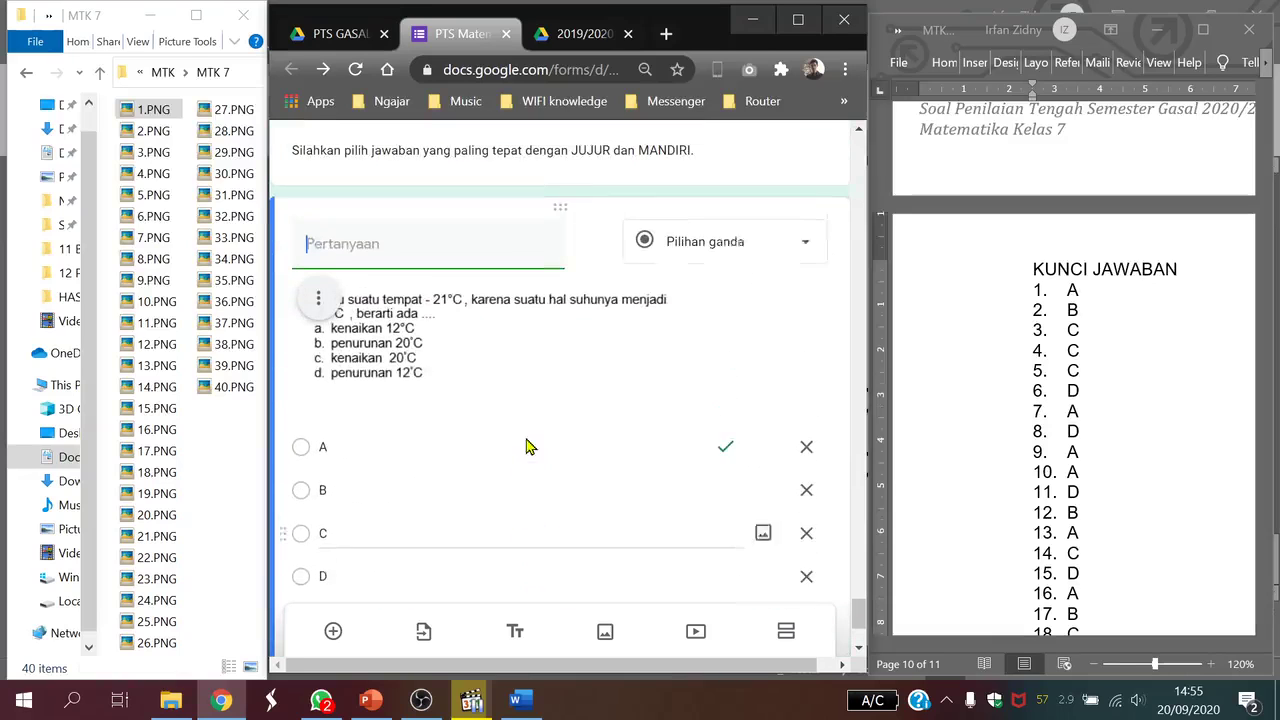
Add a new question below and insert 2.PNG from the MTK 7 folder as its image.
{"action": "left_click", "coordinate": [333, 631]}
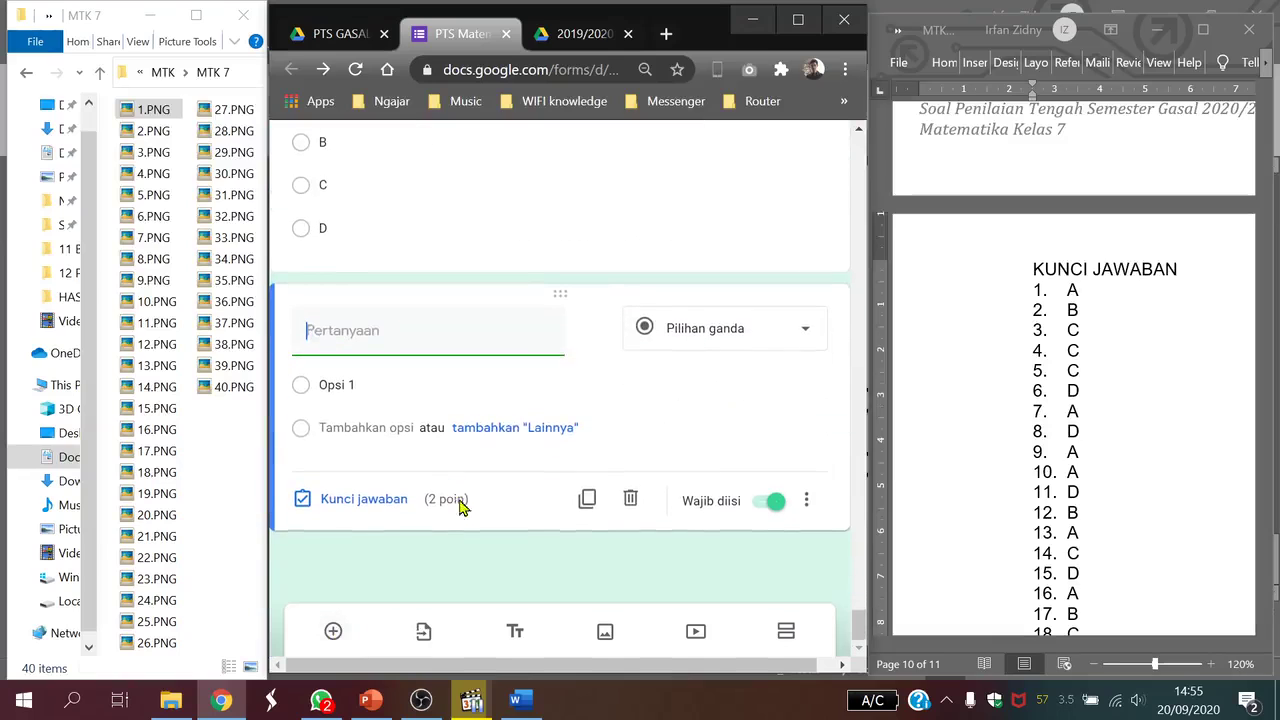
{"action": "left_click", "coordinate": [594, 330]}
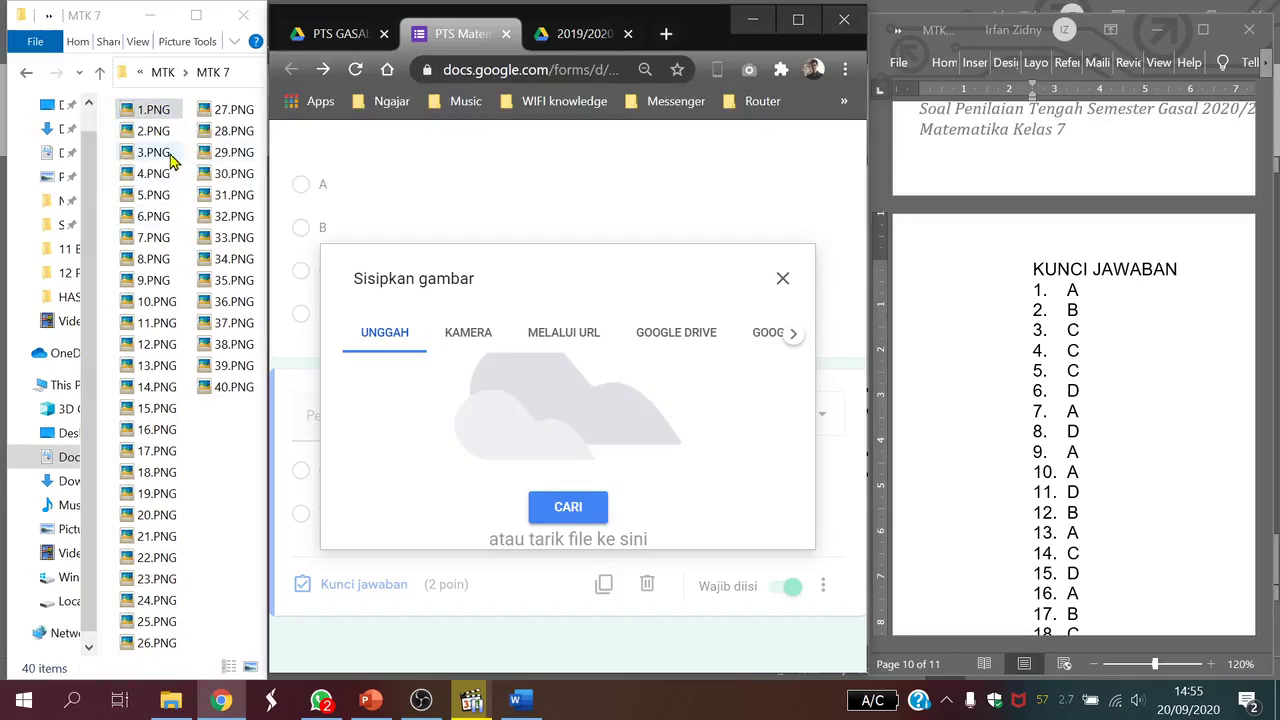
{"action": "left_click", "coordinate": [155, 138]}
{"action": "left_click_drag", "start_coordinate": [155, 138], "coordinate": [457, 399]}
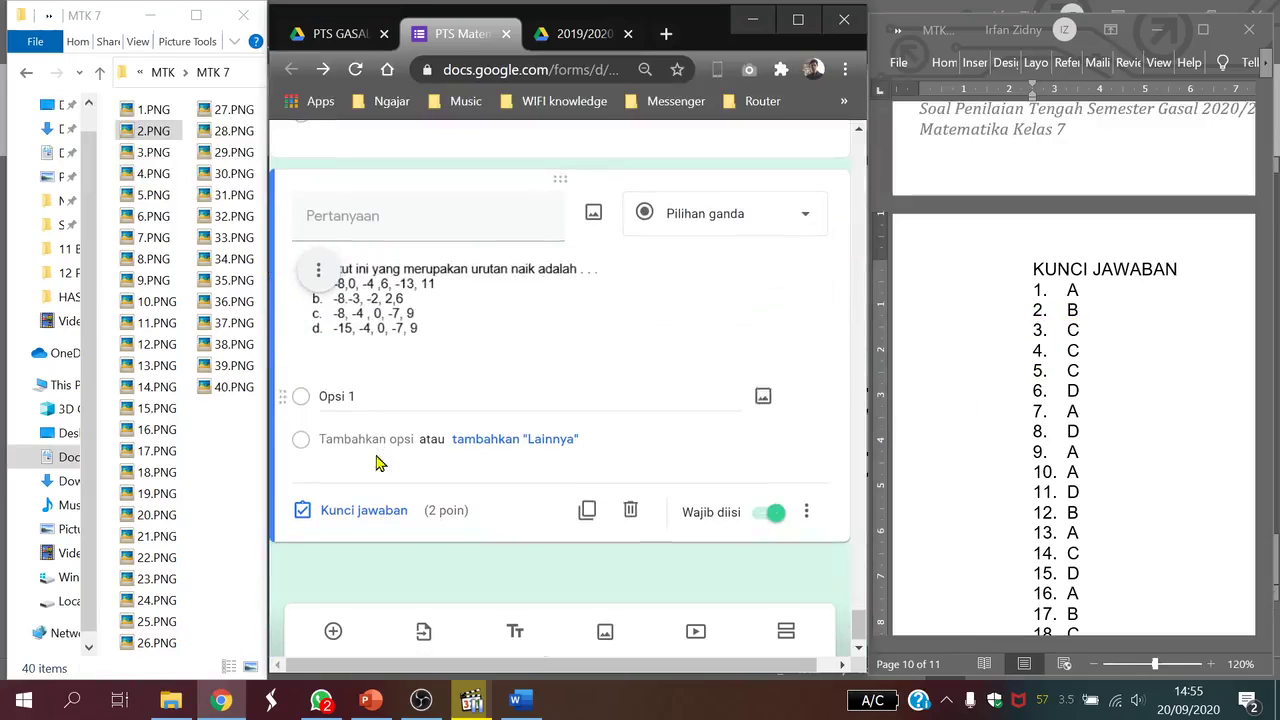
Paste the copied list A, B, C, D over Opsi 1 as the answer options of the 2.PNG question.
{"action": "left_click", "coordinate": [345, 396]}
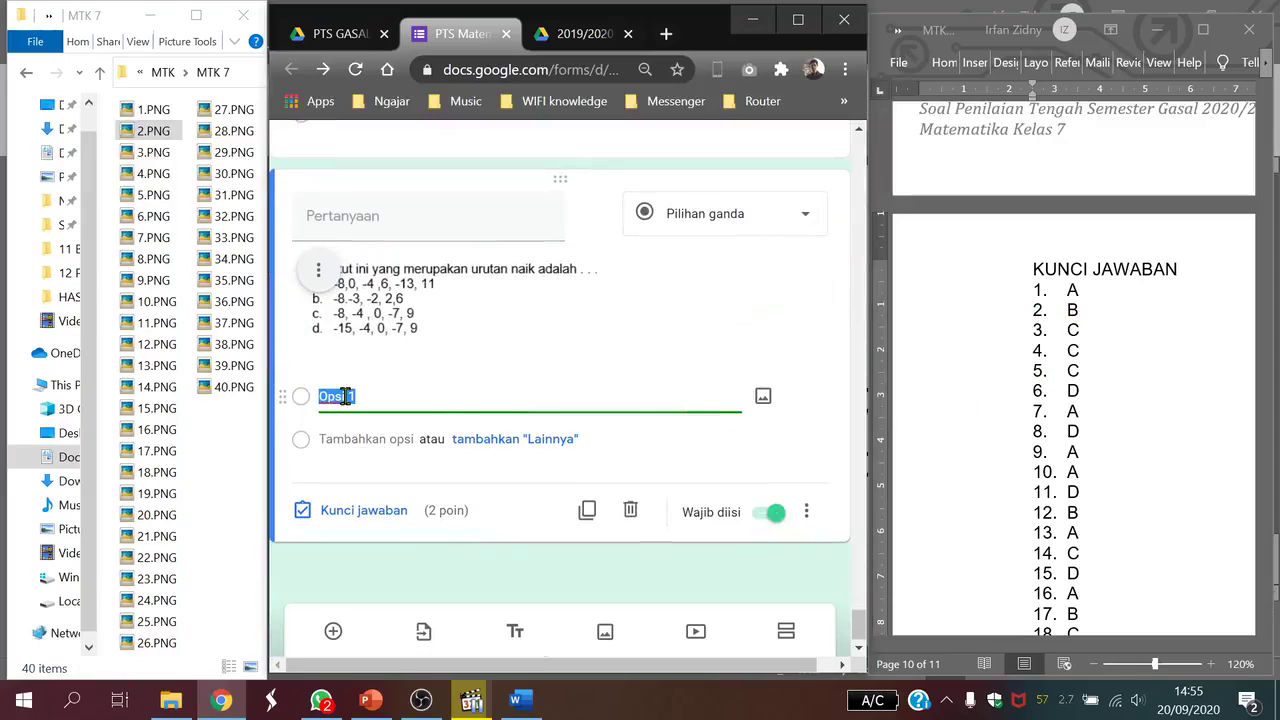
{"action": "right_click", "coordinate": [345, 396]}
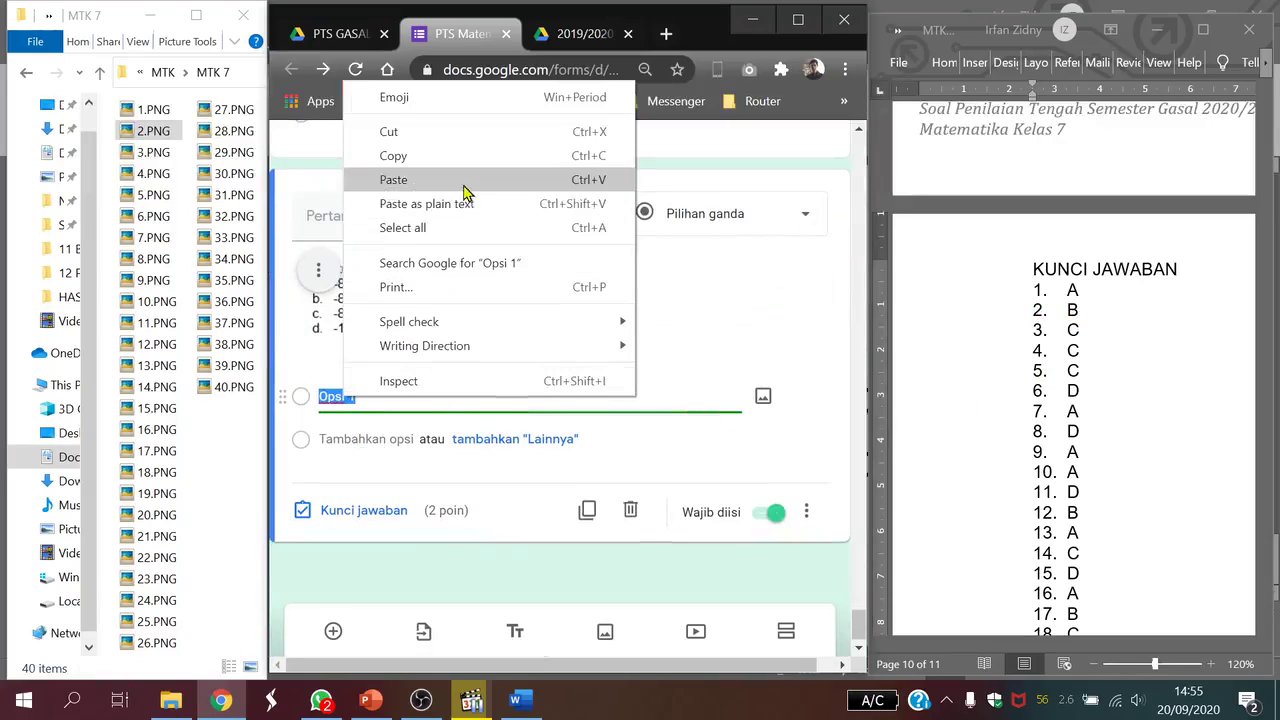
{"action": "left_click", "coordinate": [393, 180]}
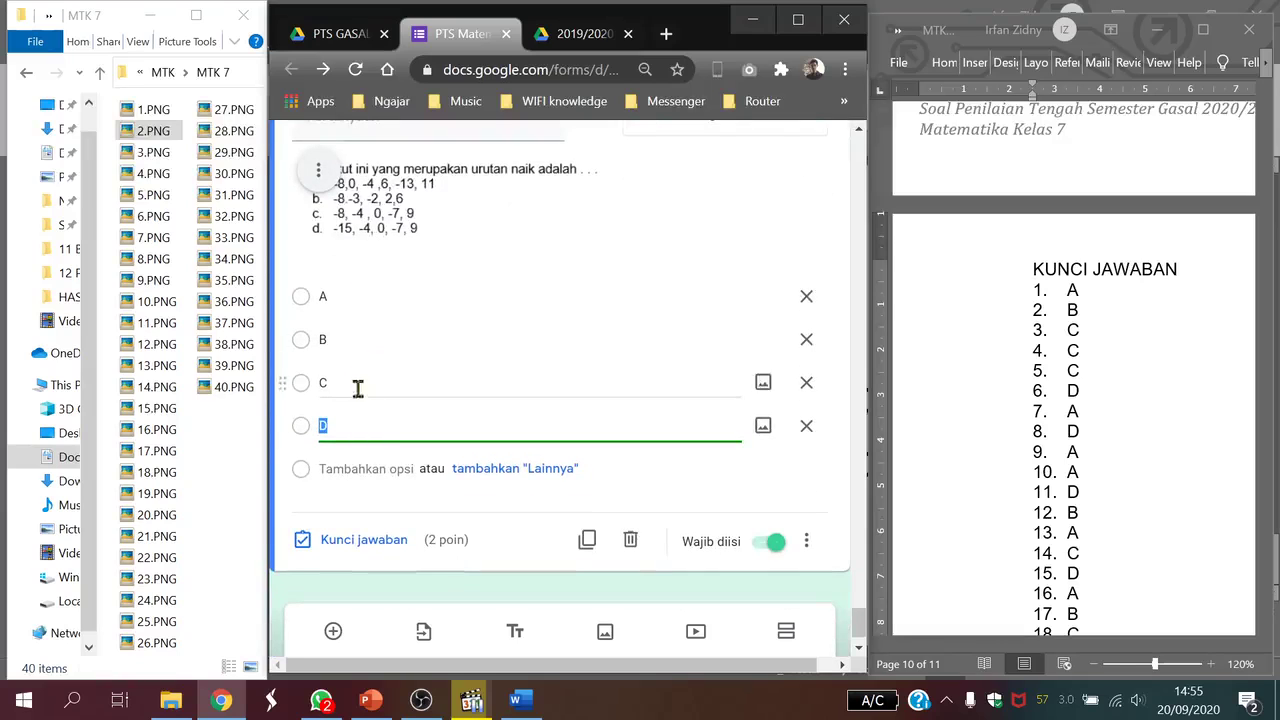
Set B as the correct answer of the 2.PNG question, following KUNCI JAWABAN number 2, and finish its answer key.
{"action": "left_click", "coordinate": [360, 548]}
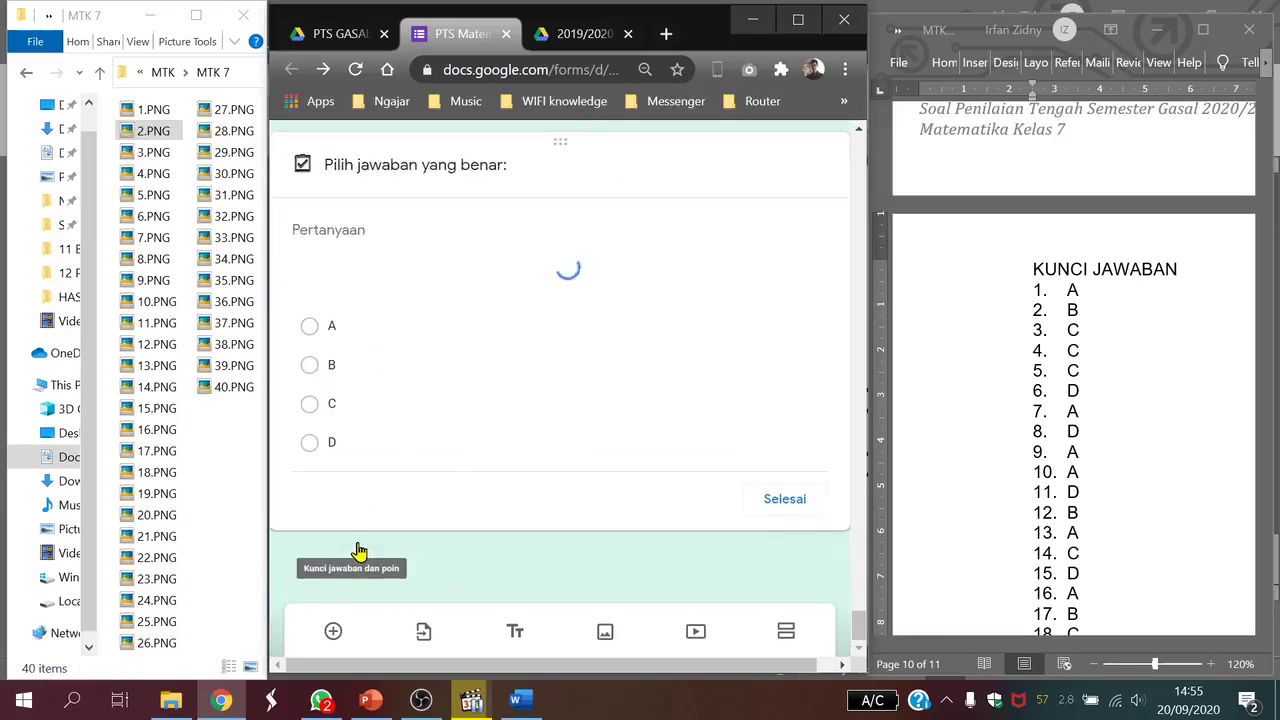
{"action": "left_click", "coordinate": [313, 373]}
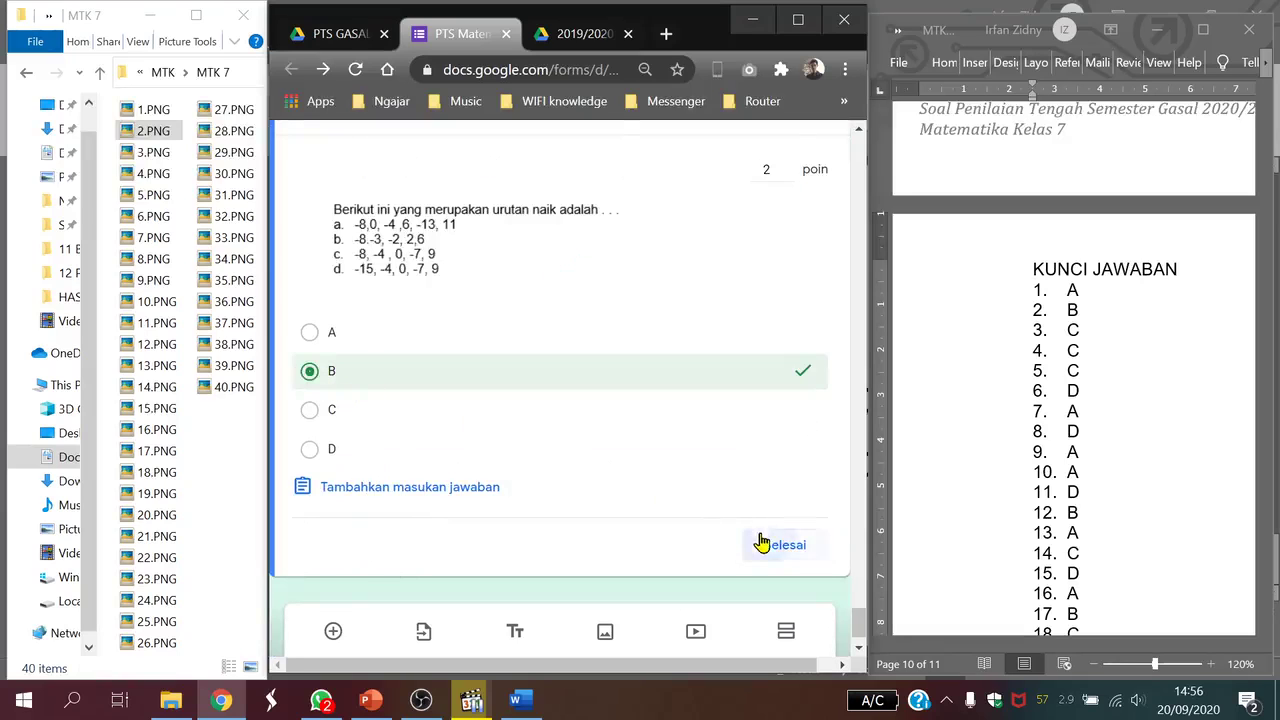
{"action": "left_click", "coordinate": [765, 544]}
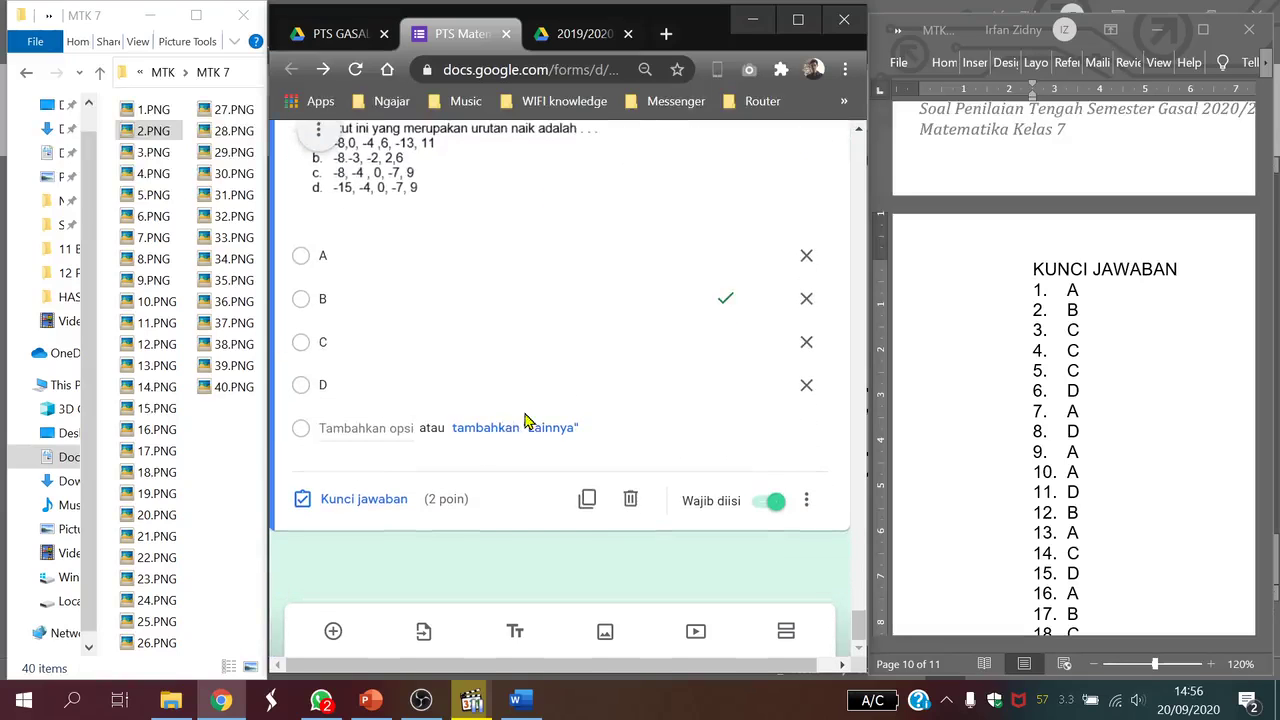
Add a new question with 3.PNG from the MTK 7 folder as its image and paste A, B, C, D as its answer options.
{"action": "left_click", "coordinate": [333, 632]}
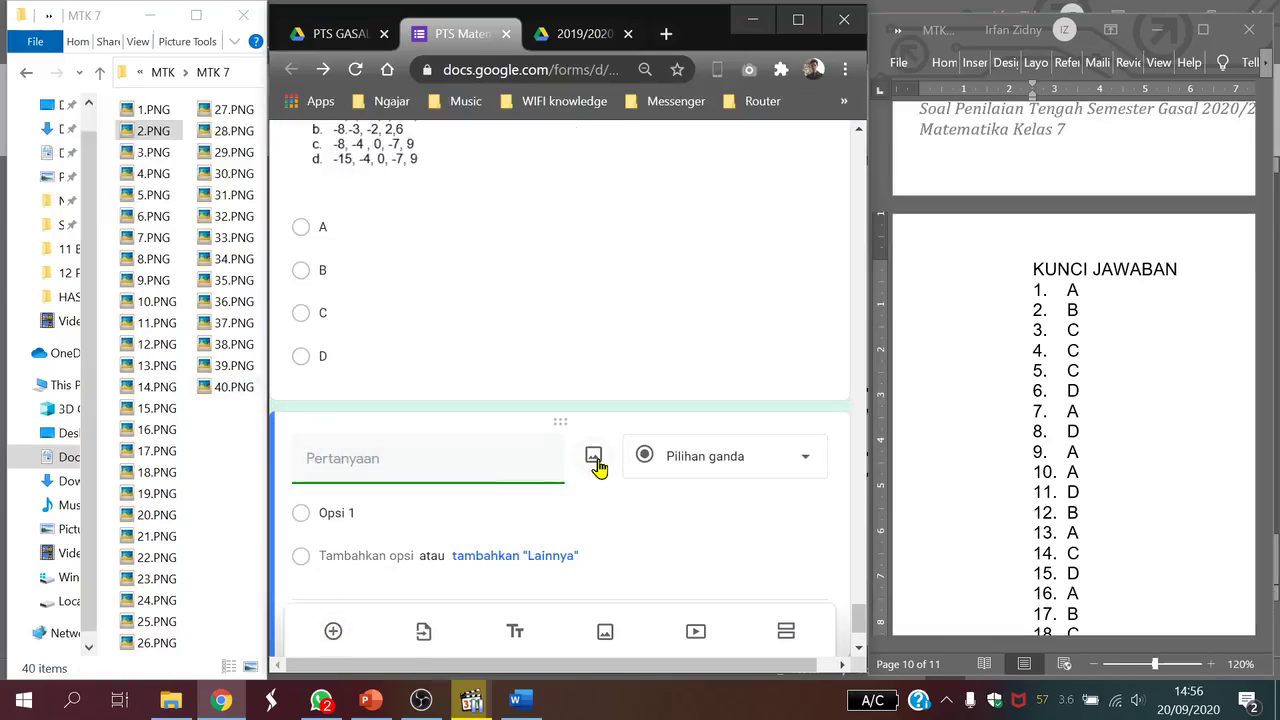
{"action": "left_click", "coordinate": [594, 458]}
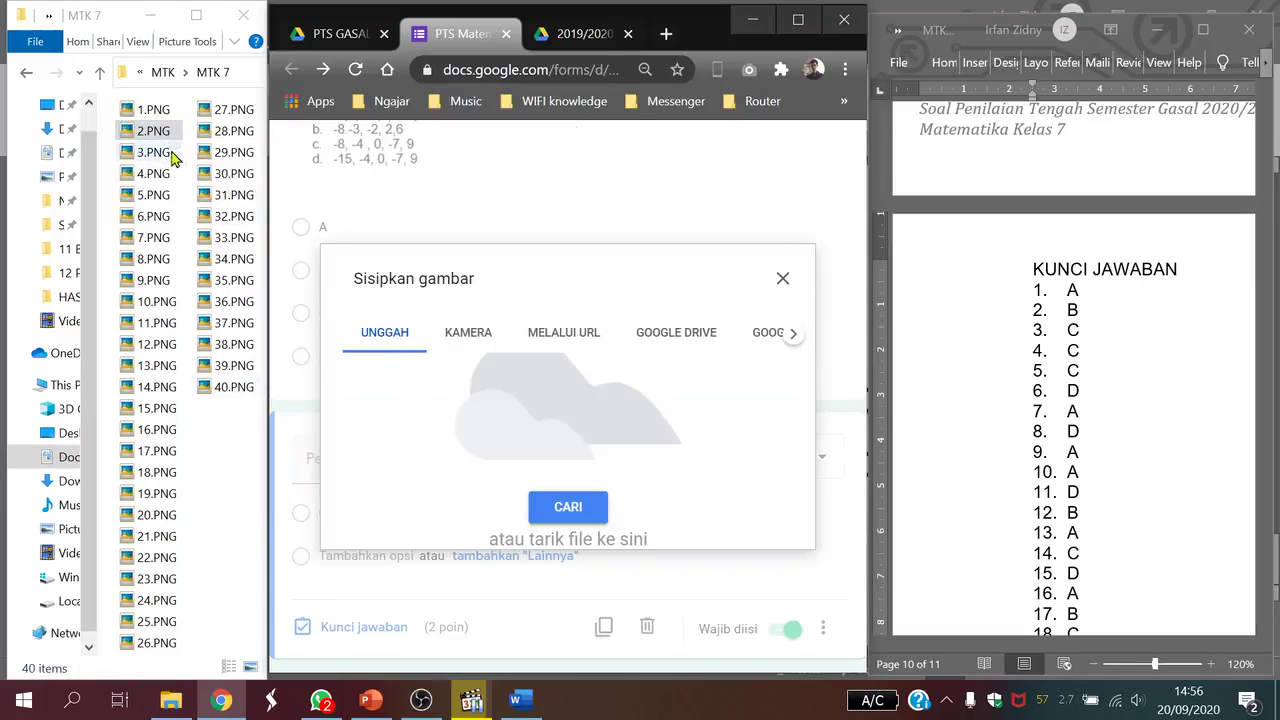
{"action": "left_click_drag", "start_coordinate": [155, 158], "coordinate": [448, 433]}
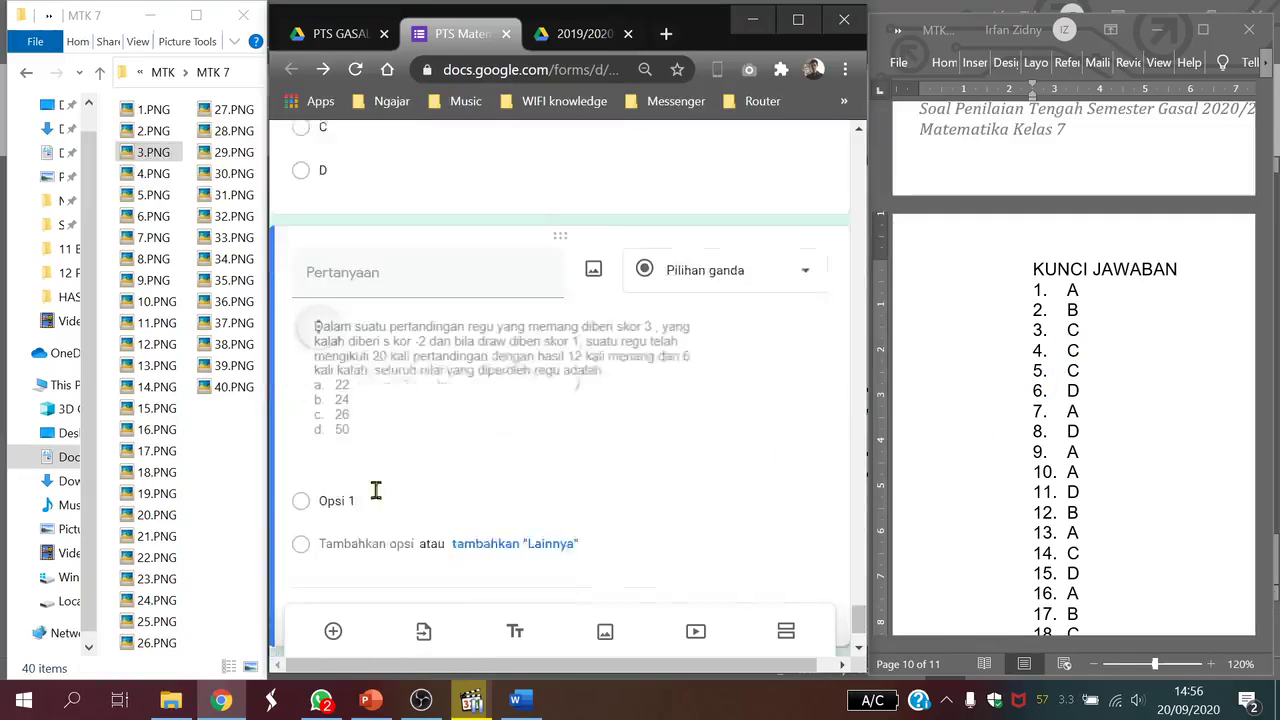
{"action": "left_click", "coordinate": [352, 388]}
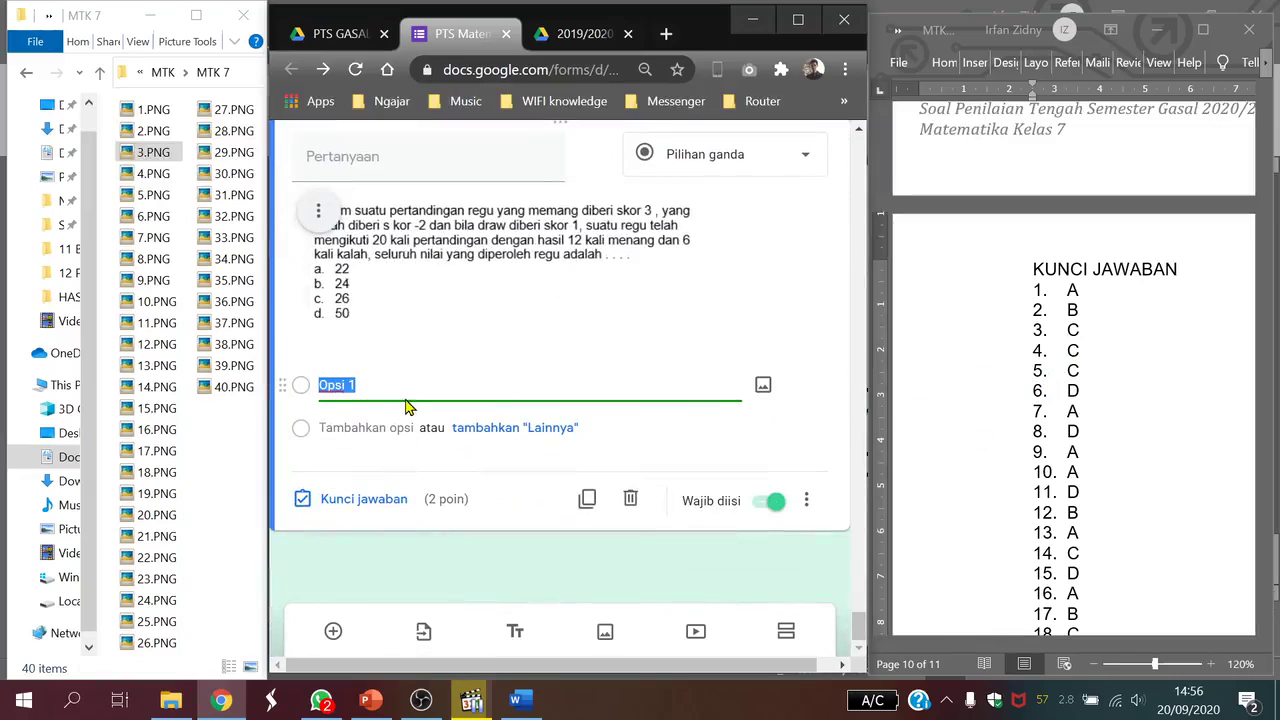
{"action": "type", "text": "A B C D"}
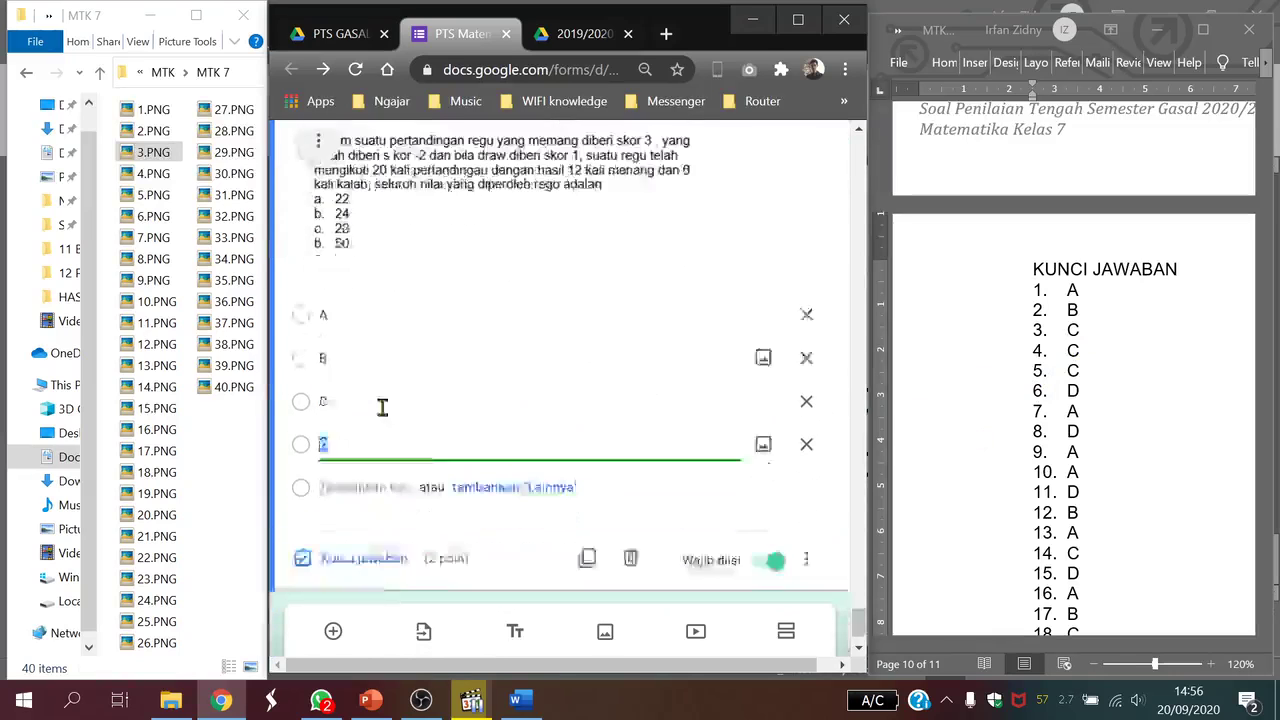
Set C as the correct answer of the 3.PNG question, following KUNCI JAWABAN number 3, and finish its answer key.
{"action": "left_click", "coordinate": [357, 499]}
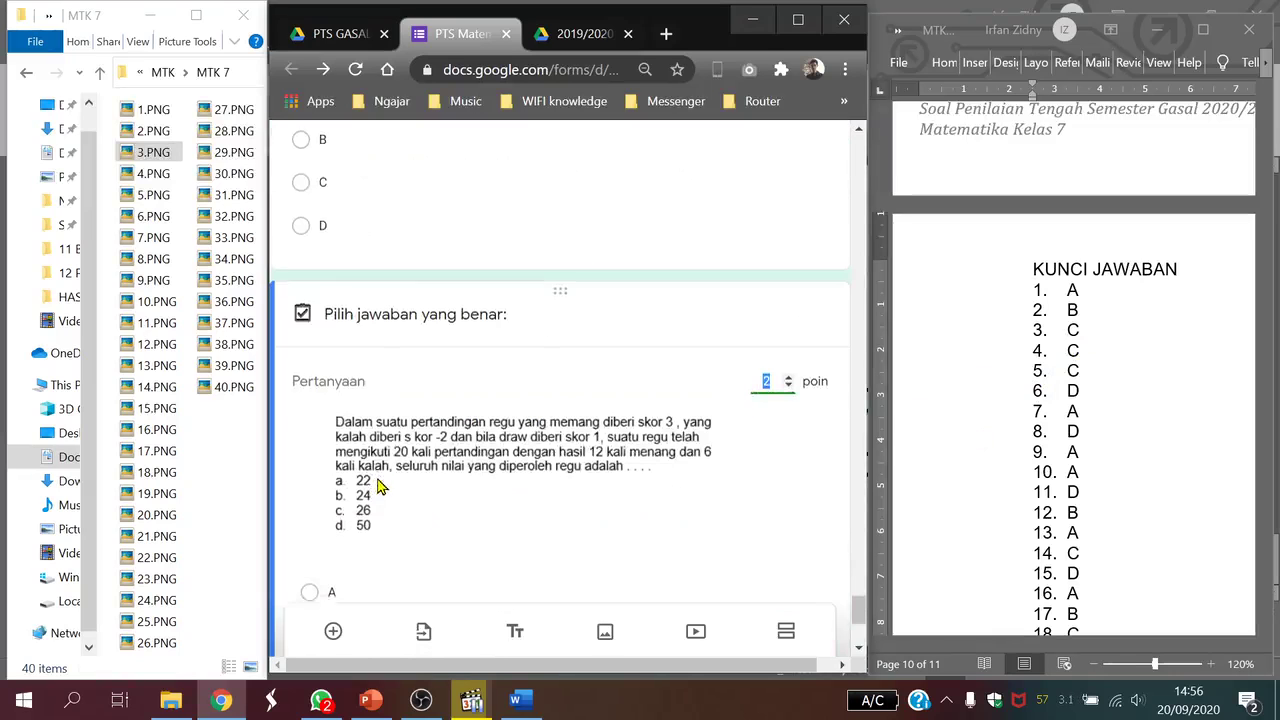
{"action": "scroll", "coordinate": [351, 486], "scroll_direction": "down", "scroll_amount": 2}
{"action": "left_click", "coordinate": [343, 483]}
{"action": "left_click", "coordinate": [768, 504]}
Add a new question with 4.PNG from the MTK 7 folder as its image and paste A, B, C, D as its answer options.
{"action": "left_click", "coordinate": [332, 628]}
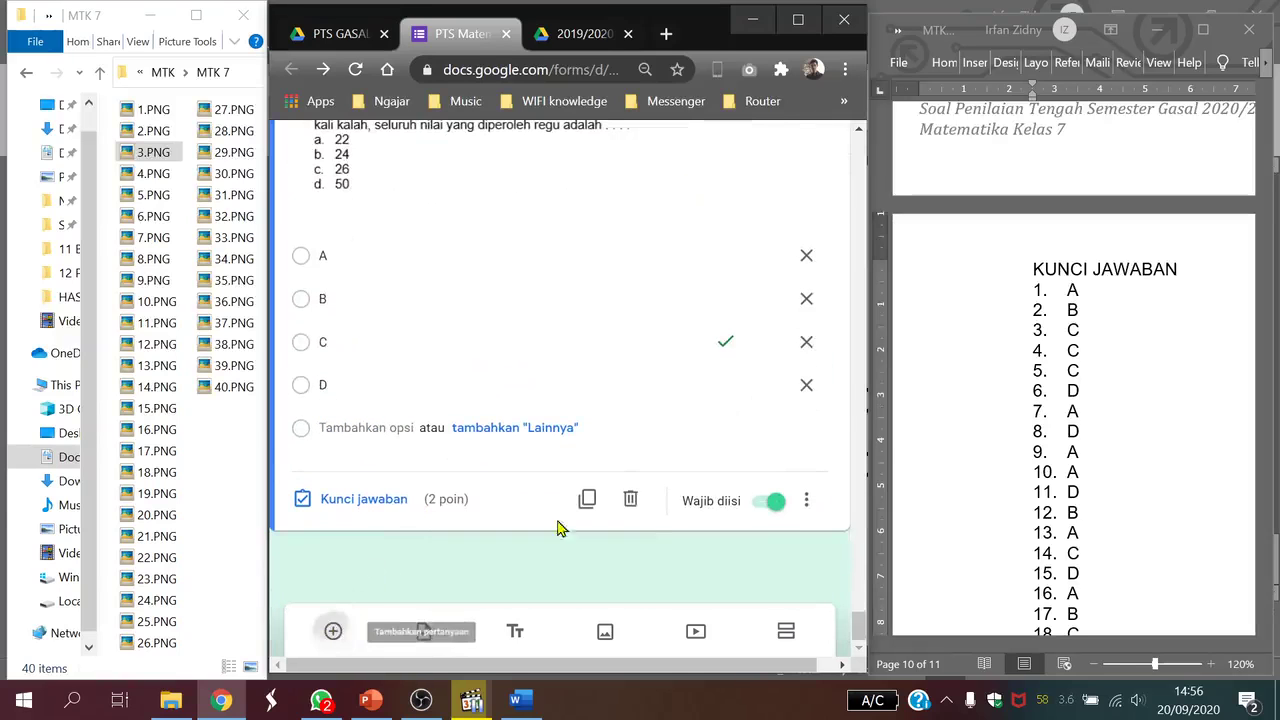
{"action": "left_click", "coordinate": [593, 355]}
{"action": "left_click_drag", "start_coordinate": [153, 173], "coordinate": [524, 425]}
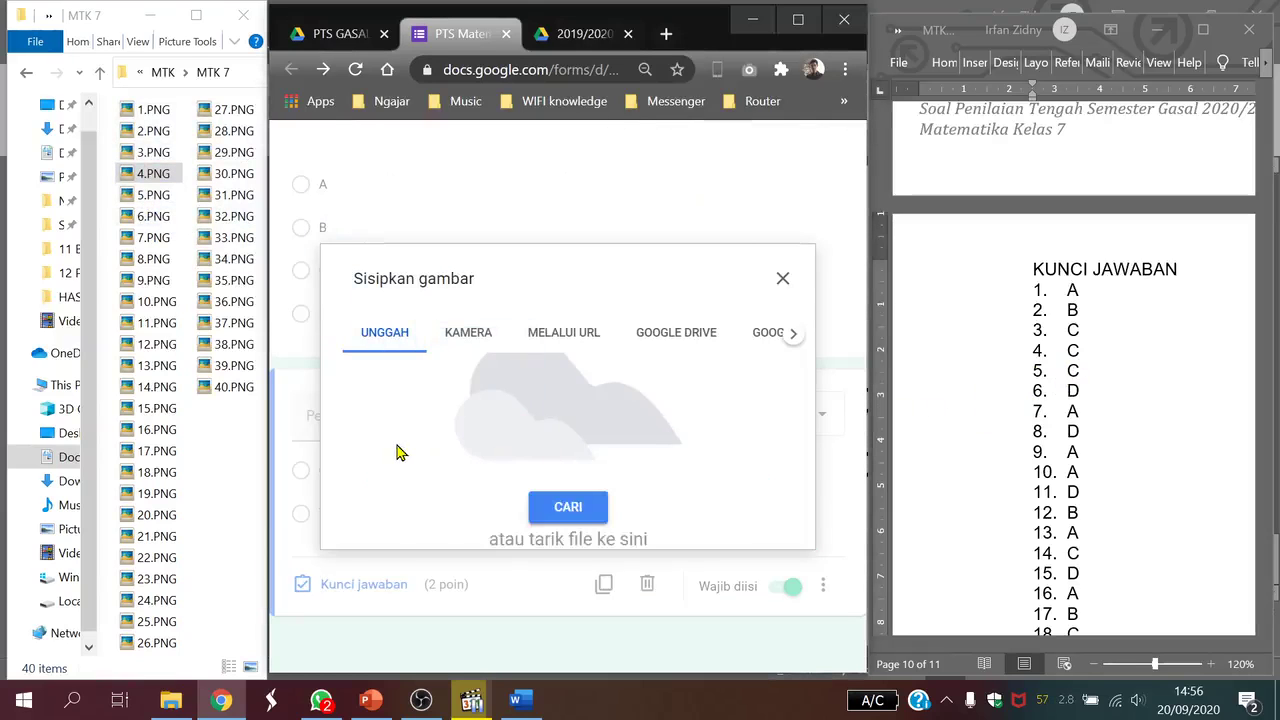
{"action": "left_click", "coordinate": [345, 385]}
{"action": "type", "text": "A B C D"}
Set C as the correct answer of the 4.PNG question, following KUNCI JAWABAN number 4, and finish its answer key.
{"action": "scroll", "coordinate": [340, 408], "scroll_direction": "down", "scroll_amount": 2}
{"action": "left_click", "coordinate": [337, 497]}
{"action": "left_click", "coordinate": [343, 466]}
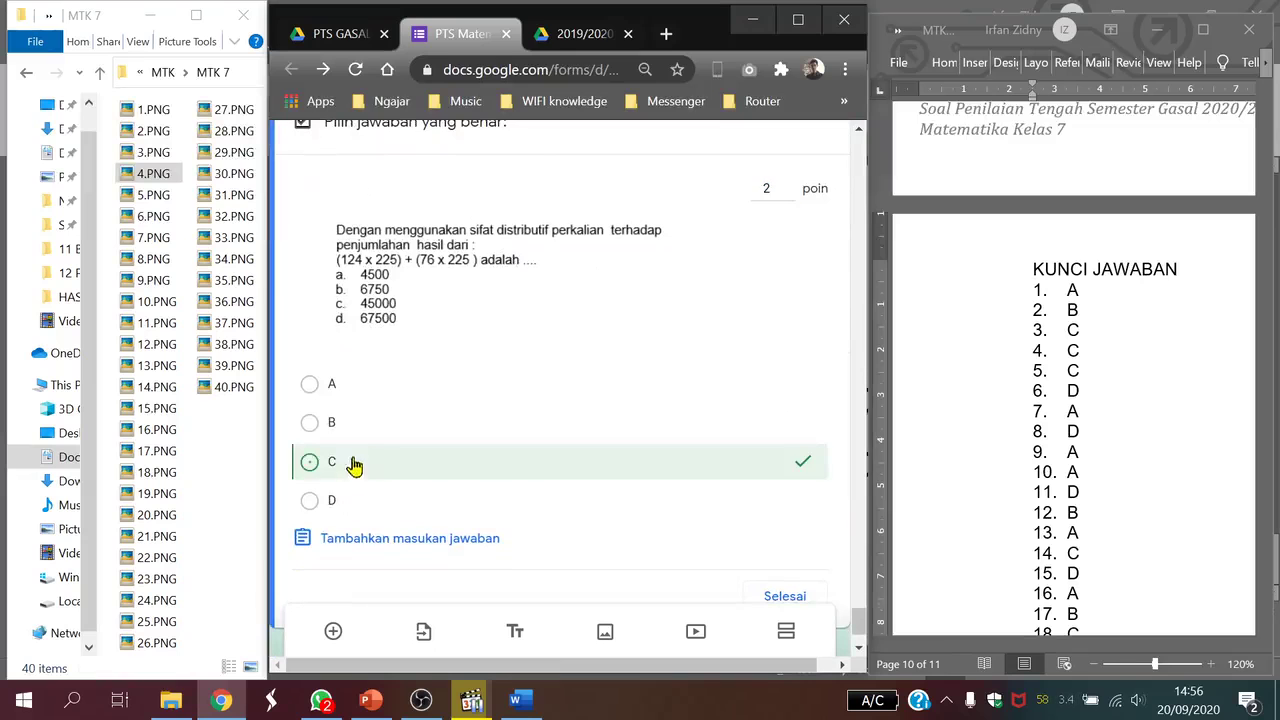
{"action": "left_click", "coordinate": [774, 596]}
{"action": "scroll", "coordinate": [610, 455], "scroll_direction": "down", "scroll_amount": 1}
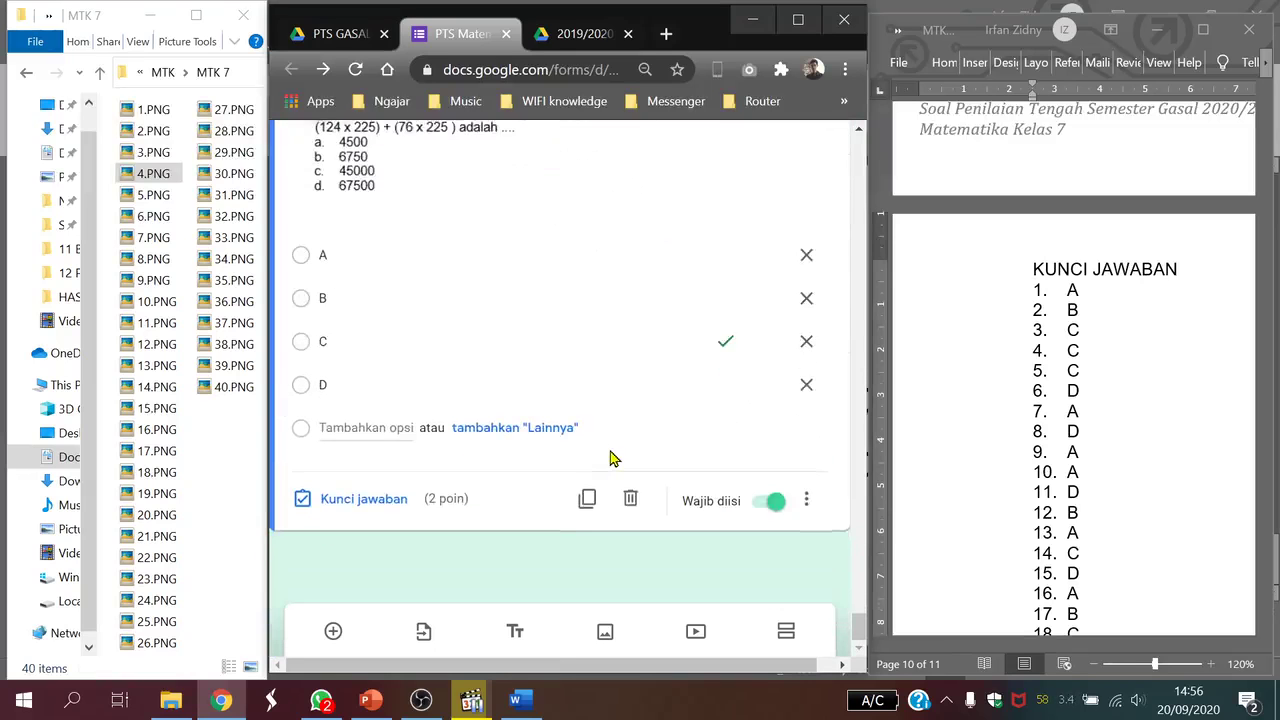
Review the added questions and check the form's total points at the beginning of the form.
{"action": "scroll", "coordinate": [610, 457], "scroll_direction": "up", "scroll_amount": 5}
{"action": "scroll", "coordinate": [620, 468], "scroll_direction": "up", "scroll_amount": 2}
{"action": "scroll", "coordinate": [623, 474], "scroll_direction": "down", "scroll_amount": 5}
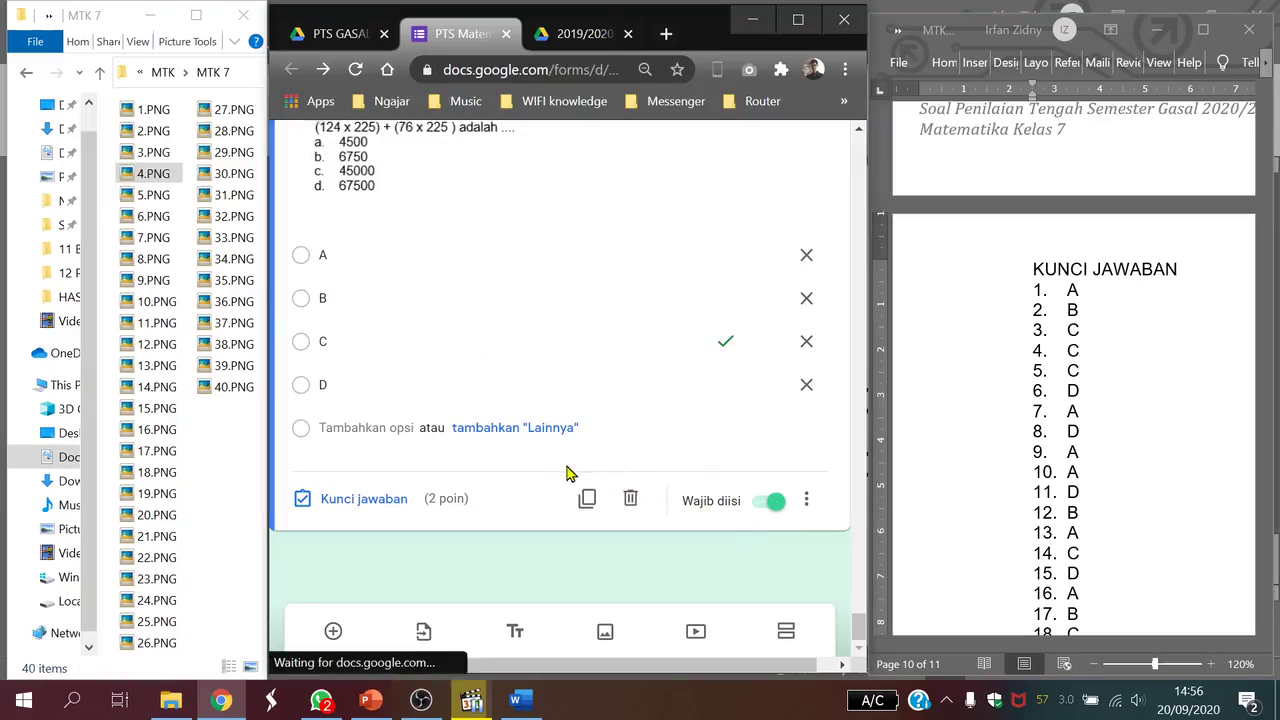
{"action": "scroll", "coordinate": [860, 630], "scroll_direction": "up", "scroll_amount": 1}
{"action": "left_click_drag", "start_coordinate": [860, 630], "coordinate": [860, 145]}
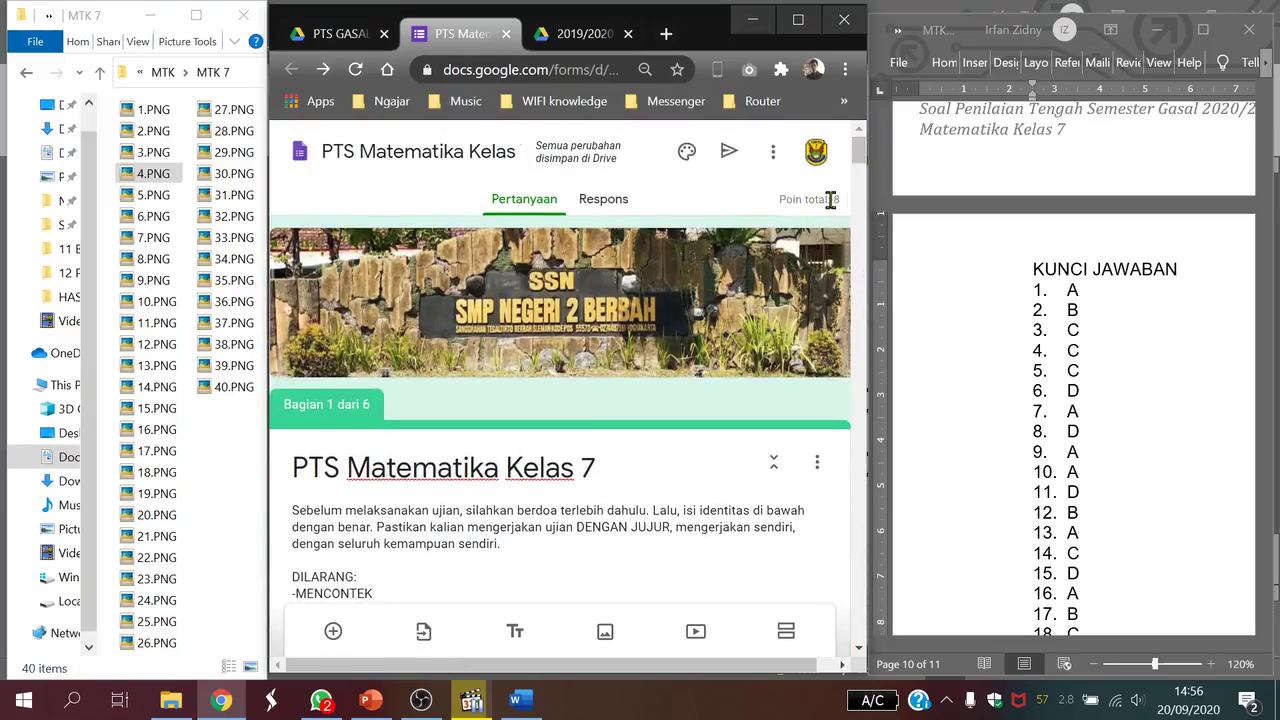
{"action": "scroll", "coordinate": [832, 200], "scroll_direction": "right", "scroll_amount": 1}
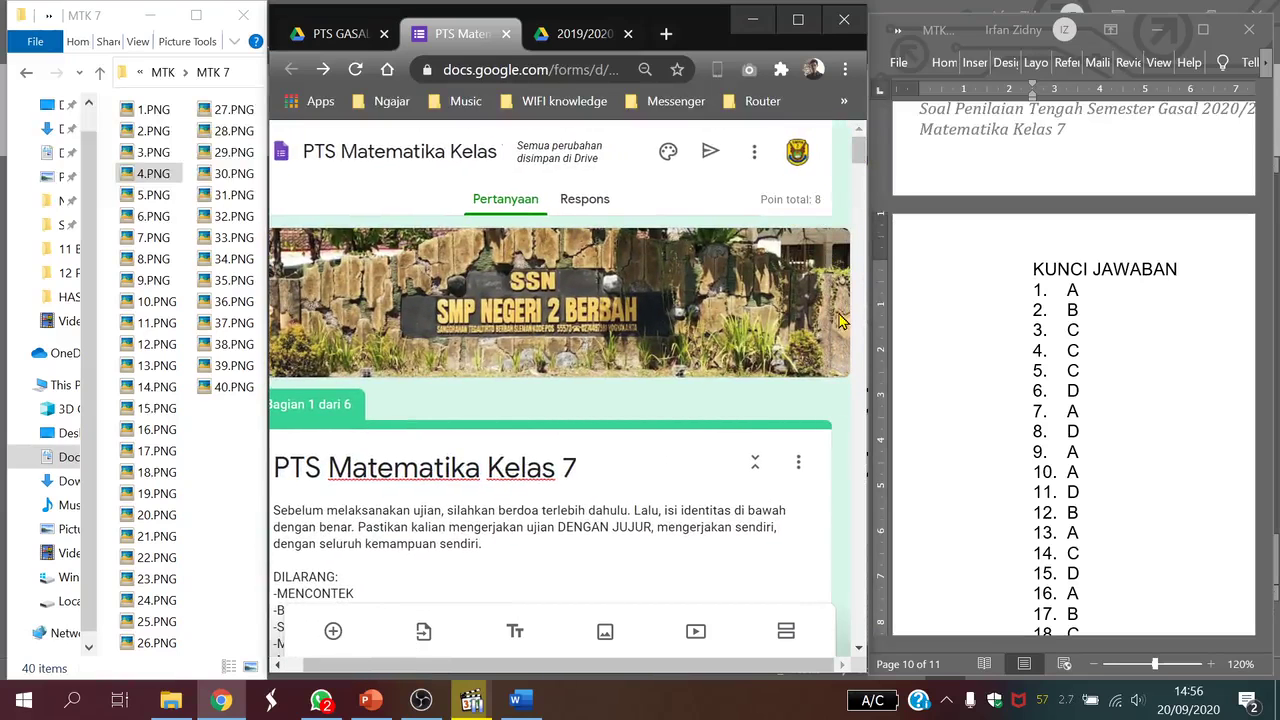